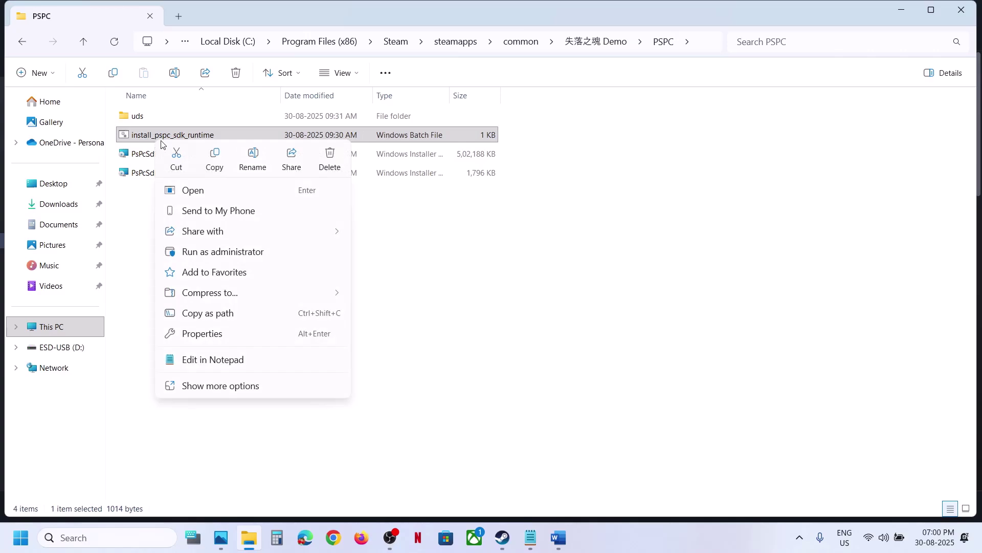
Run the install_pspc_sdk_runtime batch file as administrator, allow the changes, and dismiss its console window
left_click(229, 251)
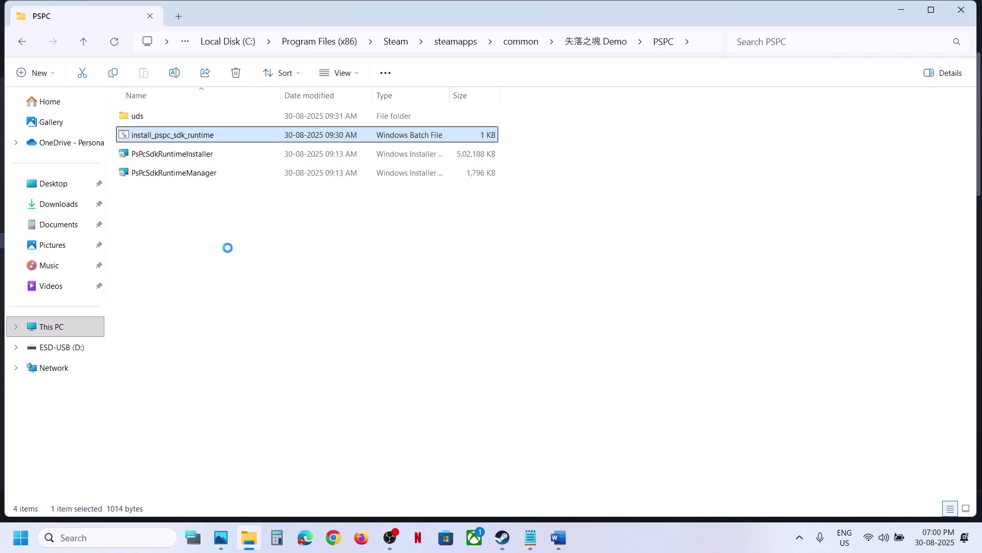
left_click(393, 400)
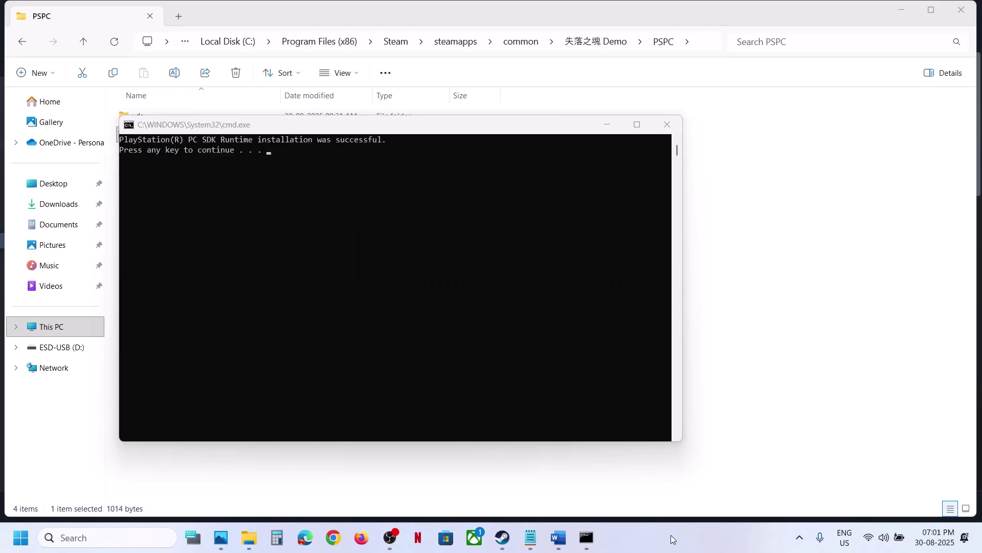
left_click(350, 265)
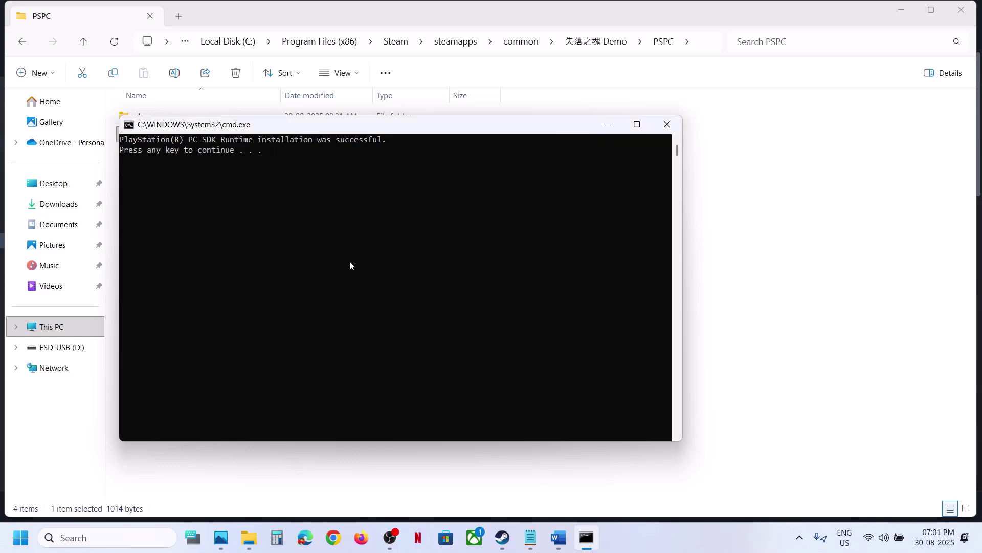
key("Return")
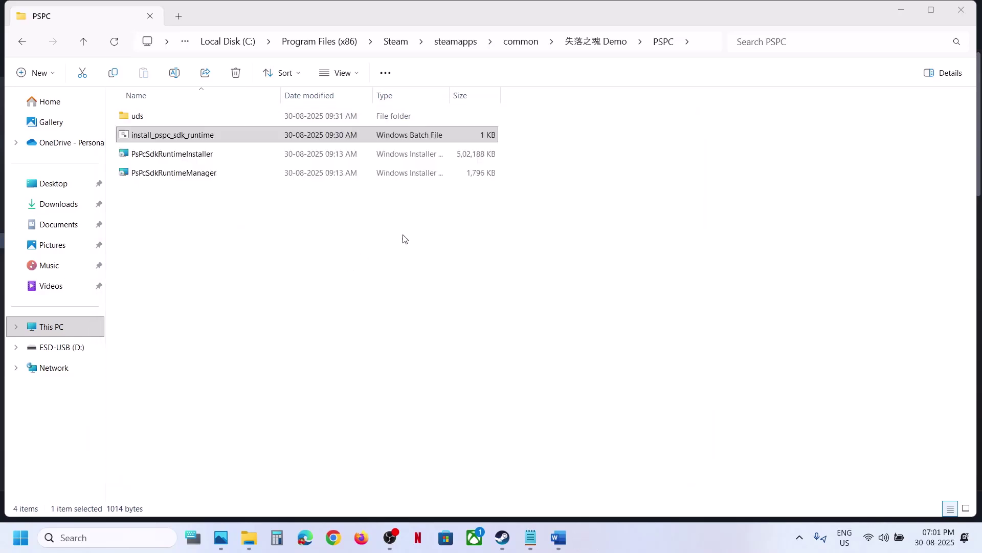
Run the PsPcSdkRuntimeInstaller and PsPcSdkRuntimeManager packages, allowing them to make changes to the device
left_click(182, 155)
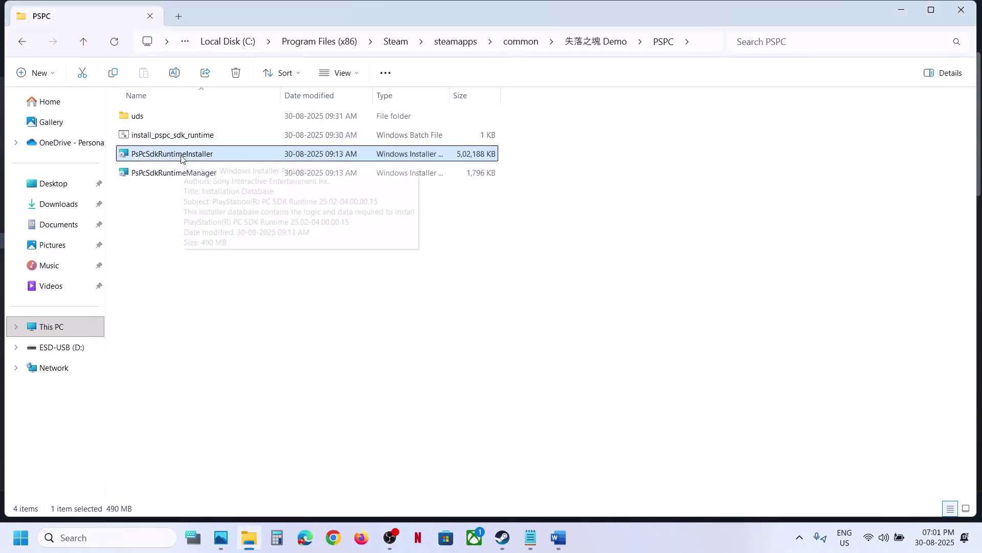
double_click(182, 155)
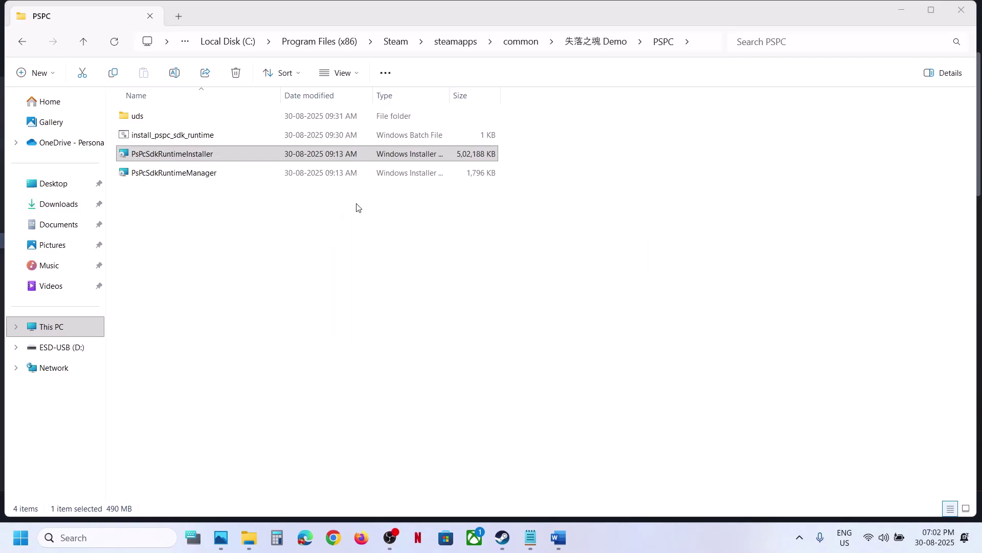
left_click(174, 176)
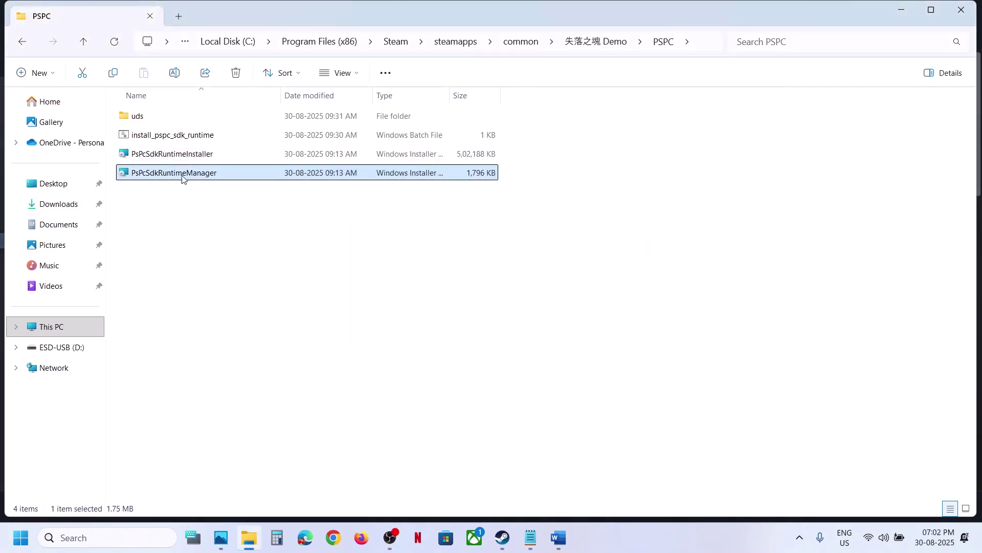
double_click(183, 174)
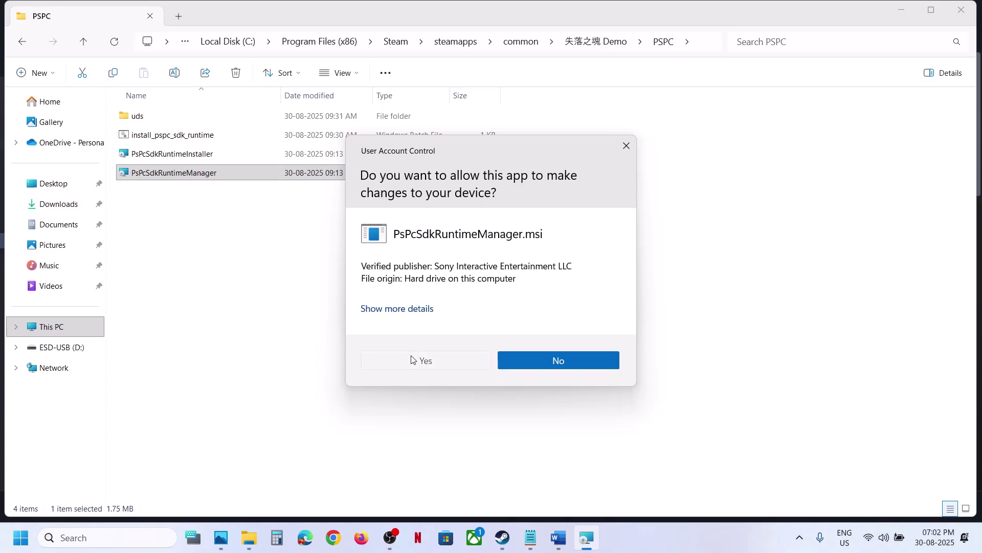
left_click(425, 361)
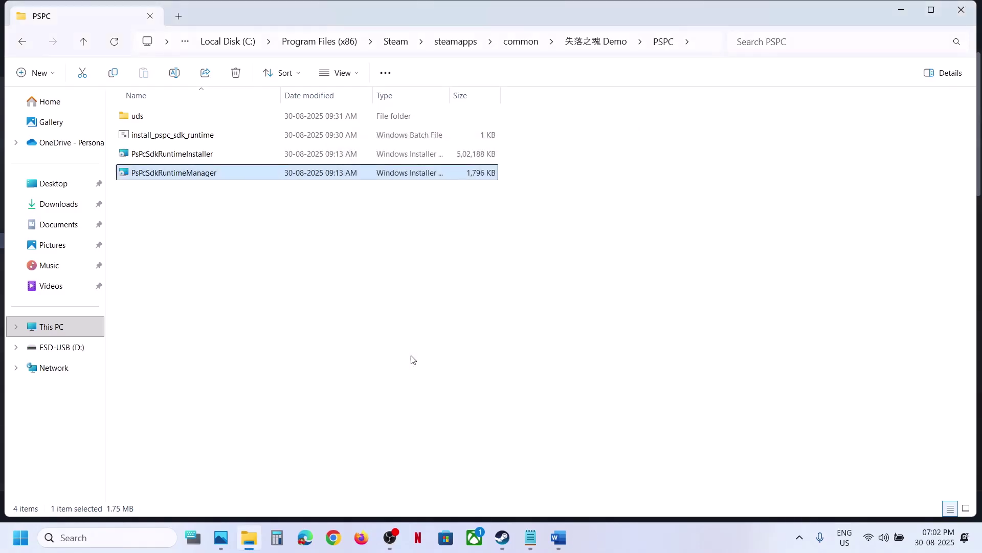
Switch to the LSA document in Word and review the Step 2 instructions on renaming or deleting the config folder
left_click(501, 537)
left_click(559, 539)
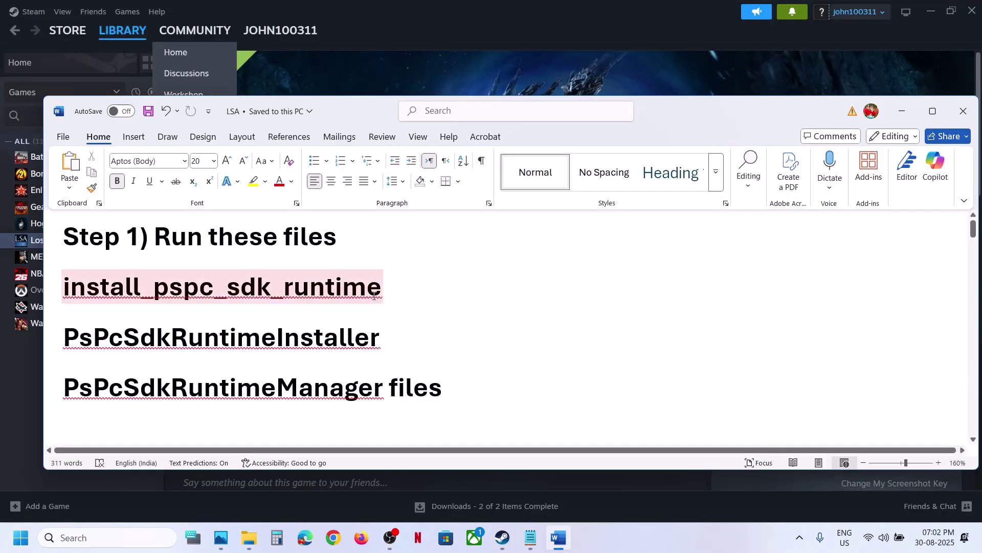
scroll(374, 295, "down", 5)
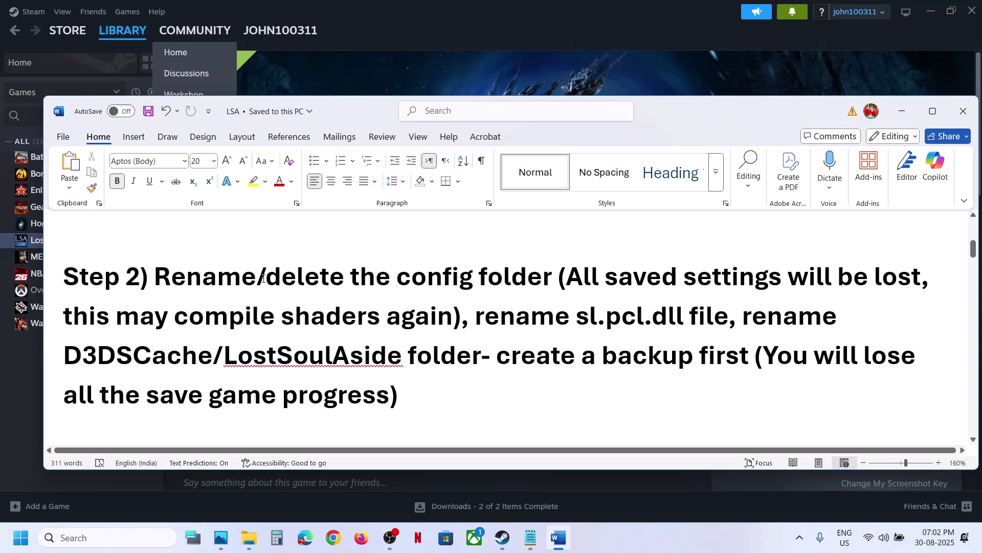
left_click_drag(263, 279, 914, 274)
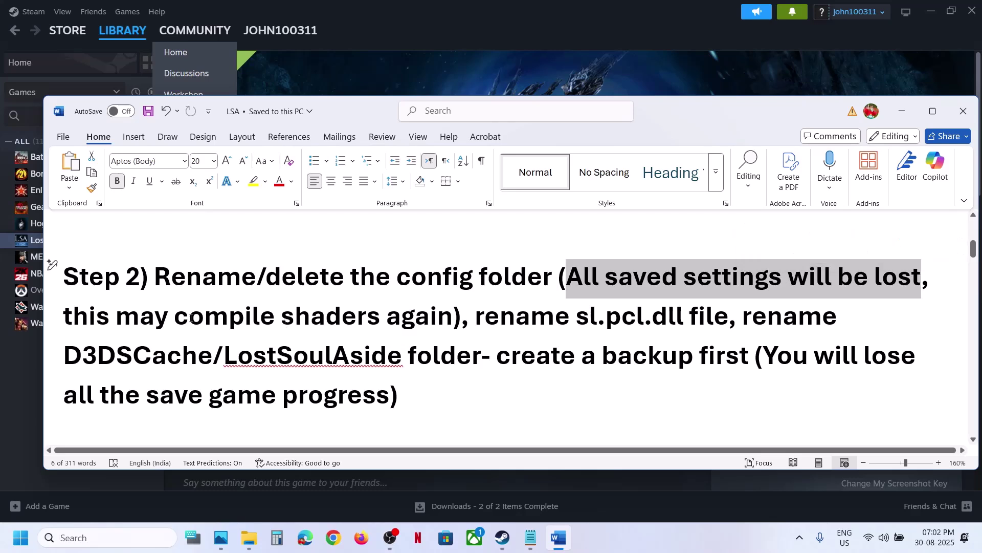
left_click_drag(85, 318, 309, 314)
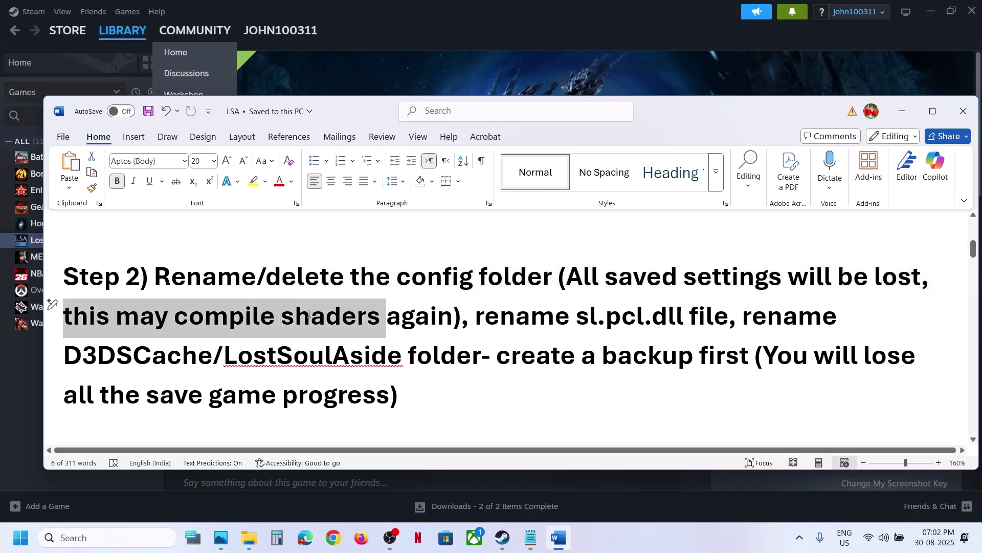
left_click_drag(383, 315, 384, 318)
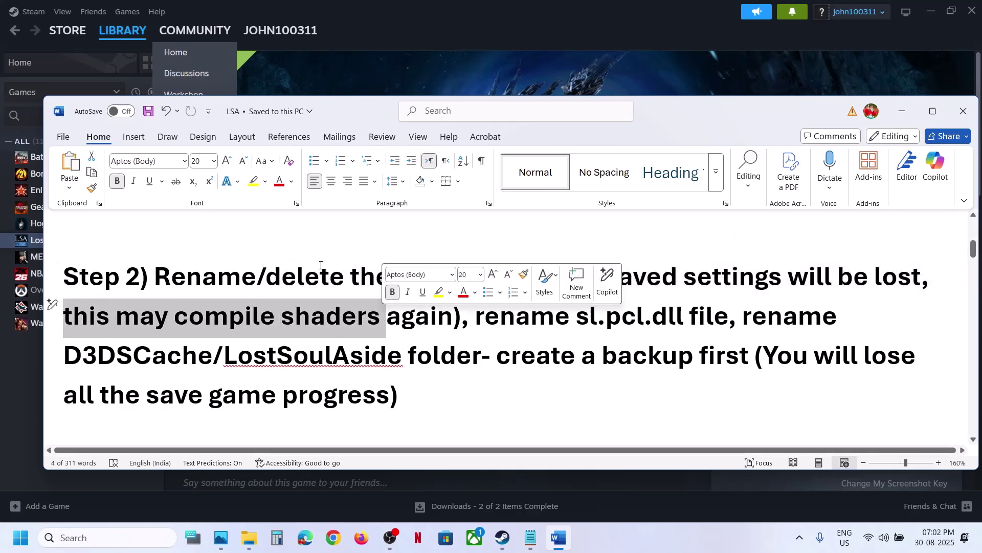
left_click(265, 276)
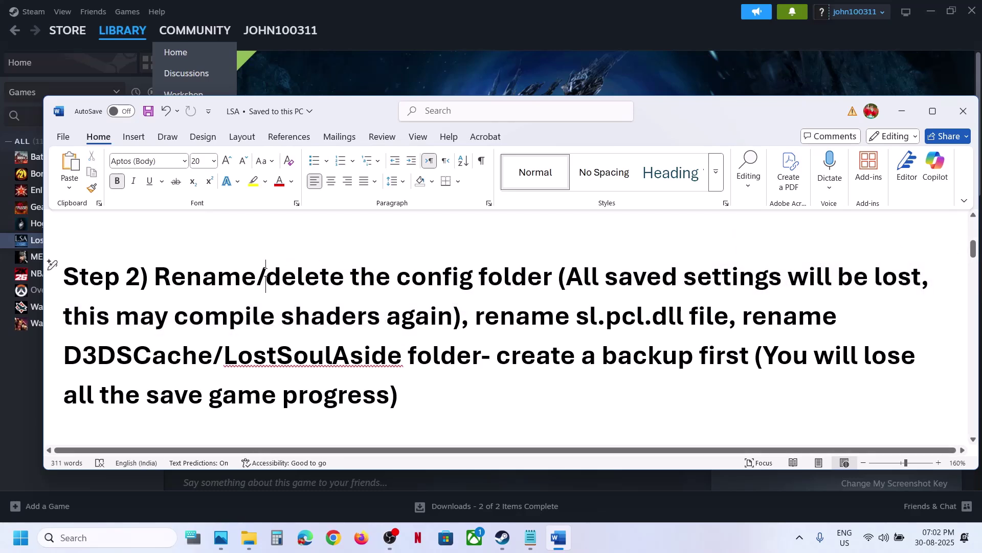
Open a new File Explorer window and browse to the AppData folder inside the user's profile on drive C
right_click(256, 537)
left_click(211, 467)
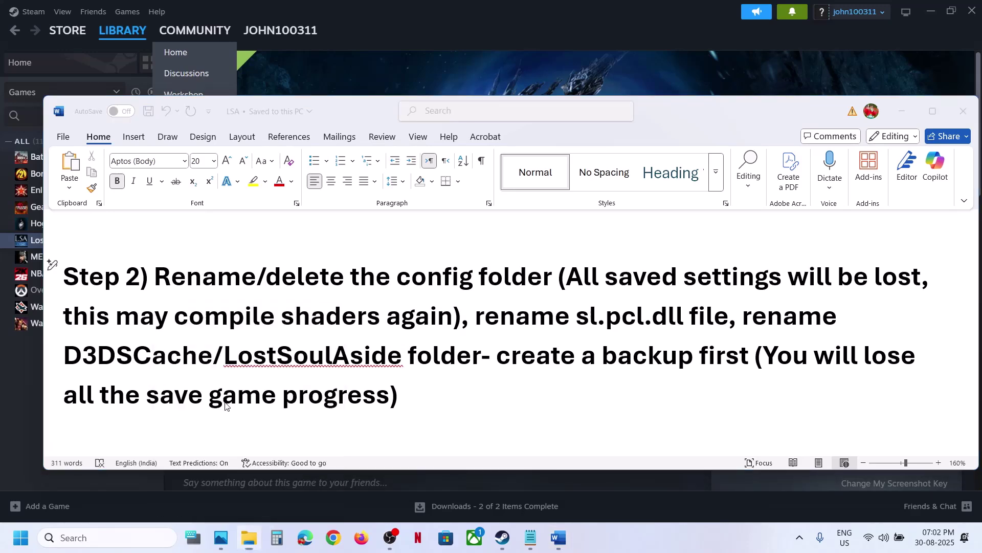
left_click(45, 346)
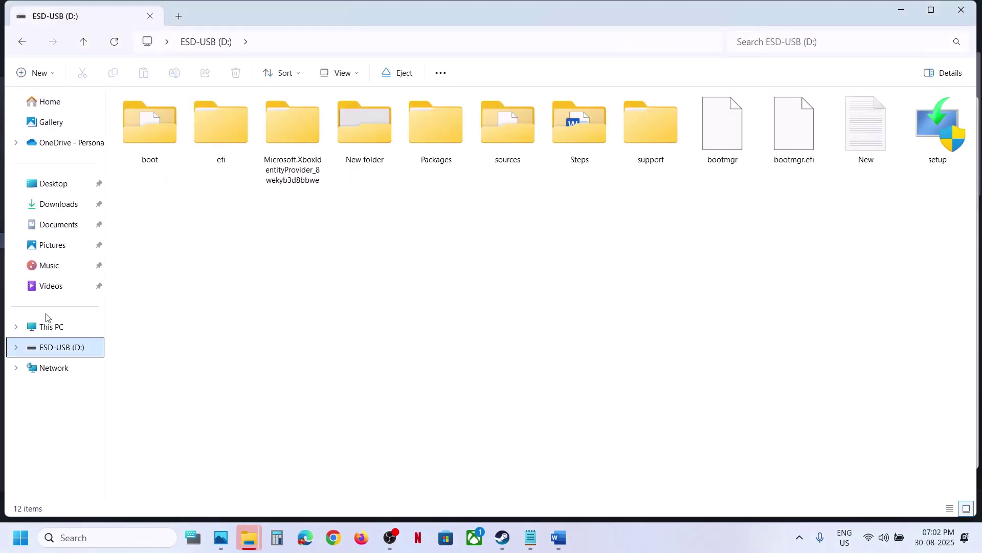
left_click(47, 325)
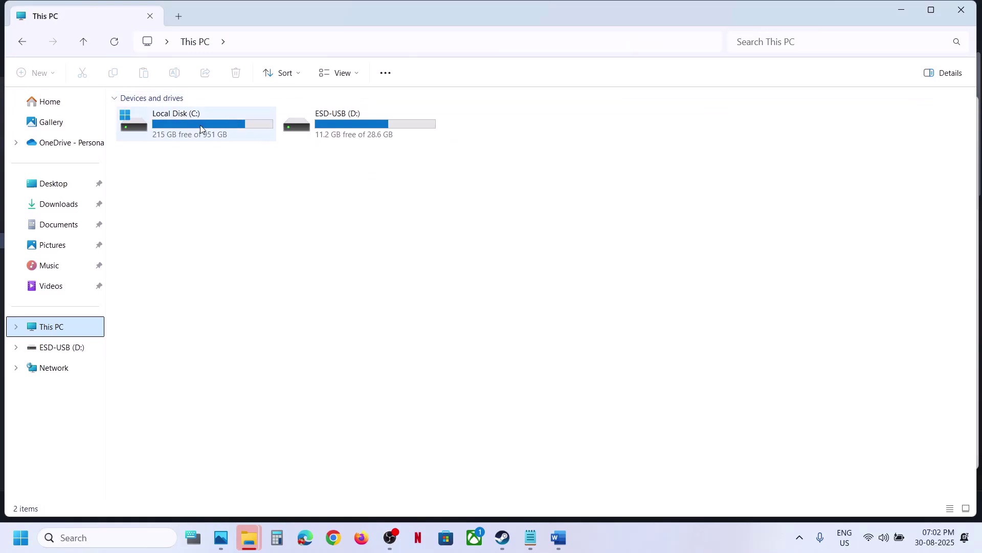
double_click(201, 128)
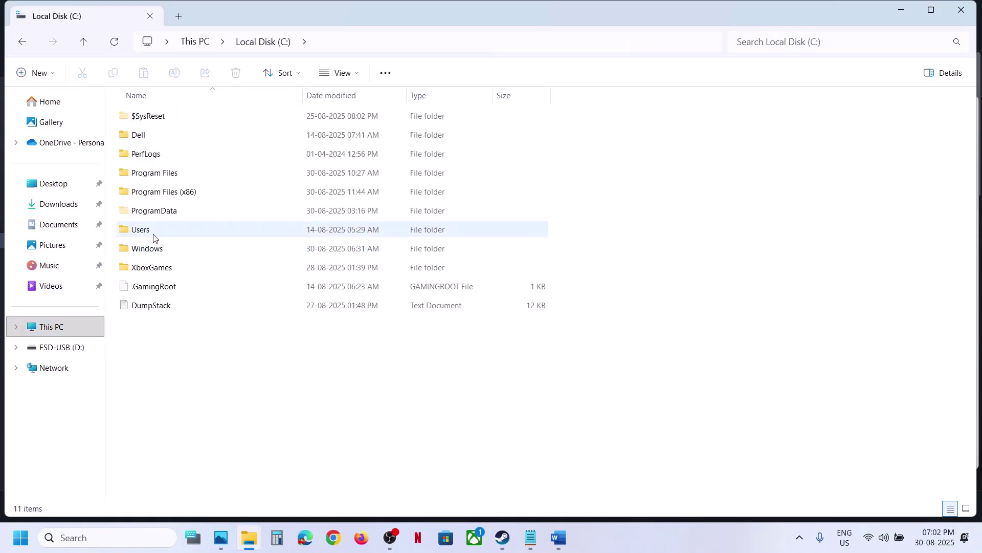
double_click(155, 233)
double_click(163, 118)
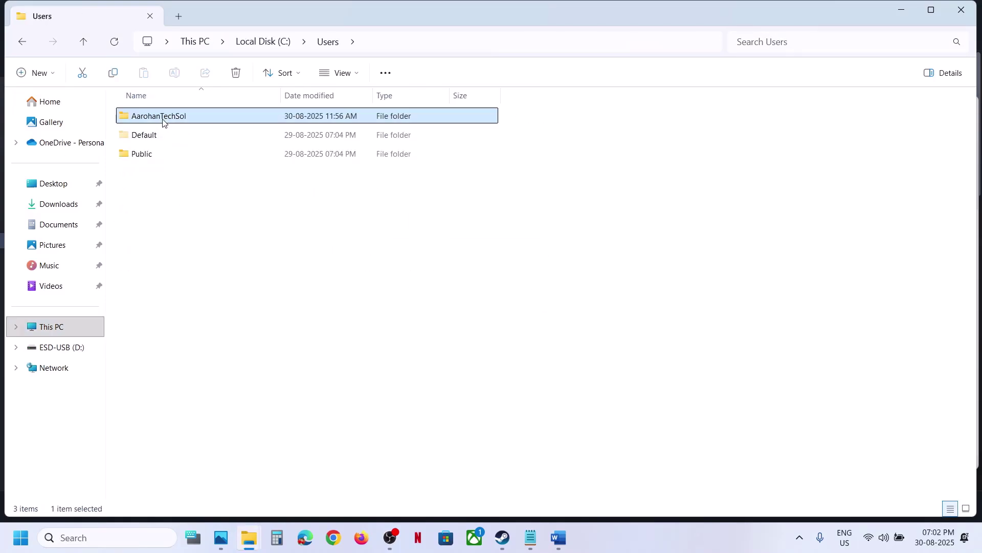
double_click(171, 174)
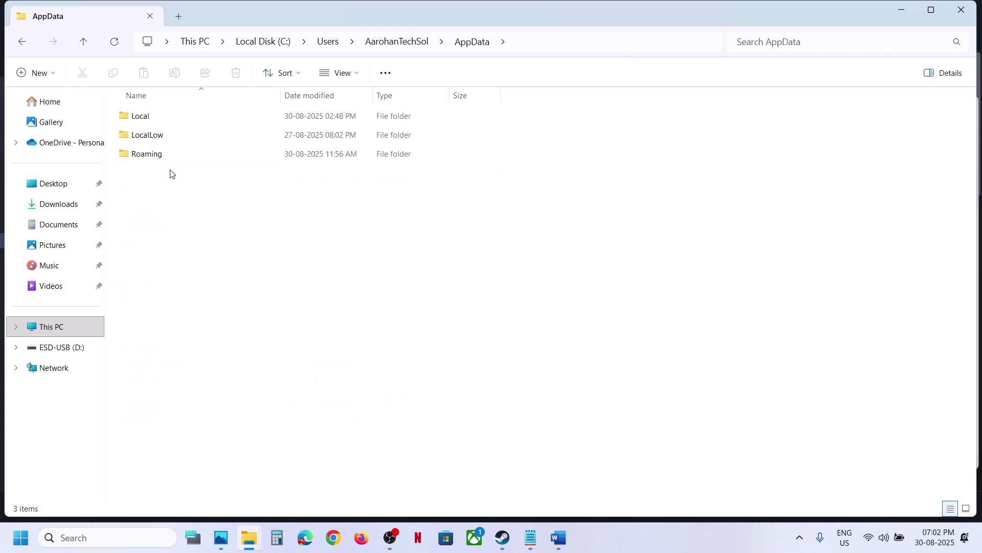
Check the hidden items display option in the user's profile folder and open AppData's Local folder
left_click(86, 44)
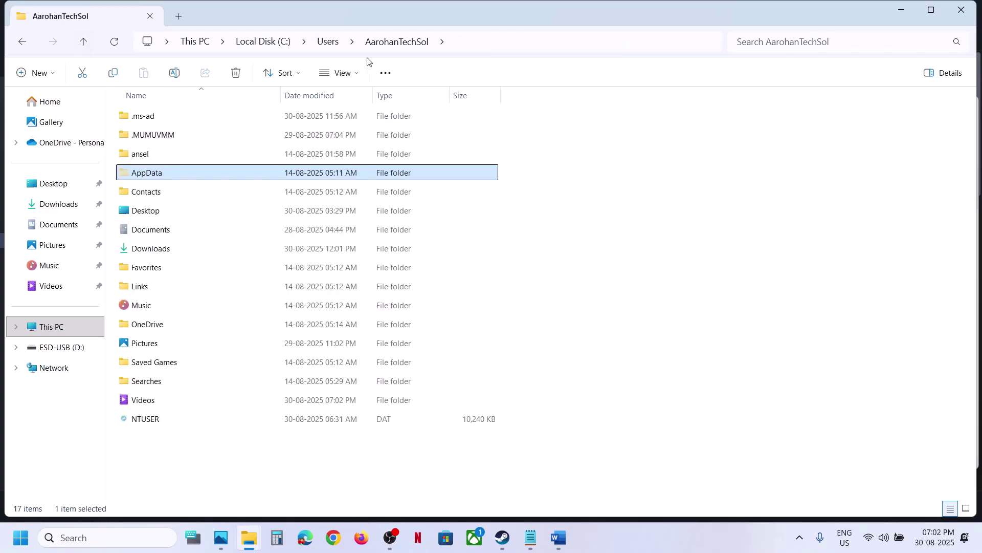
left_click(354, 73)
mouse_move(361, 314)
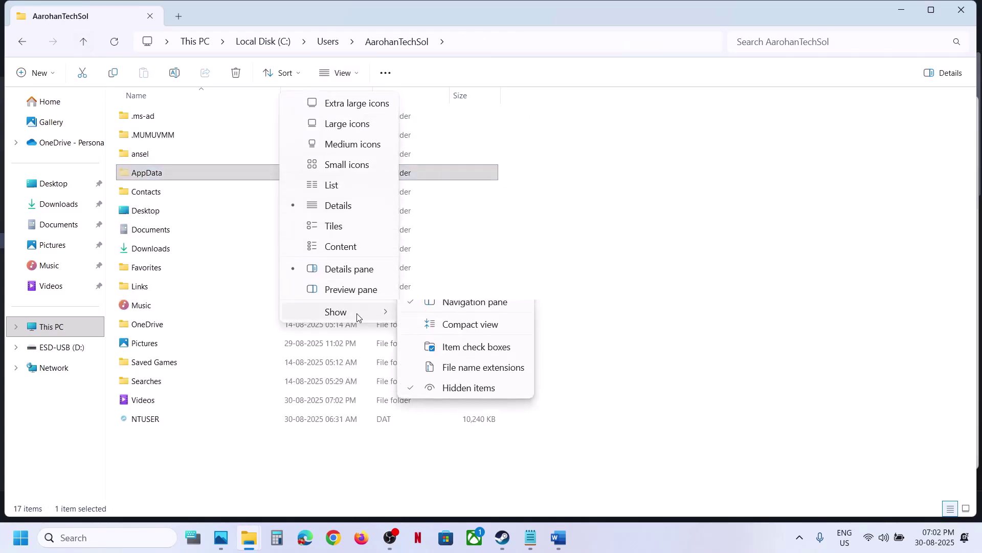
left_click(160, 178)
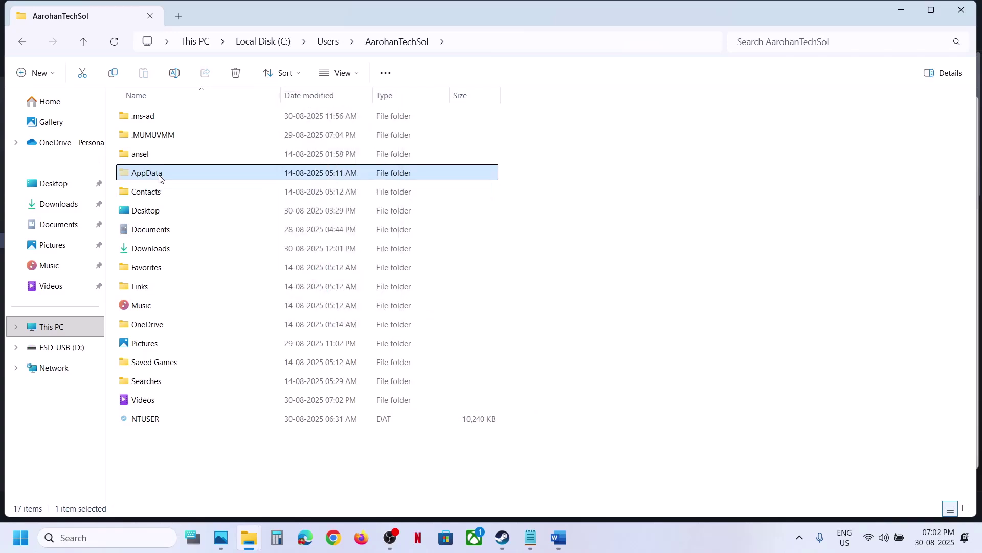
double_click(160, 178)
left_click(153, 119)
double_click(154, 119)
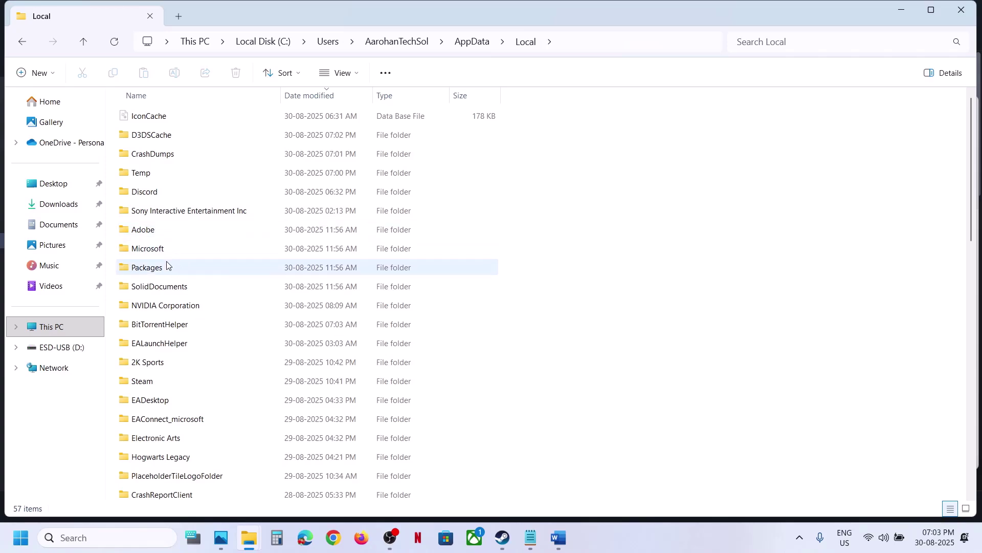
Browse from This PC to Saved Games\LostSoulAsideDemo\Saved inside the user's profile folder on drive C
left_click(63, 334)
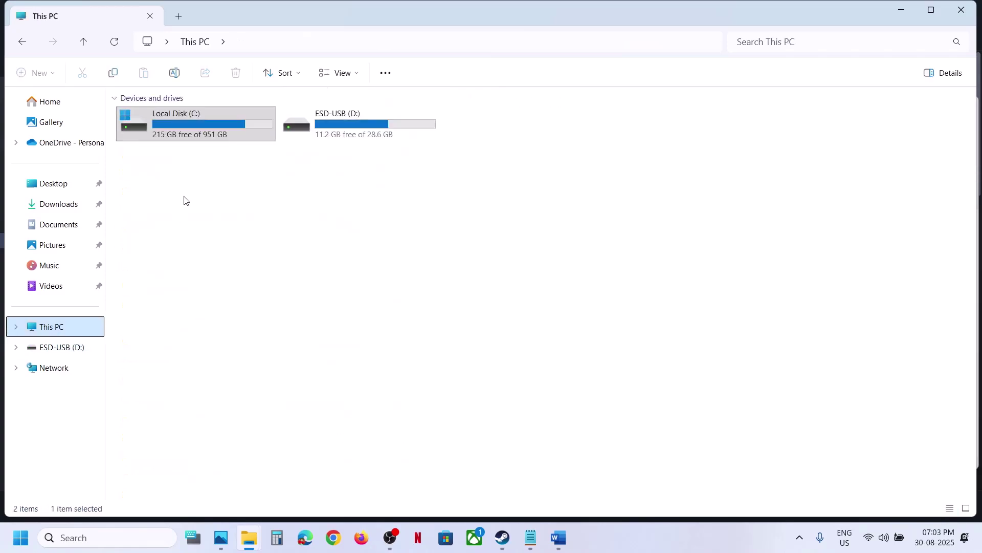
double_click(176, 136)
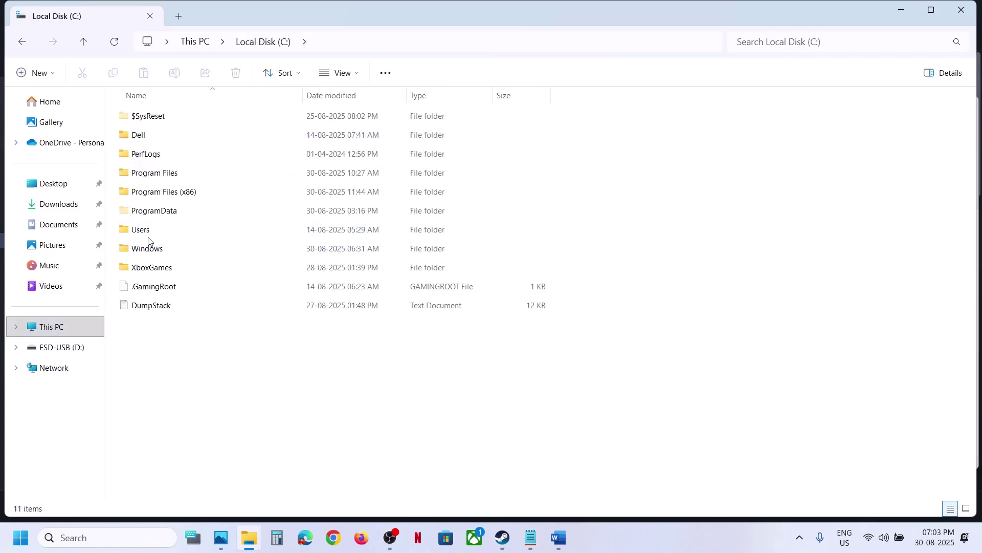
double_click(145, 233)
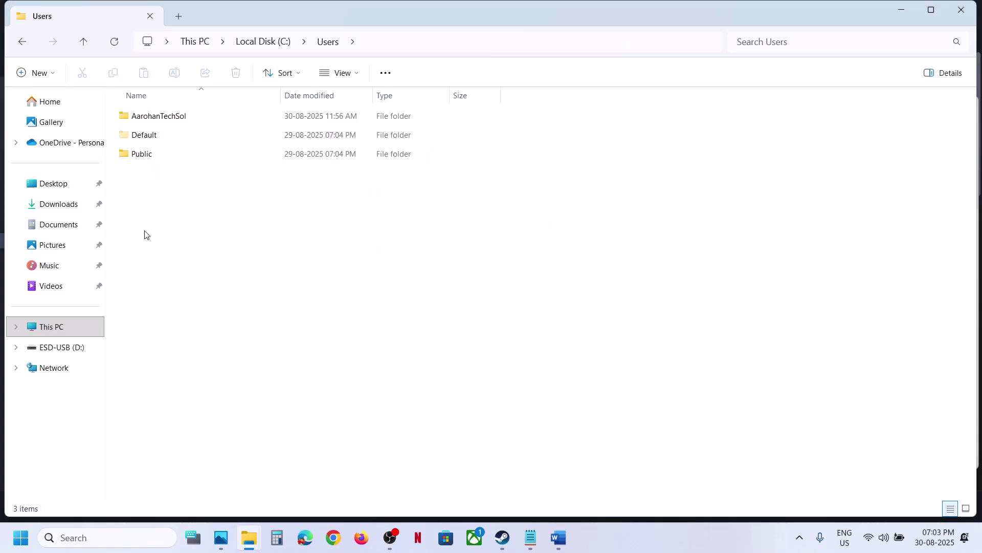
double_click(152, 120)
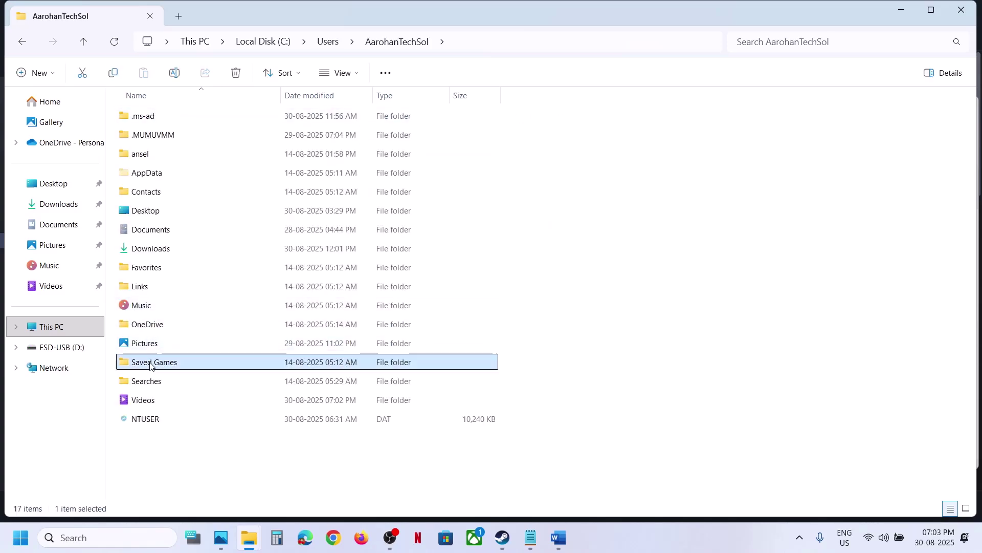
left_click(162, 364)
double_click(162, 364)
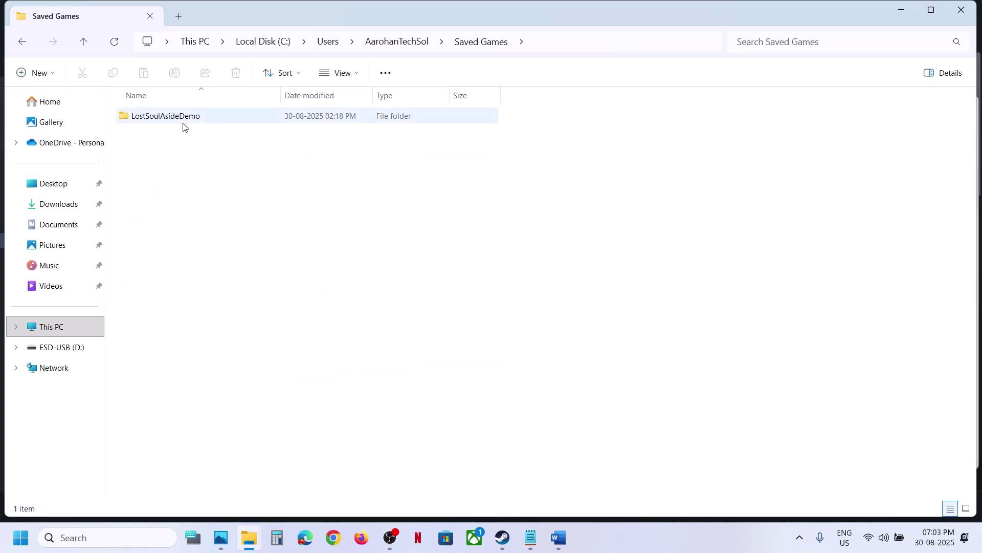
left_click(163, 120)
double_click(163, 120)
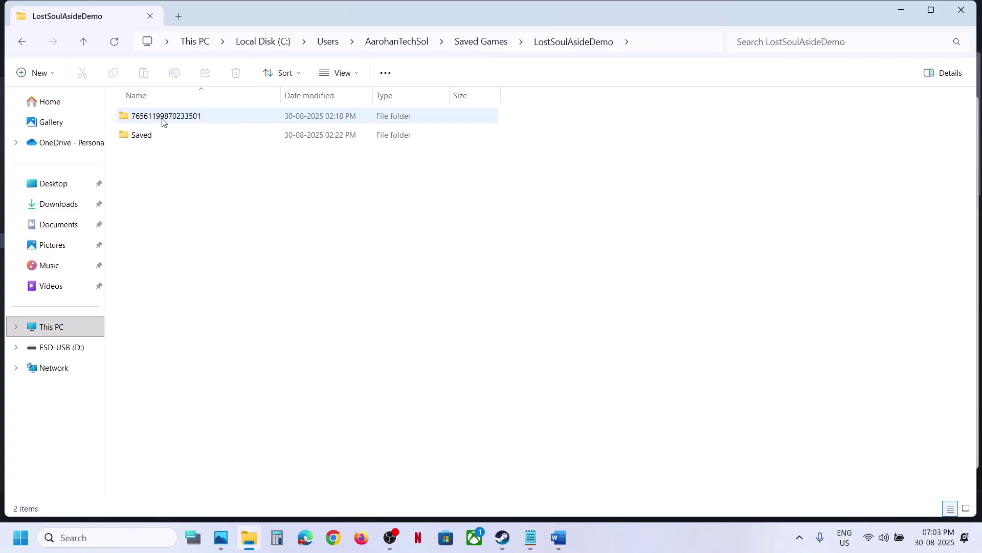
left_click(158, 134)
double_click(157, 134)
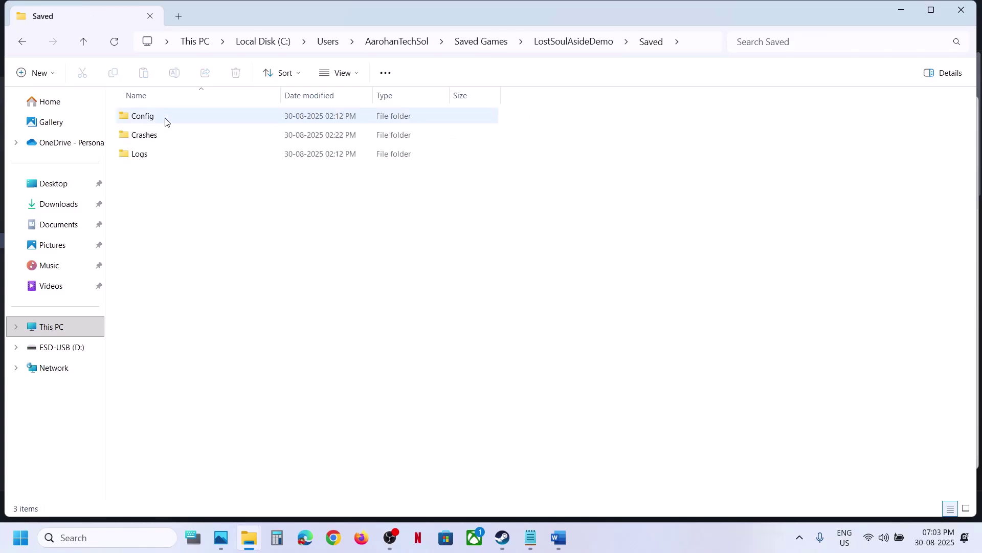
Rename the Config folder to Config.old
left_click(165, 122)
right_click(165, 121)
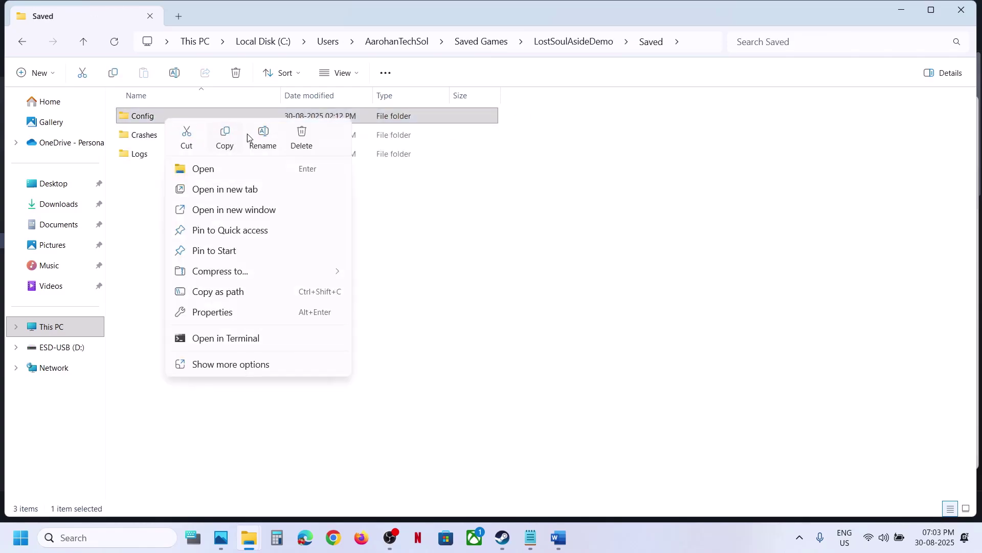
left_click(261, 136)
left_click(166, 115)
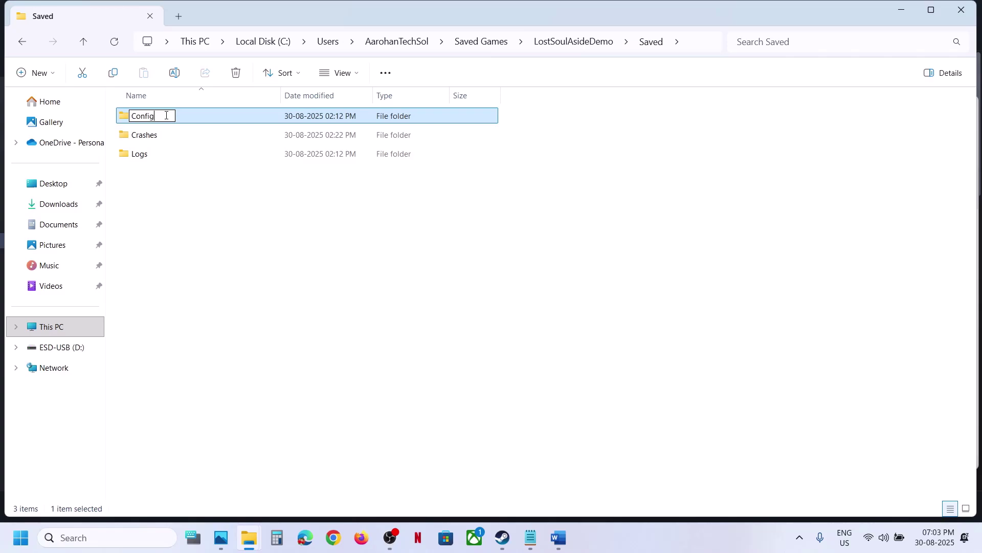
left_click(241, 307)
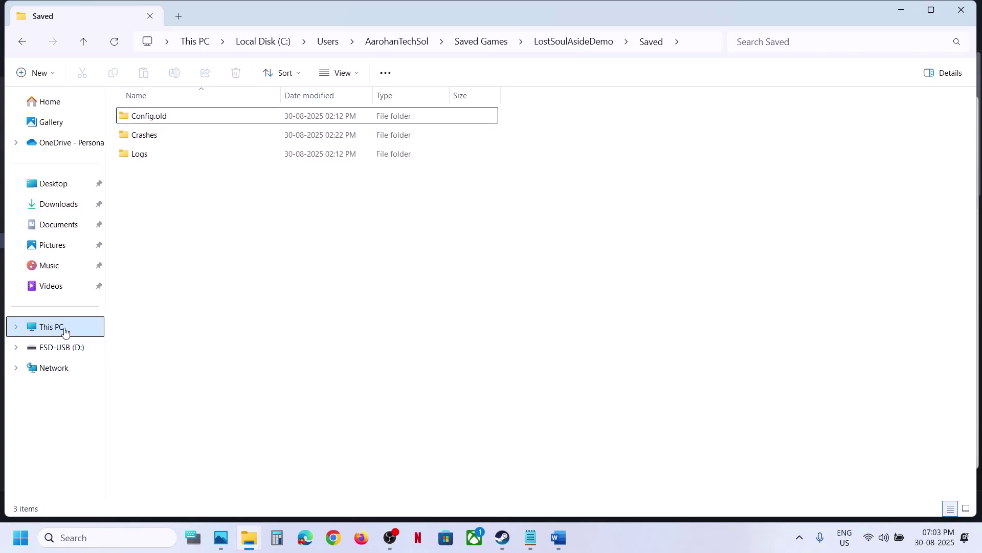
Switch to the LSA Word document, highlight the instruction to rename the sl.pcl.dll file, and return to the Saved folder window
left_click(562, 525)
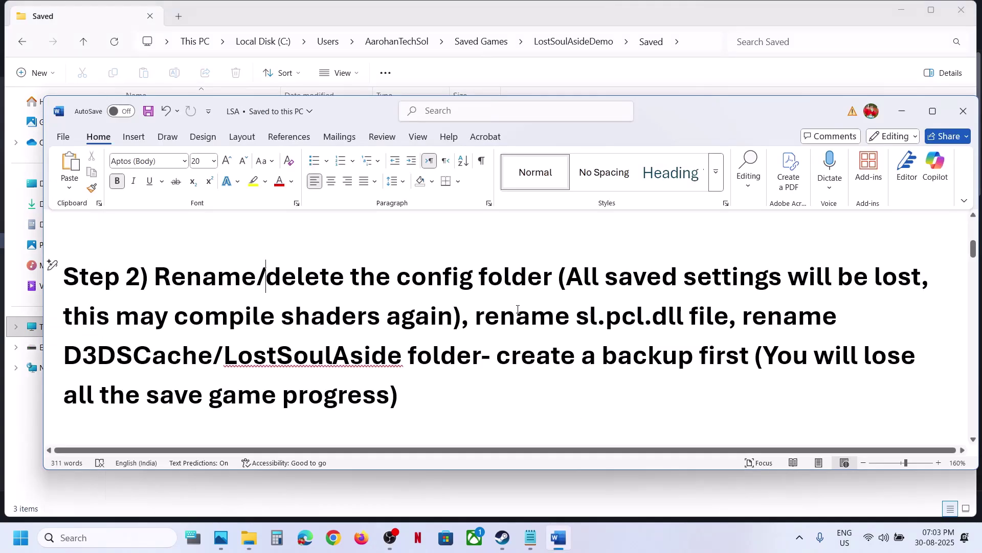
left_click_drag(485, 316, 729, 316)
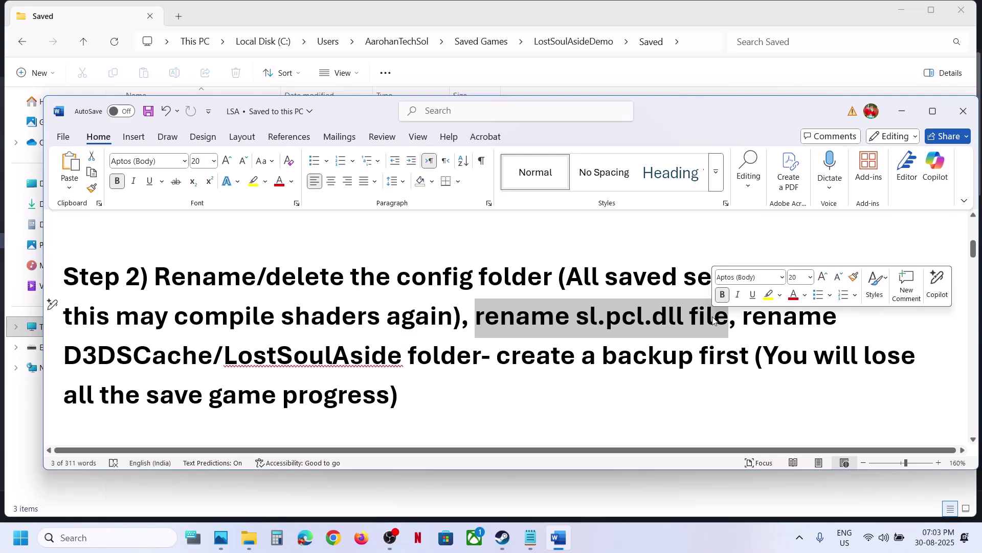
left_click(427, 493)
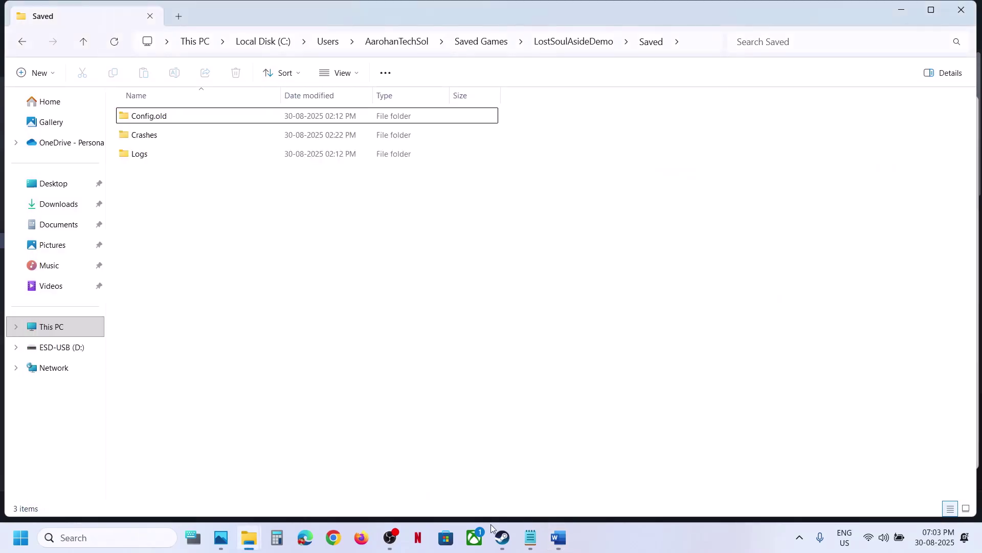
Switch to Steam and open the local installation folder of Lost Soul Aside Demo from the library
left_click(502, 537)
right_click(101, 241)
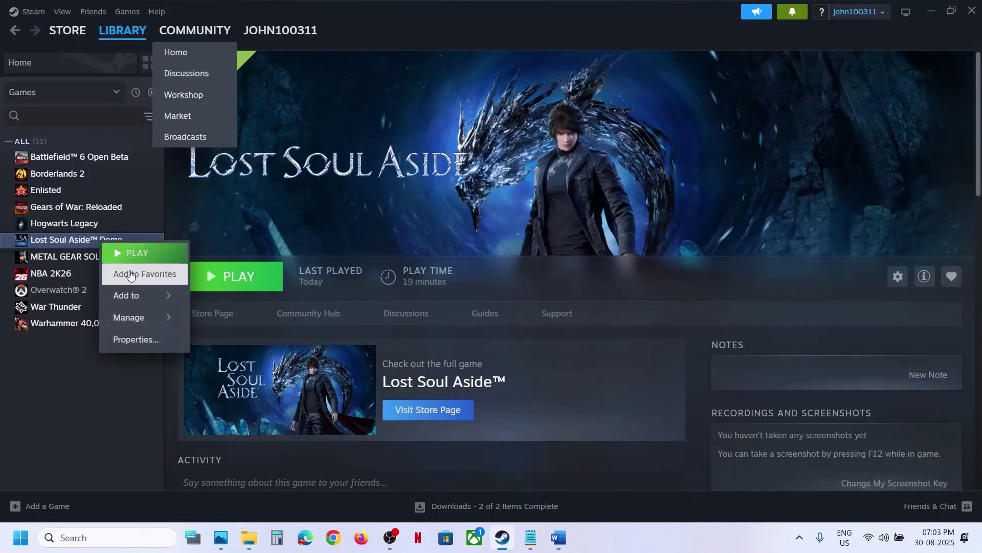
mouse_move(130, 317)
left_click(236, 339)
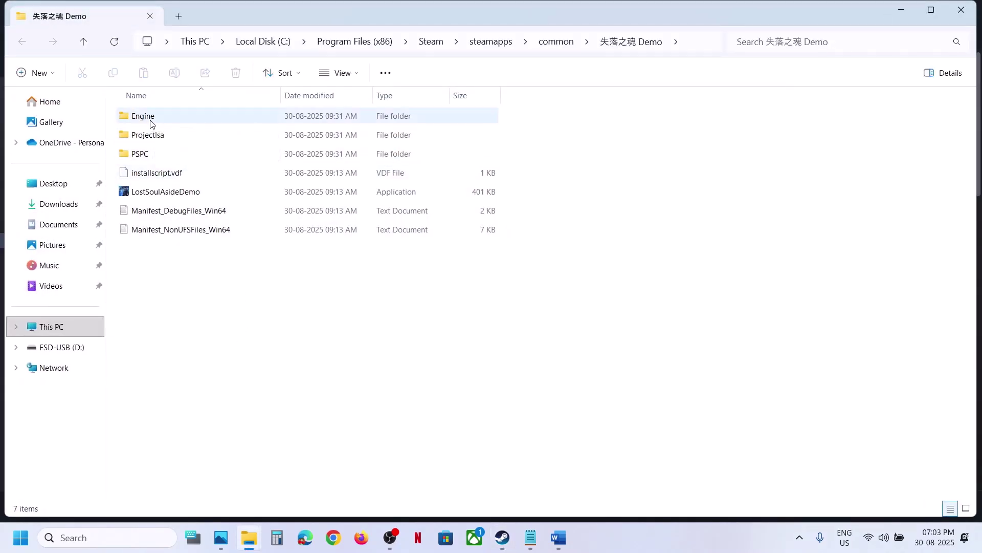
Browse from the game's installation folder to Engine\Plugins\Runtime\Nvidia\Streamline\Binaries\ThirdParty\Win64
double_click(152, 122)
double_click(147, 153)
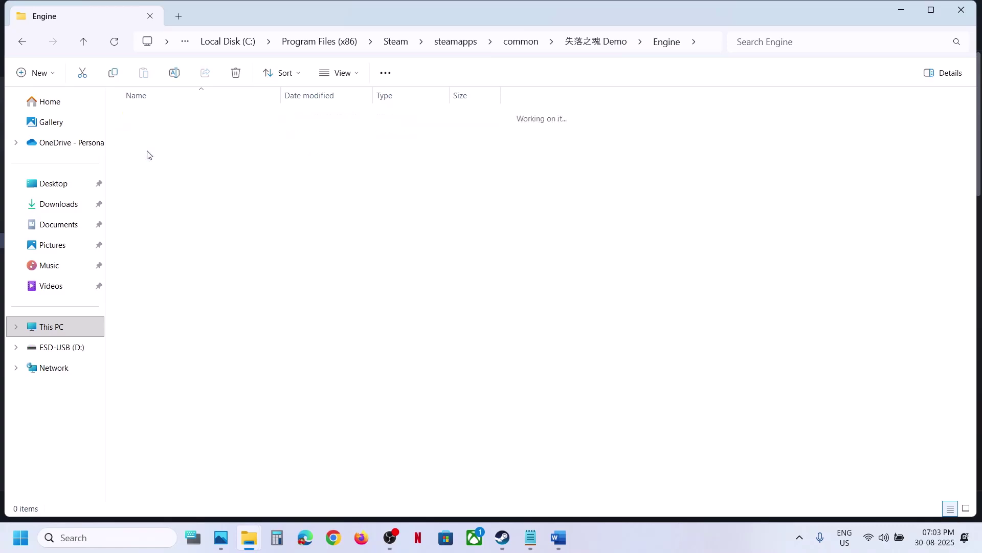
left_click(171, 111)
double_click(171, 111)
double_click(151, 135)
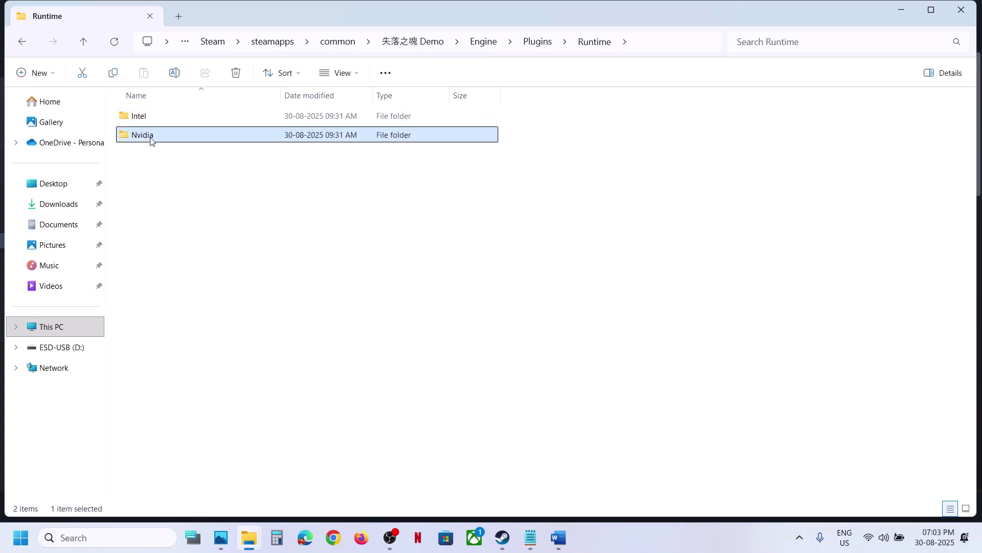
double_click(163, 135)
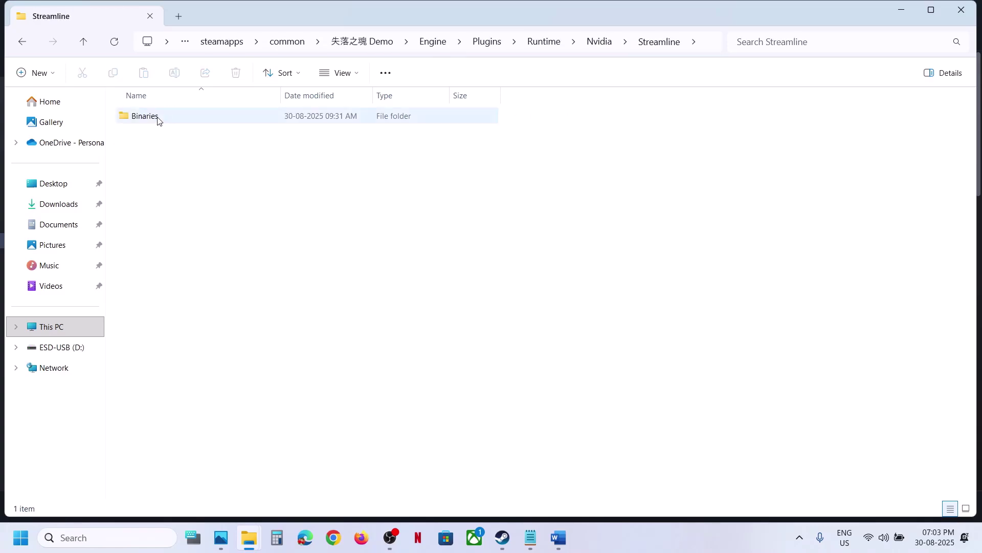
double_click(156, 119)
left_click(159, 120)
double_click(156, 118)
double_click(156, 117)
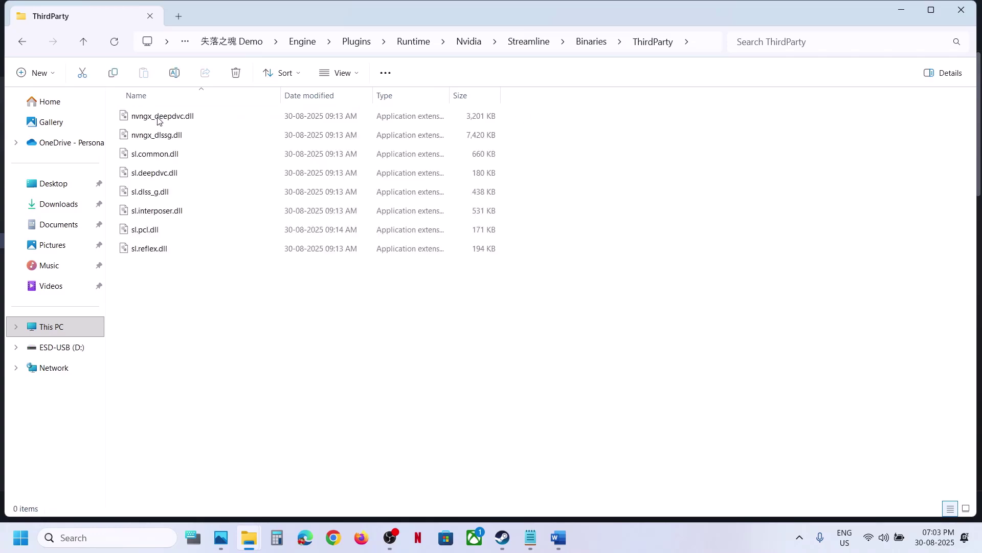
Copy the sl.pcl.dll file to the clipboard and rename the original to sl.pcl.dll.old
left_click(154, 232)
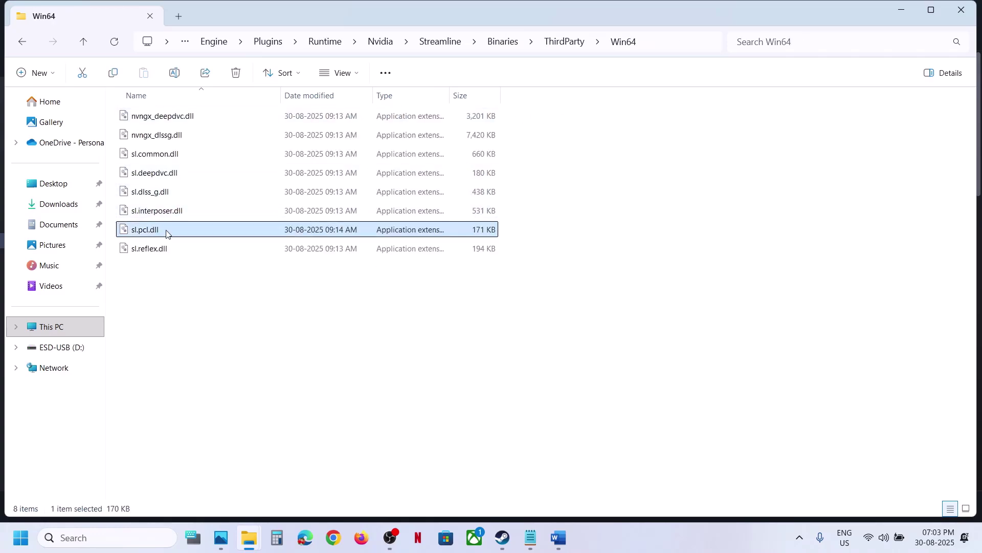
right_click(162, 233)
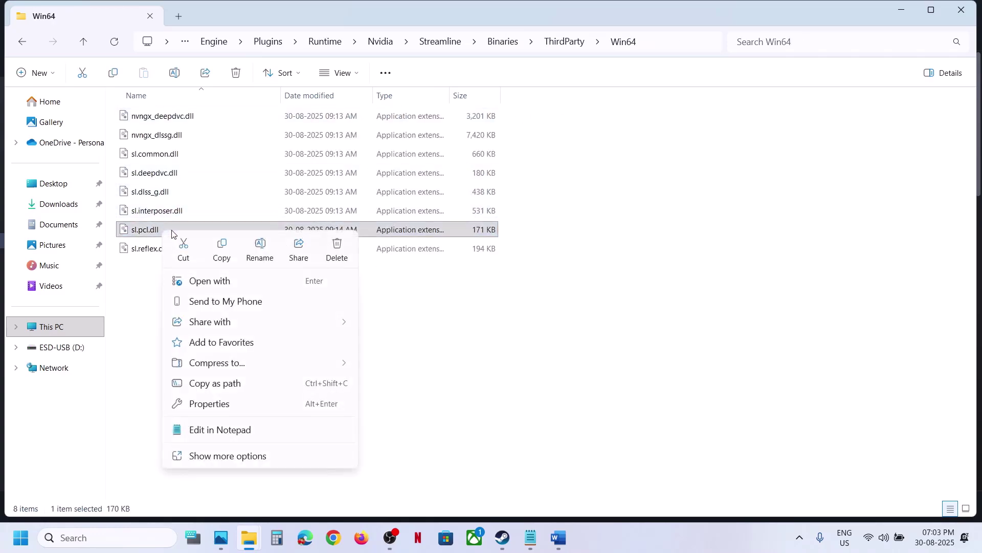
left_click(223, 251)
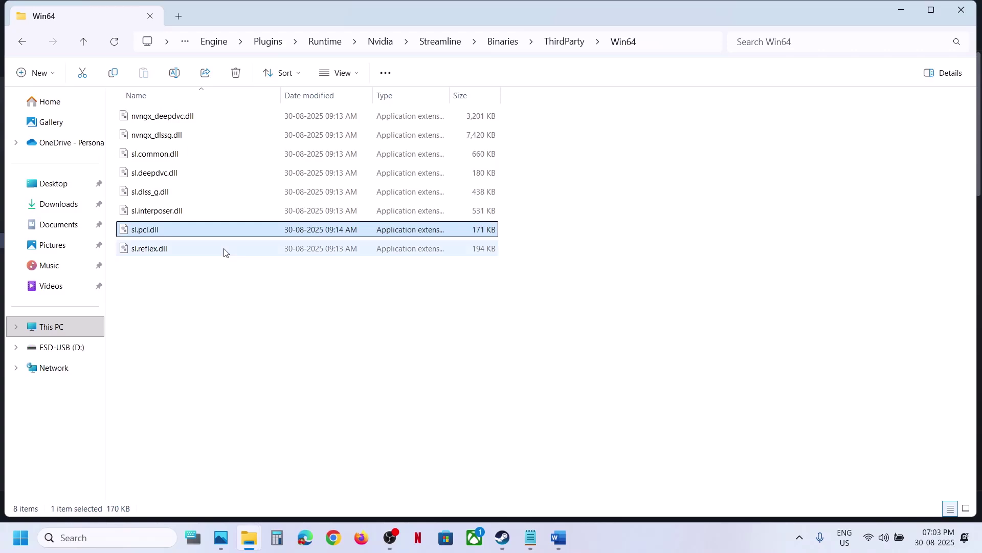
right_click(152, 232)
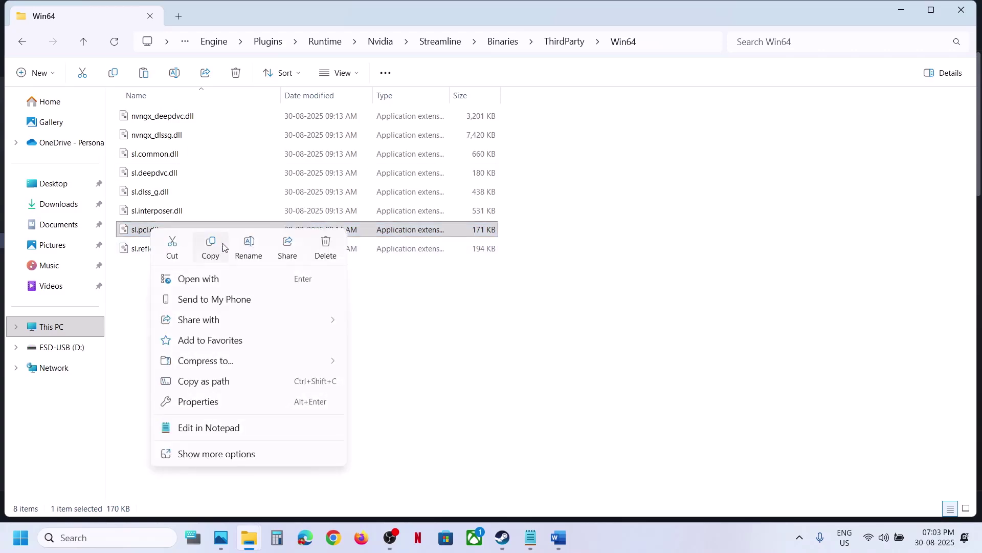
left_click(250, 244)
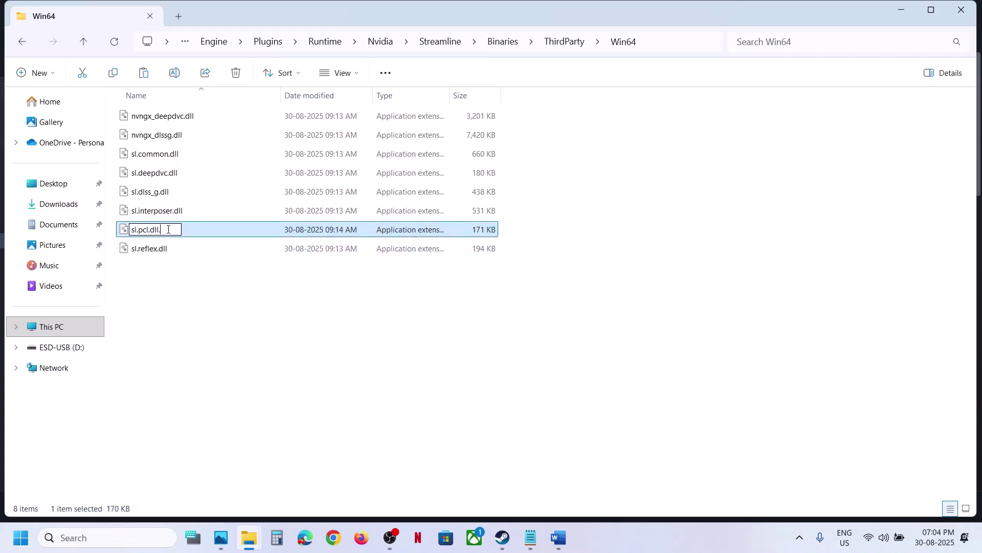
left_click(188, 287)
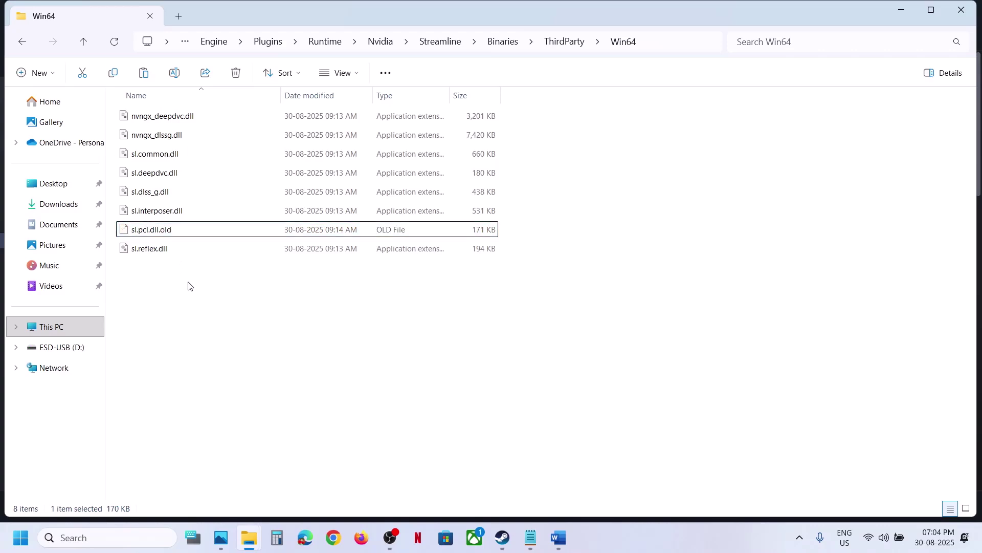
right_click(171, 235)
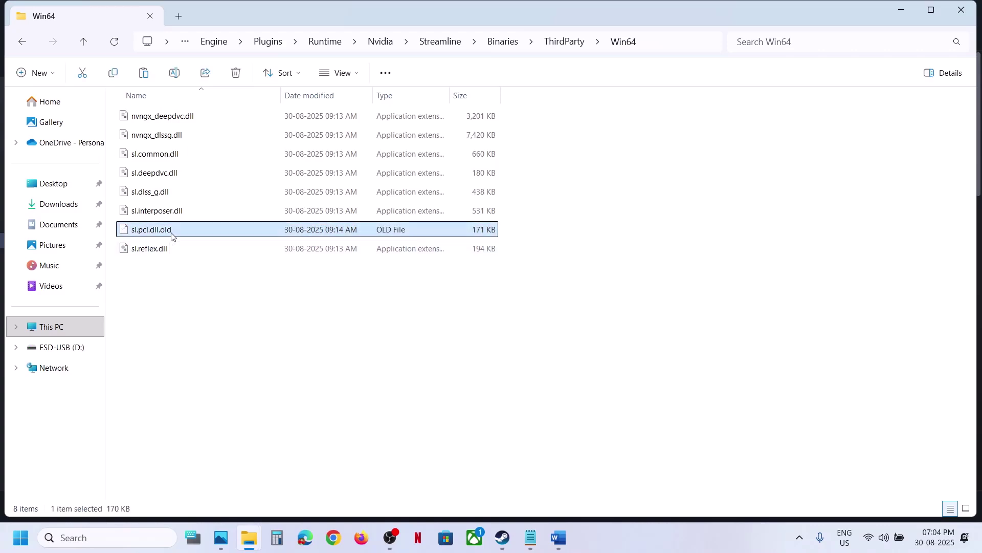
left_click(268, 252)
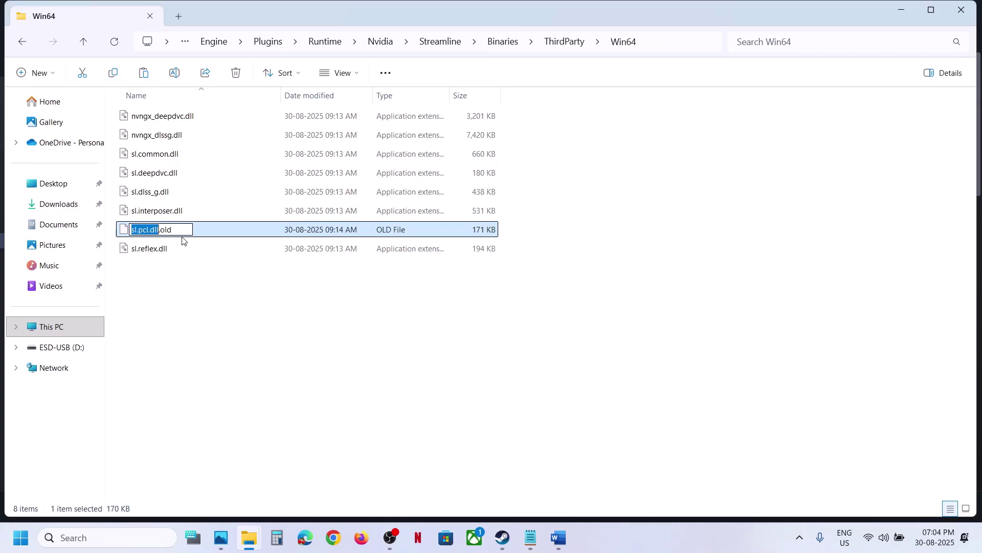
left_click(231, 362)
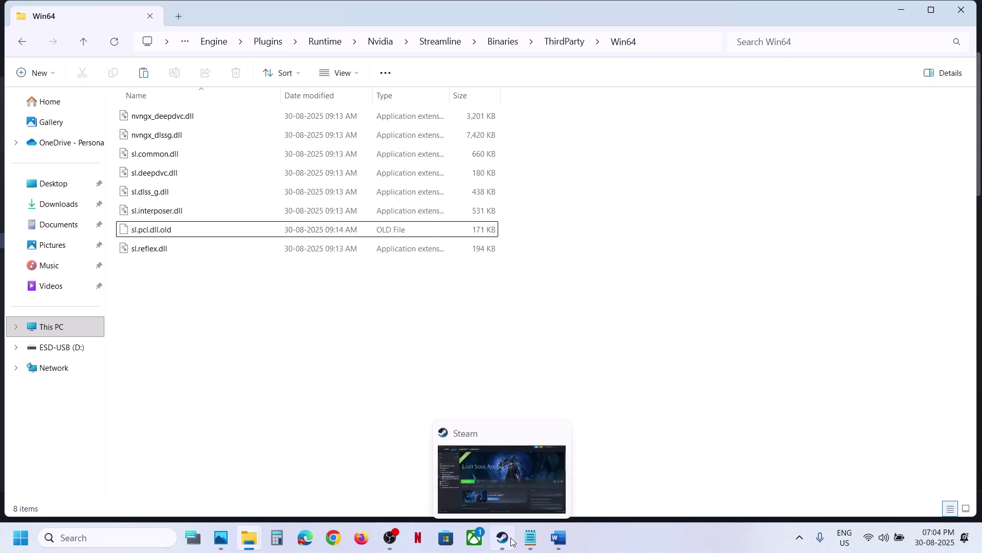
Switch to the LSA Word document and highlight the instructions on renaming the D3DSCache/LostSoulAside folder and creating a backup first
left_click(530, 511)
left_click(560, 535)
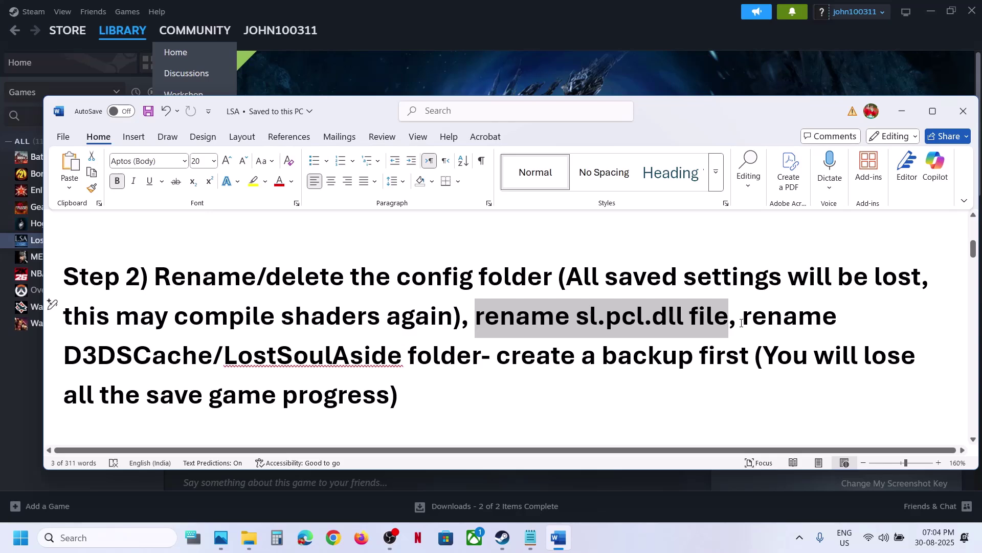
left_click_drag(741, 322, 275, 357)
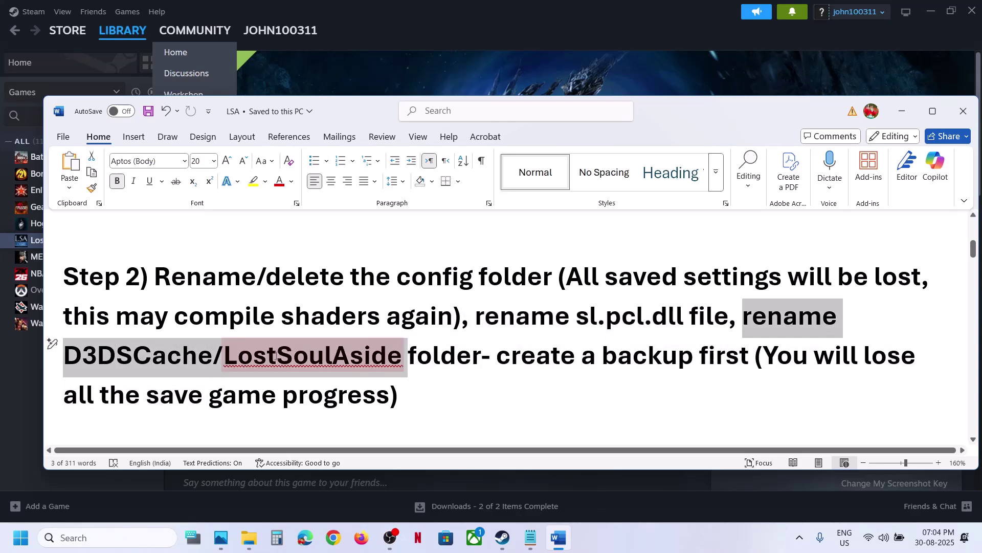
left_click_drag(380, 360, 402, 391)
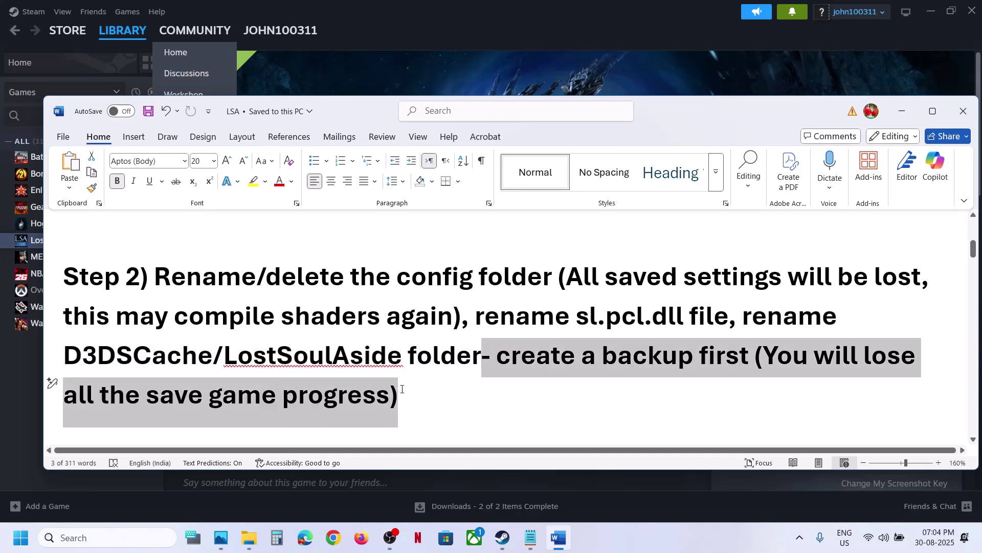
left_click(402, 389)
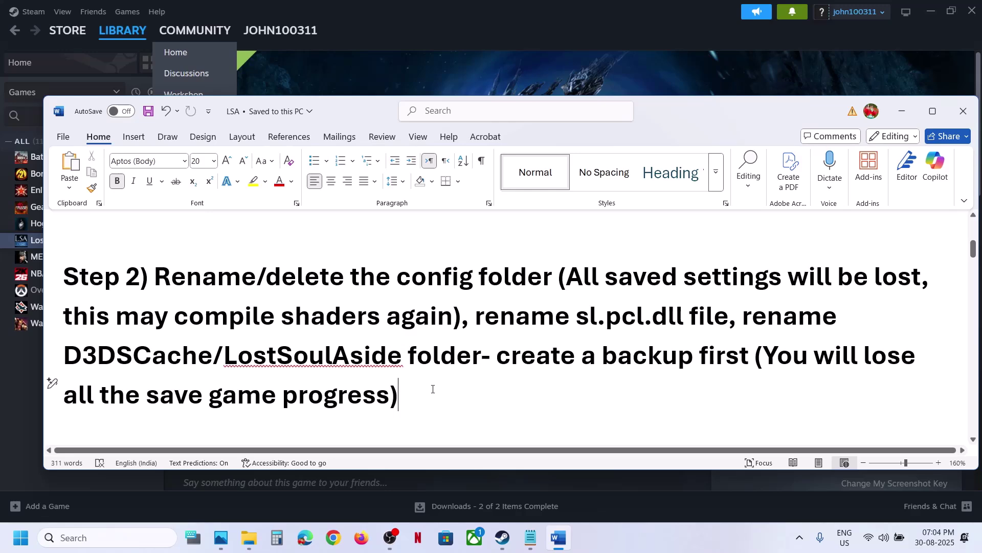
Switch to the Win64 File Explorer window and browse from This PC to AppData\Local inside the user's profile folder on drive C
mouse_move(249, 537)
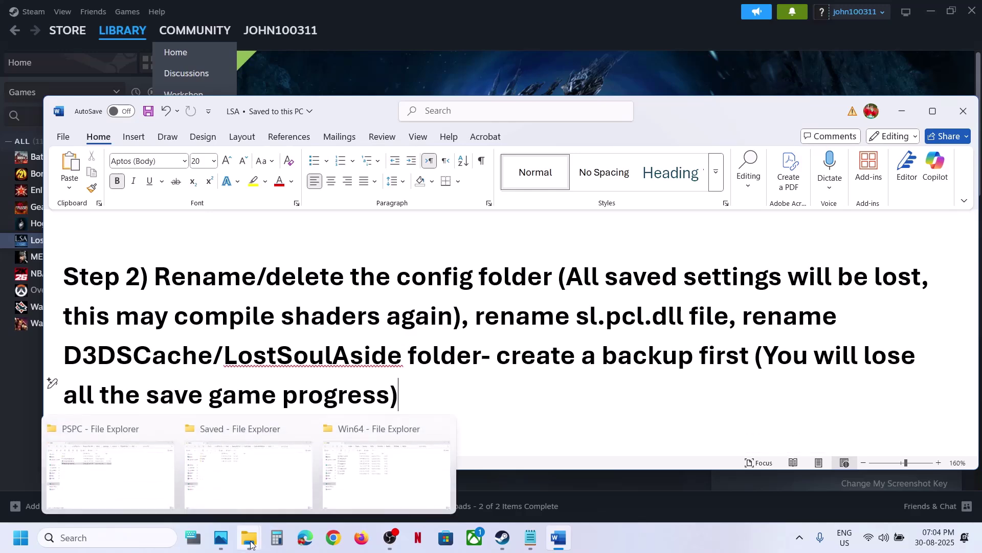
left_click(372, 476)
left_click(75, 328)
left_click(182, 136)
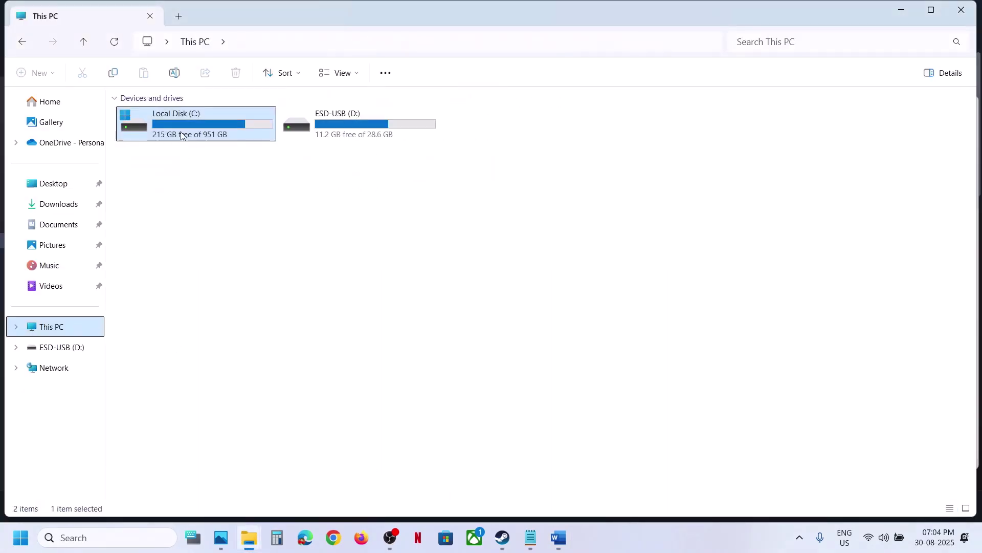
double_click(176, 133)
double_click(149, 235)
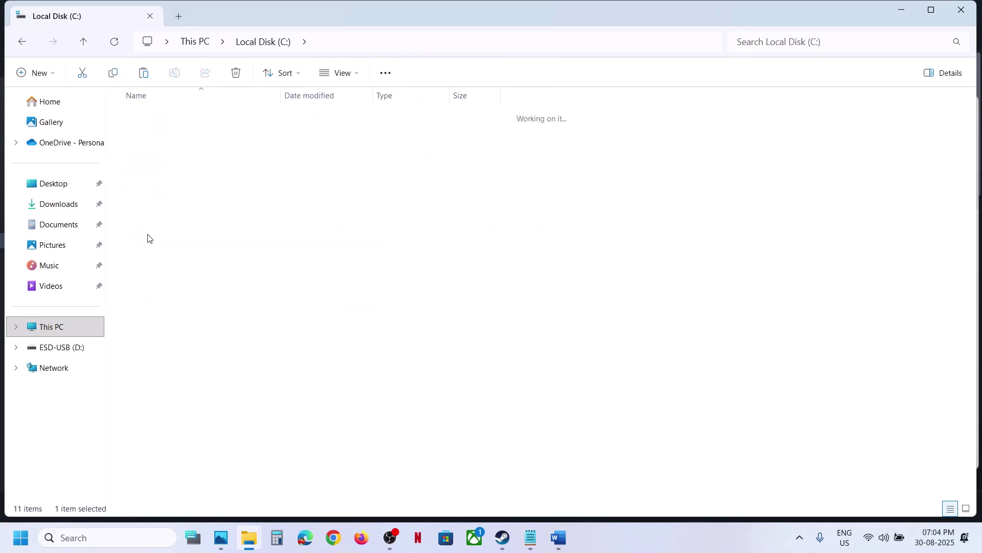
double_click(170, 115)
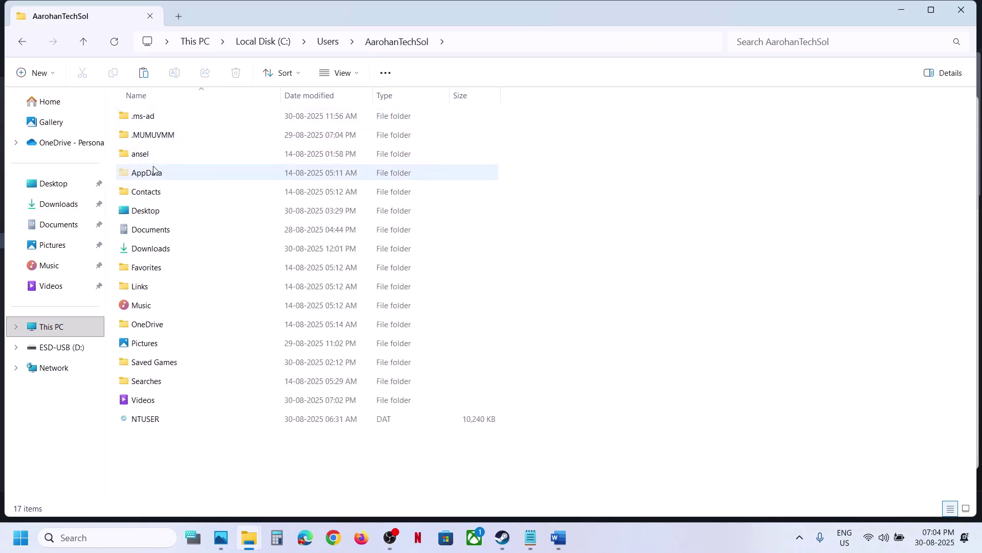
left_click(152, 172)
double_click(152, 172)
left_click(149, 119)
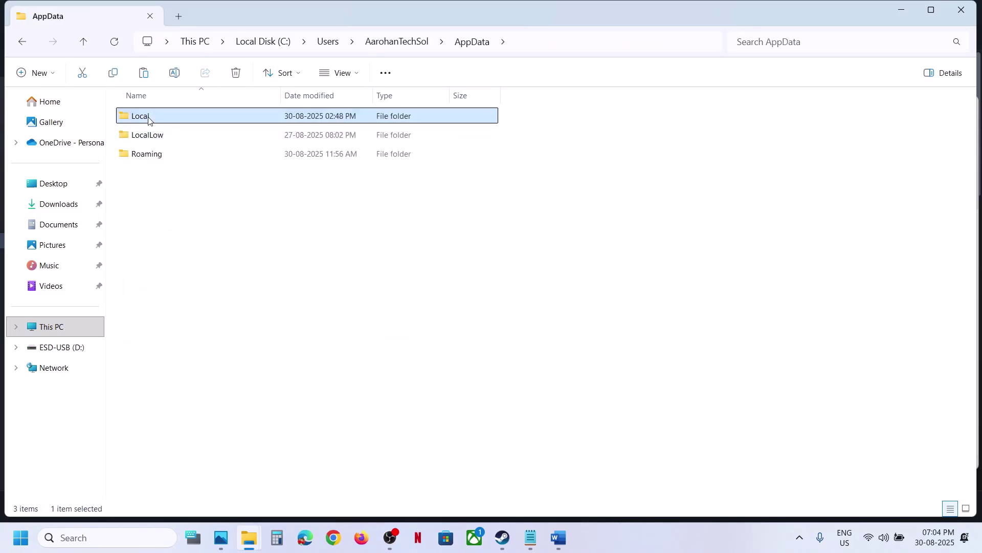
double_click(149, 119)
Back up the D3DSCache folder by copying it to the desktop and placing the copy near the desktop's centre
left_click(159, 161)
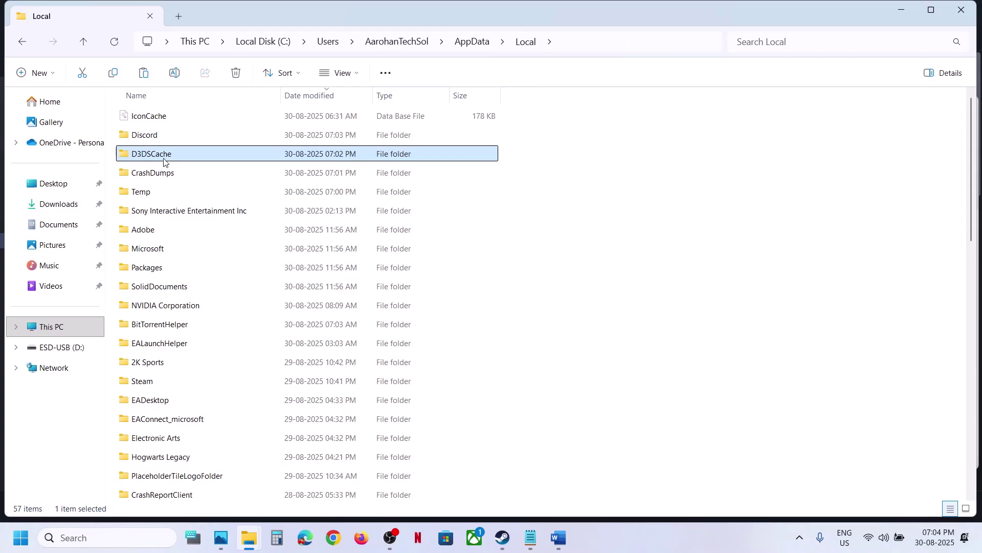
right_click(162, 157)
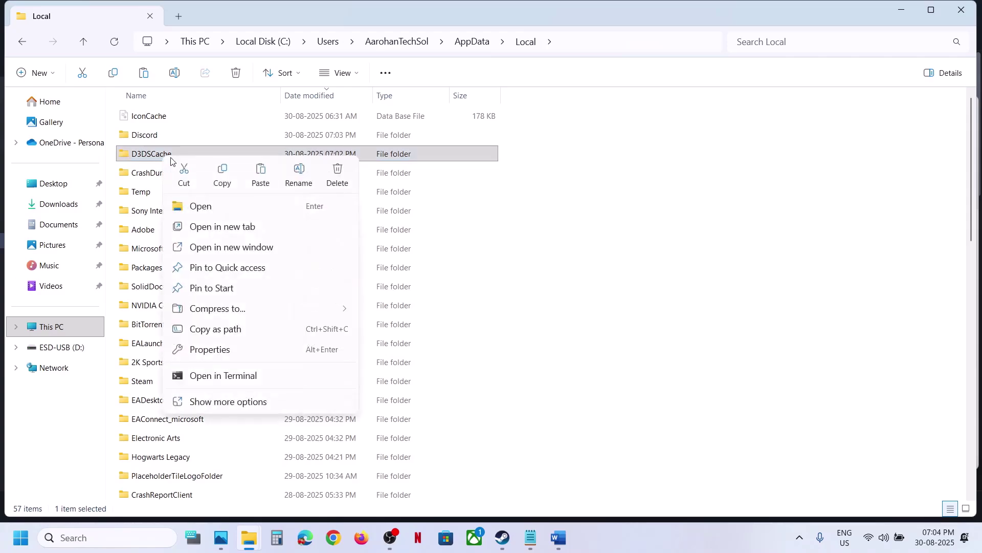
left_click(220, 180)
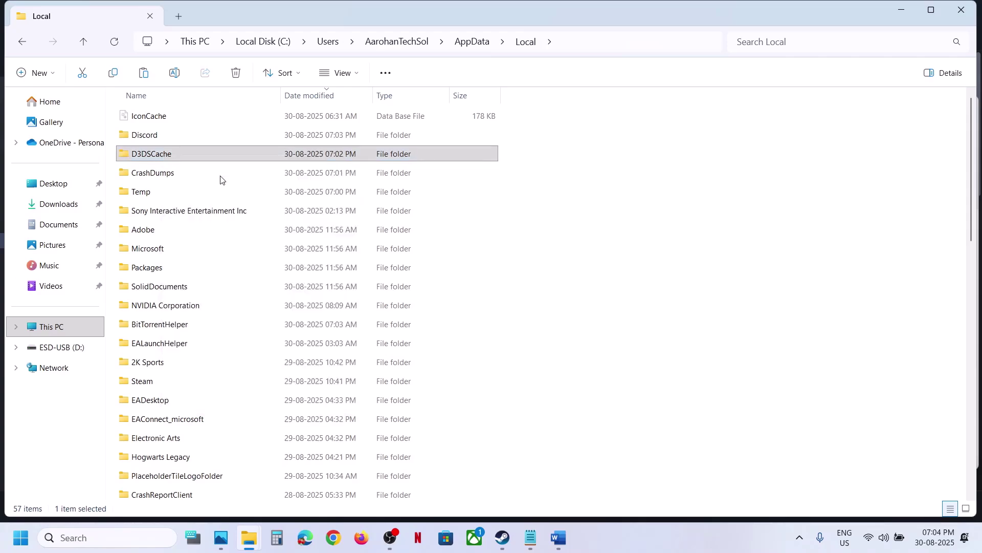
key("super+d")
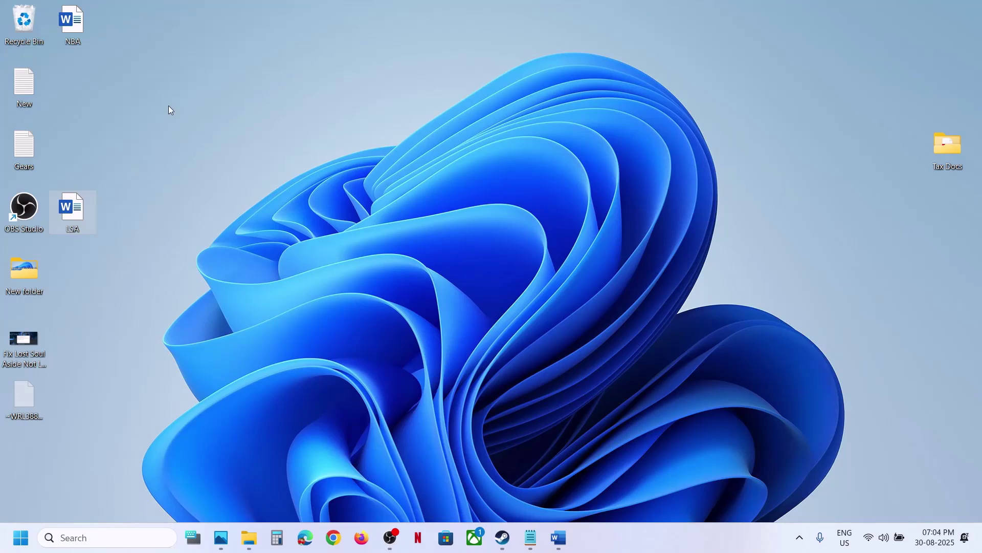
key("ctrl+v")
left_click_drag(18, 395, 454, 210)
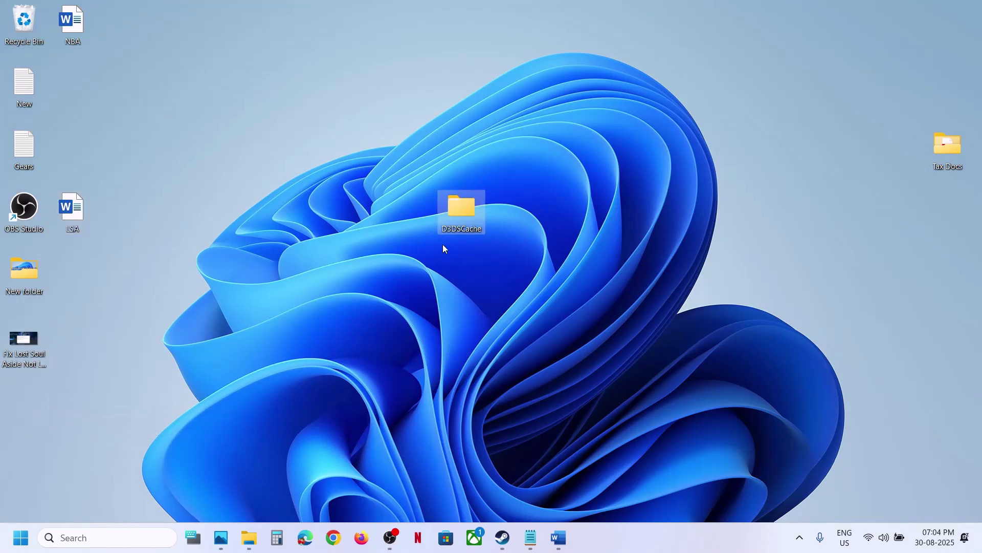
Rename the D3DSCache folder in AppData\Local to D3DSCache.old
mouse_move(249, 537)
left_click(377, 473)
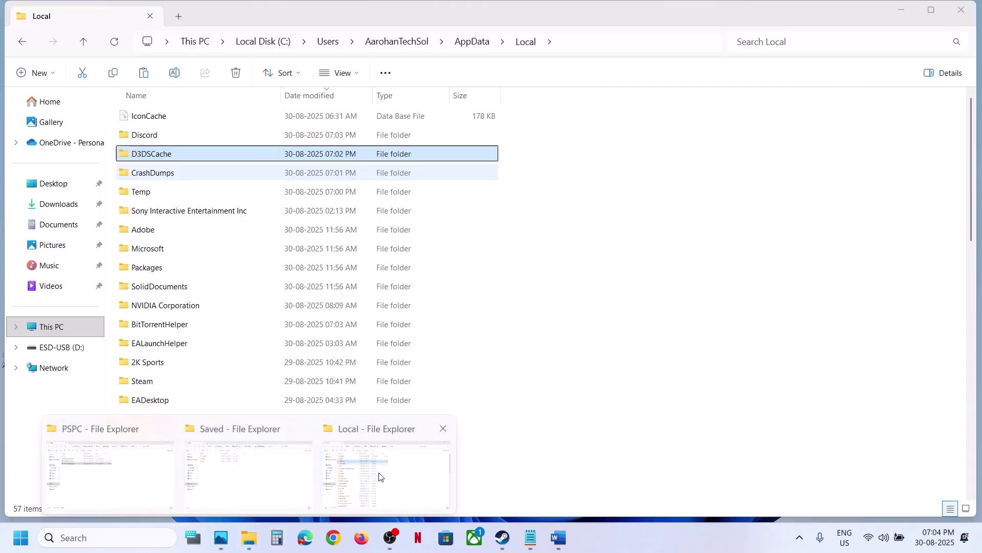
right_click(169, 157)
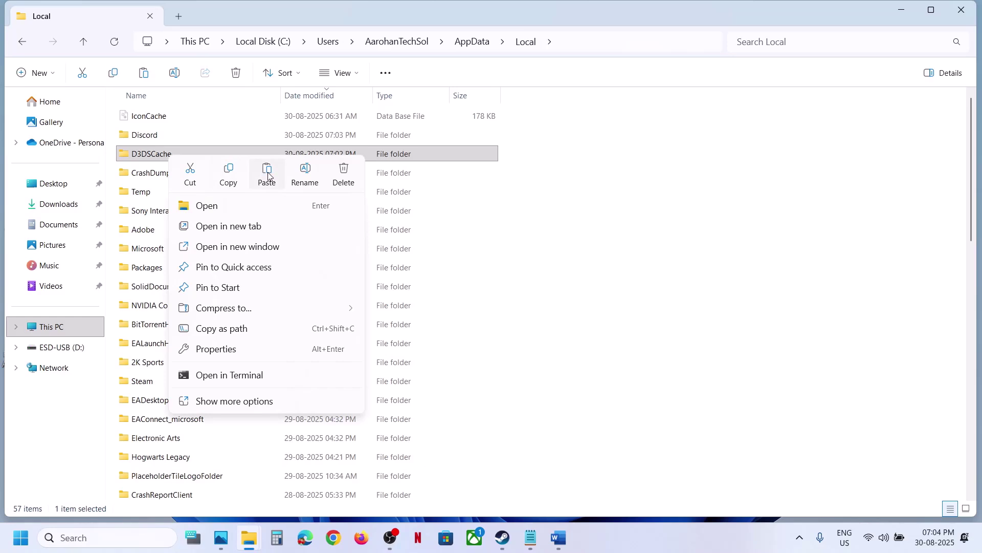
left_click(297, 174)
left_click(193, 155)
left_click(188, 156)
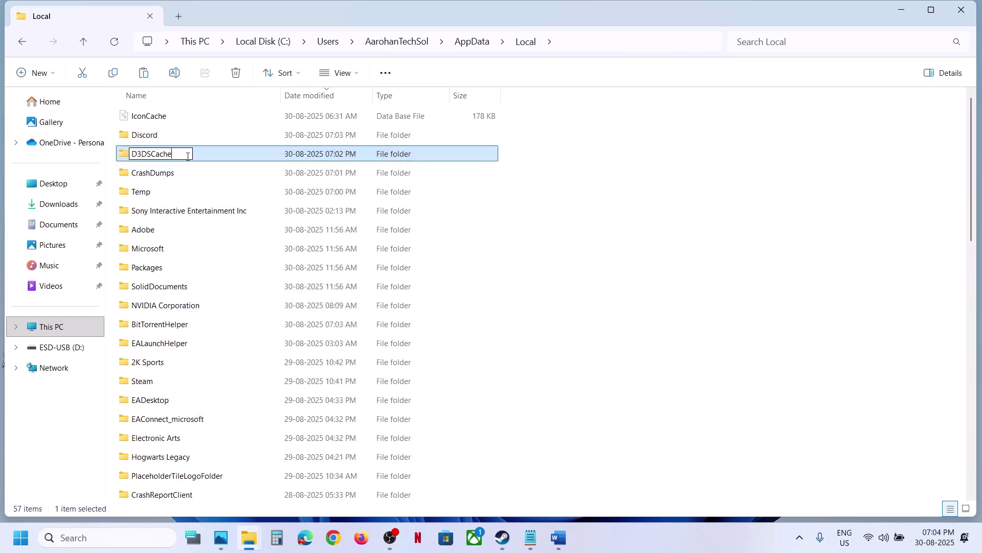
type(".old")
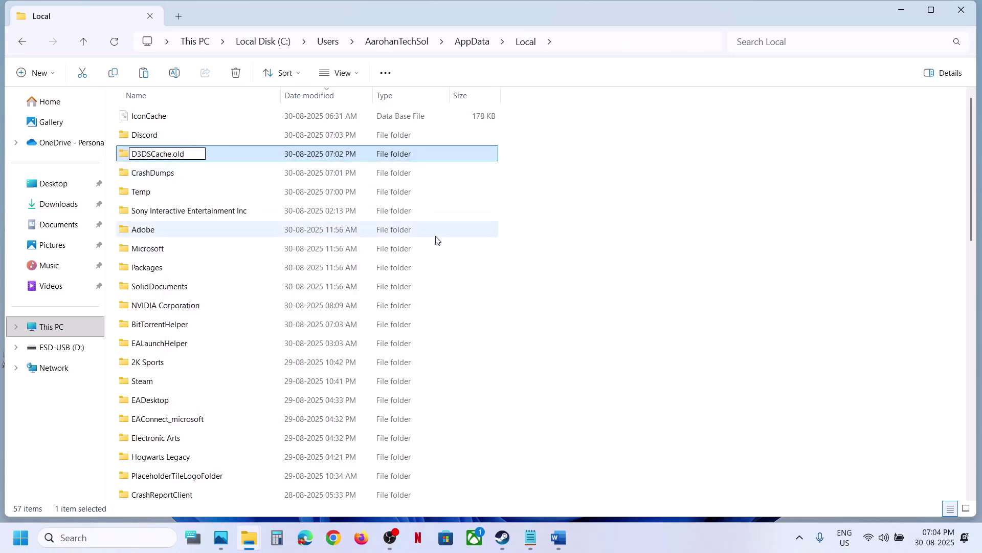
left_click(496, 323)
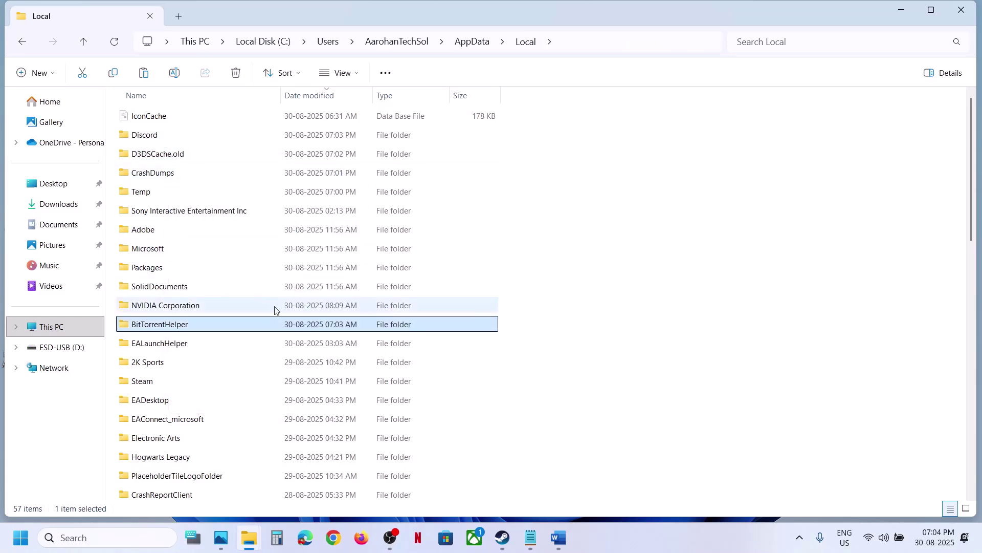
Browse from This PC to the Saved Games folder inside the user's profile folder on drive C
left_click(41, 329)
double_click(204, 136)
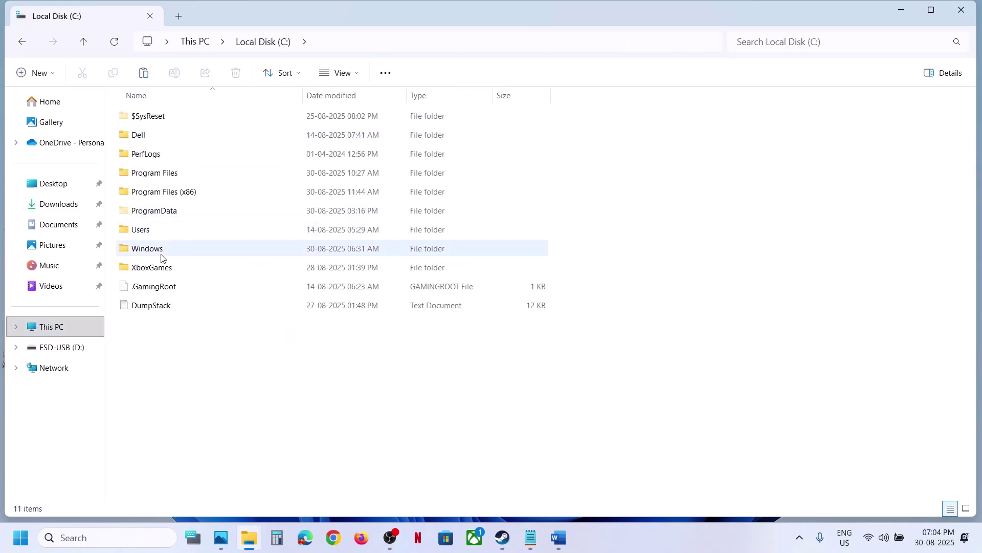
double_click(139, 230)
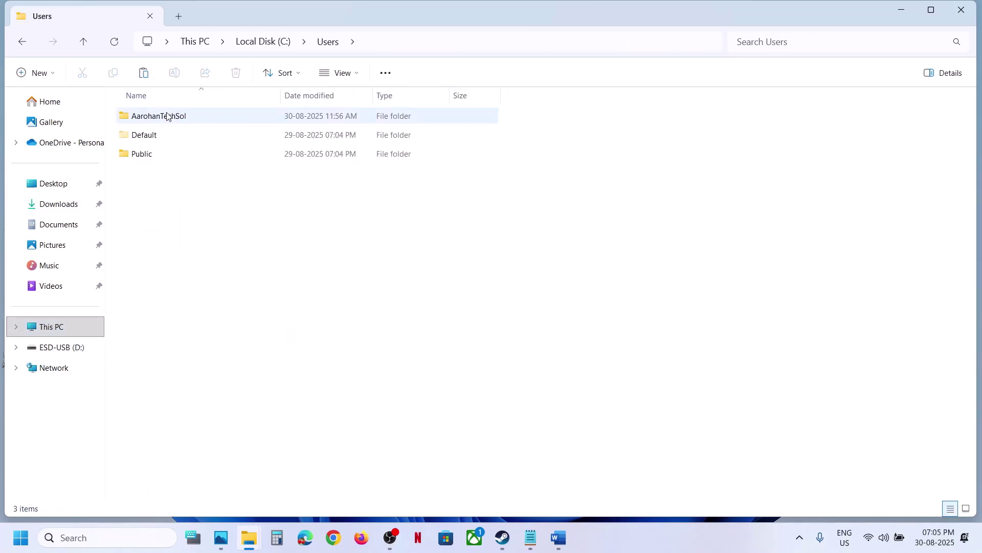
double_click(168, 117)
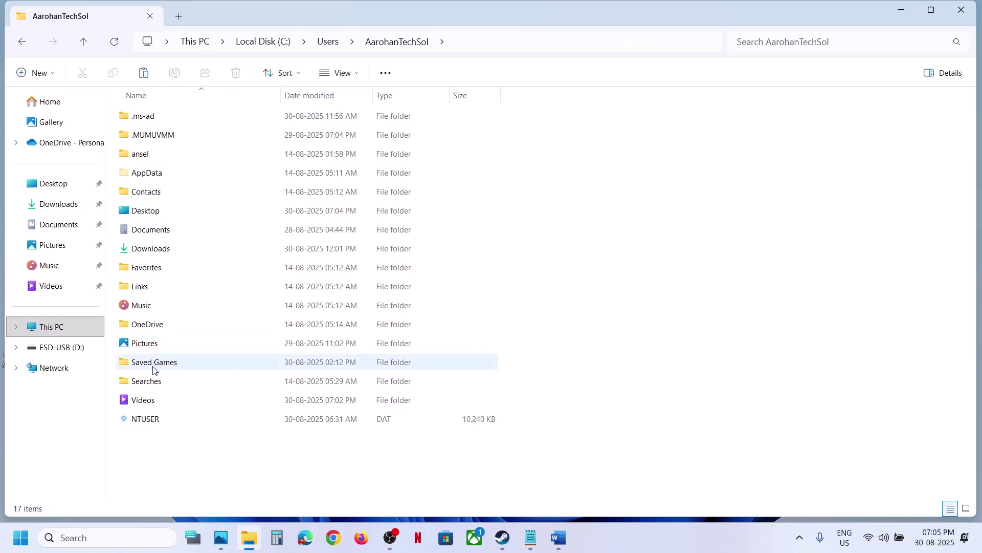
double_click(154, 367)
left_click(174, 116)
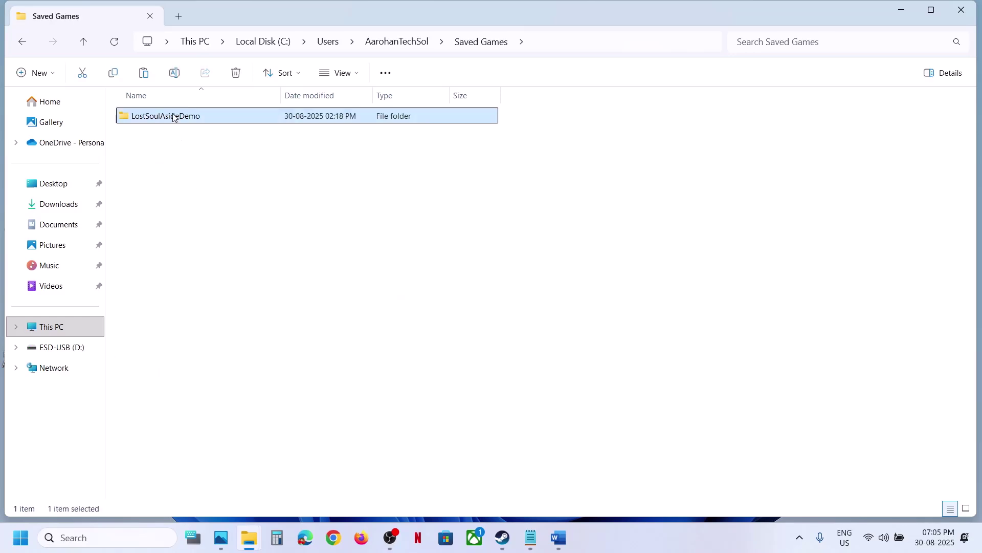
right_click(174, 117)
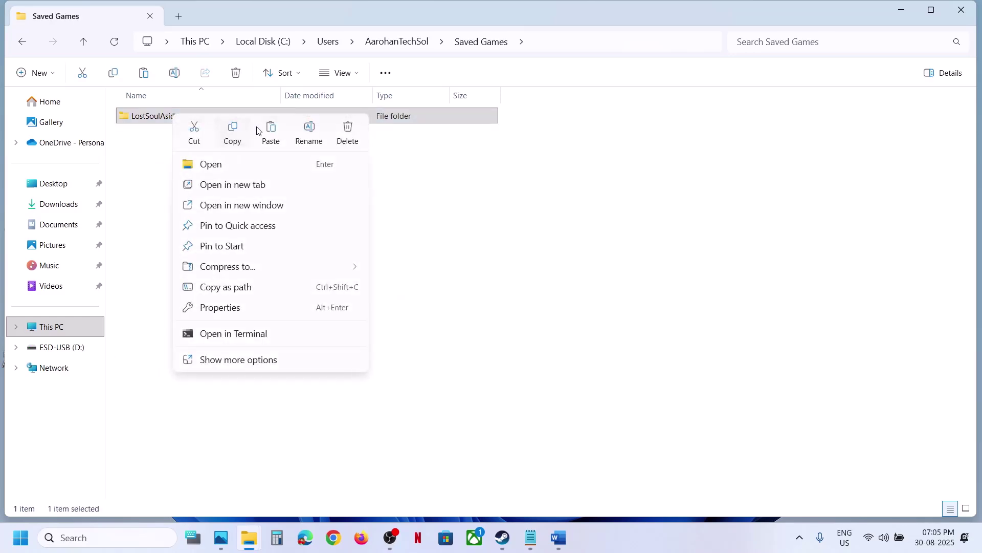
left_click(309, 134)
left_click(219, 126)
left_click(216, 121)
right_click(216, 122)
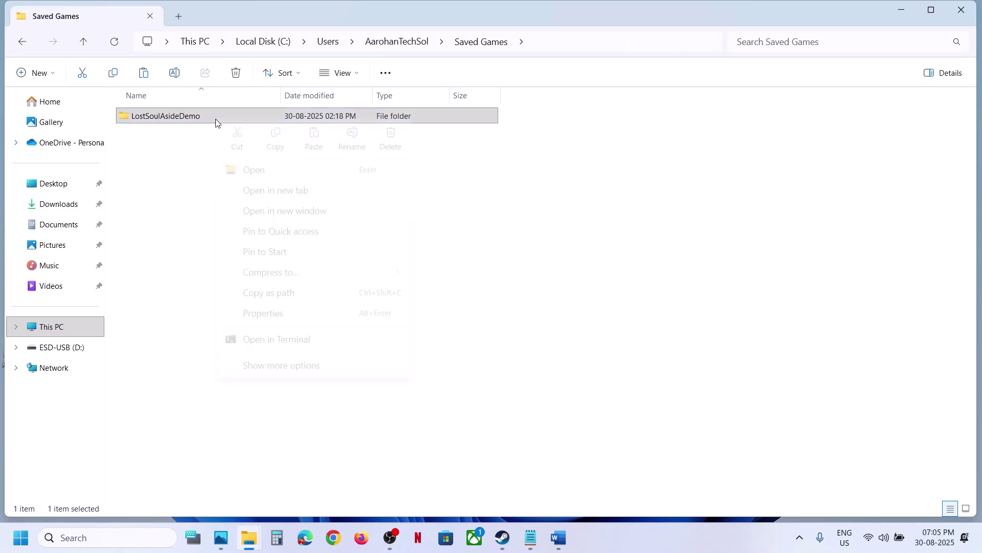
Back up the LostSoulAsideDemo folder by copying it to the desktop and placing the copy directly below the D3DSCache folder
right_click(193, 118)
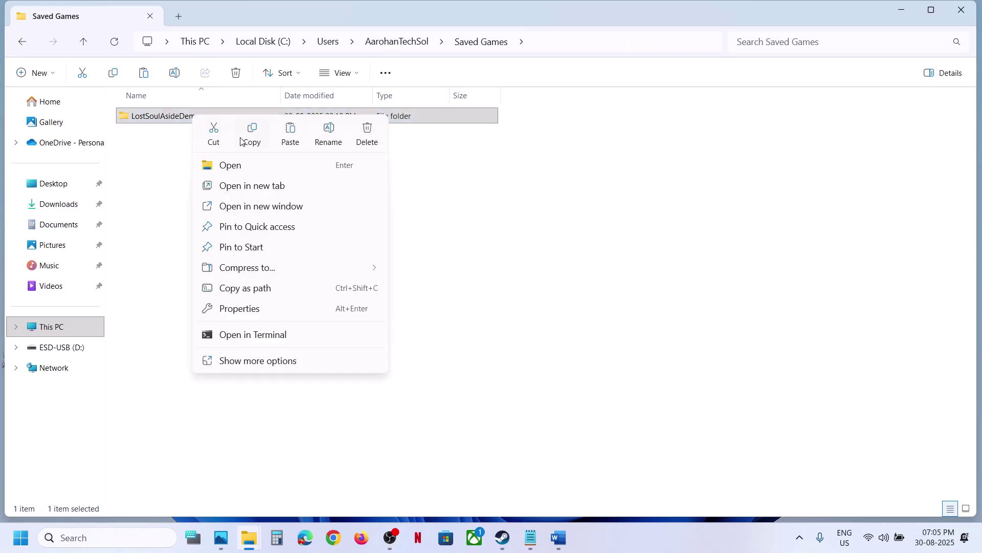
left_click(253, 129)
key("super+d")
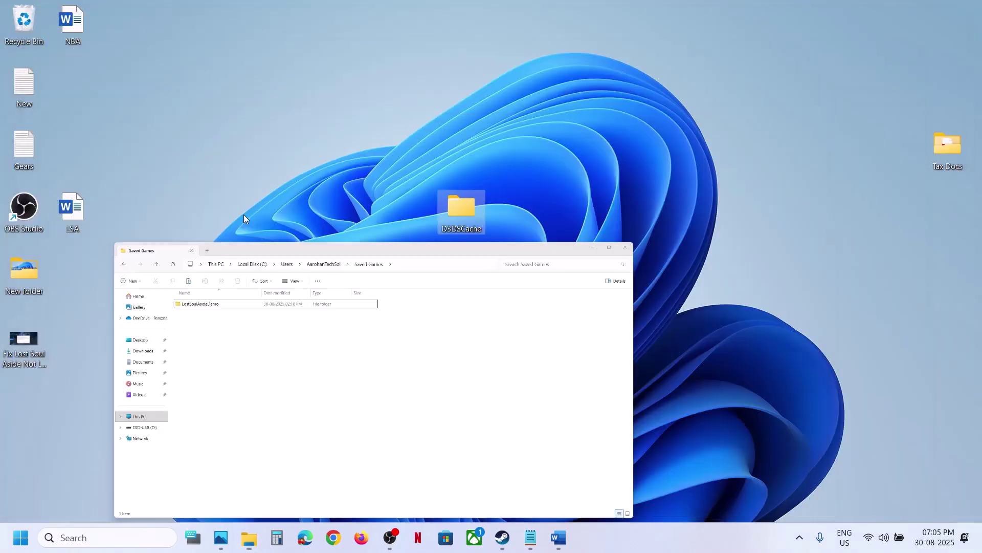
key("ctrl+v")
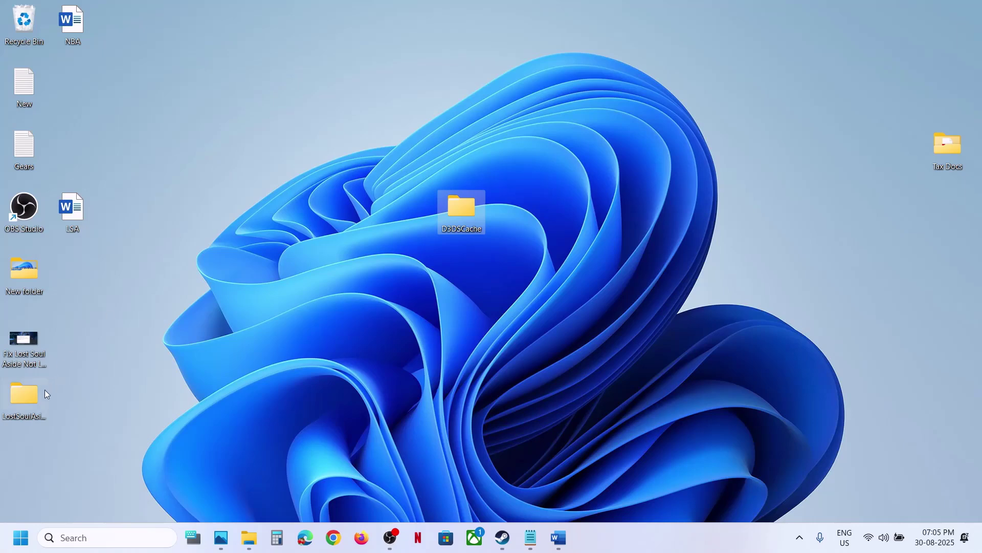
left_click_drag(35, 402, 456, 273)
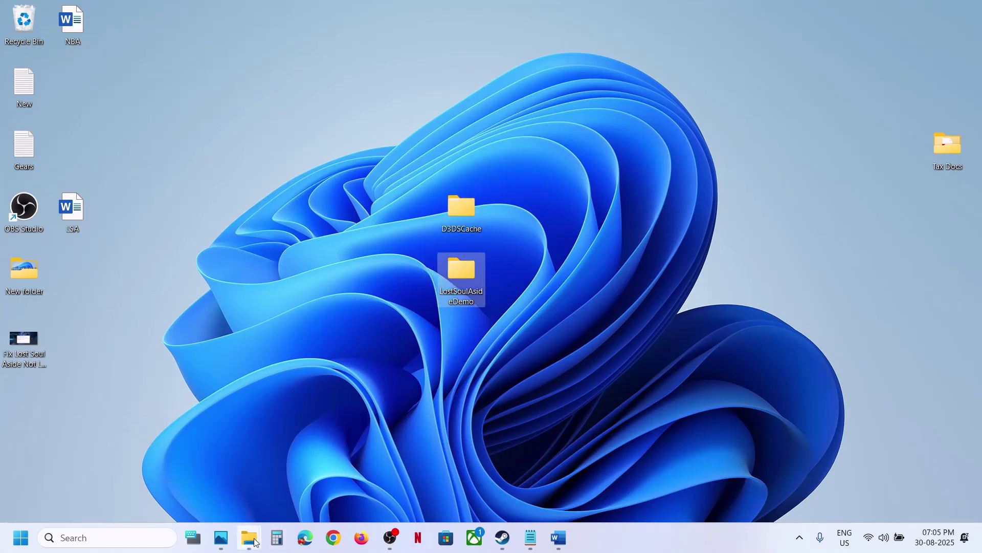
Return to the Saved Games window and rename the original LostSoulAsideDemo folder to LostSoulAsideDemo.old
mouse_move(256, 542)
left_click(367, 491)
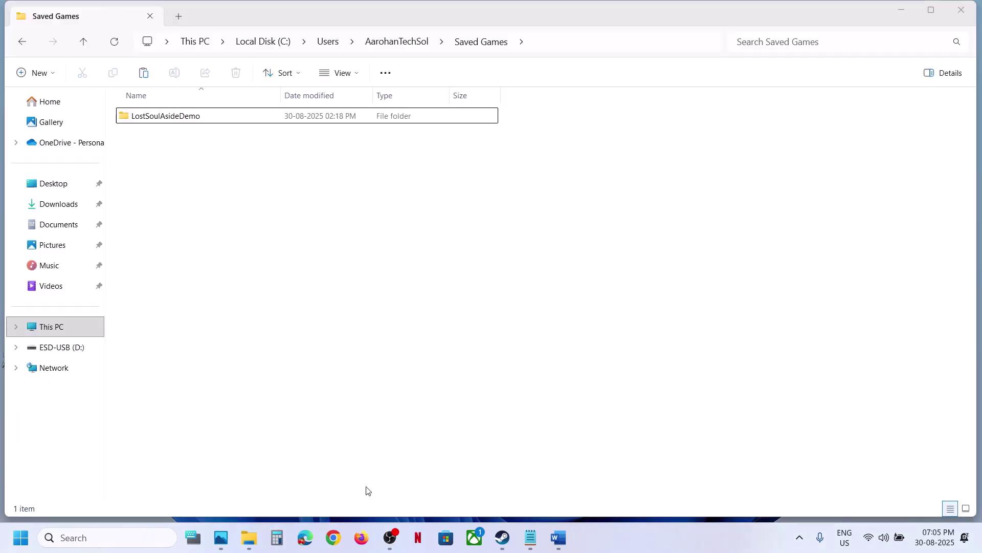
right_click(222, 118)
right_click(176, 115)
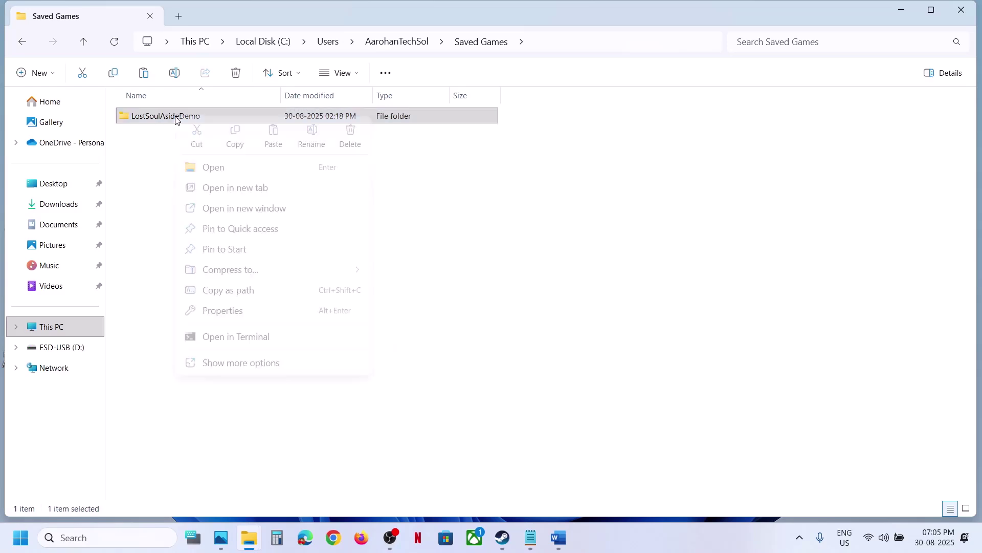
left_click(313, 136)
left_click(217, 117)
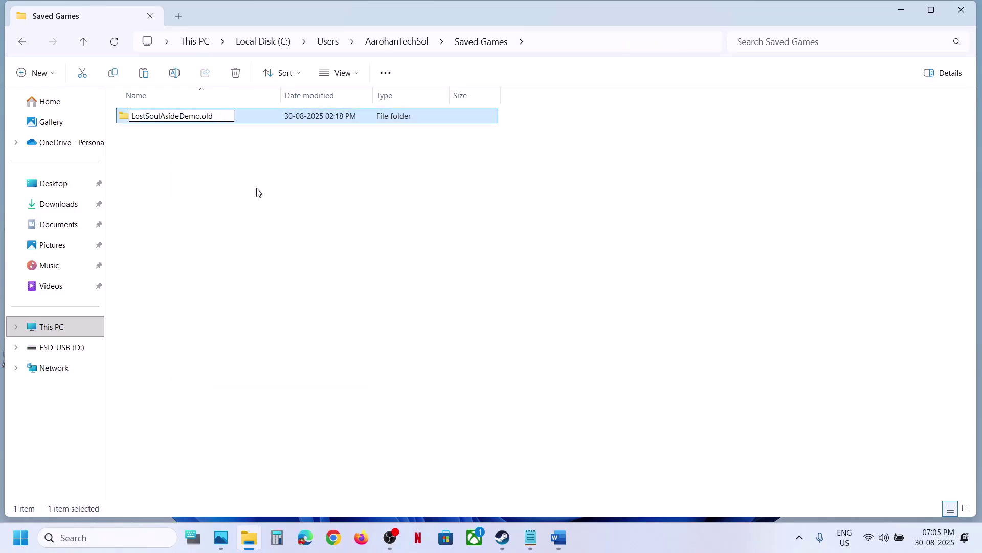
type(".old")
key("Return")
left_click(470, 419)
Switch to the LSA Word document and highlight the Step 3 instruction to run the game from the game installation folder
left_click(501, 539)
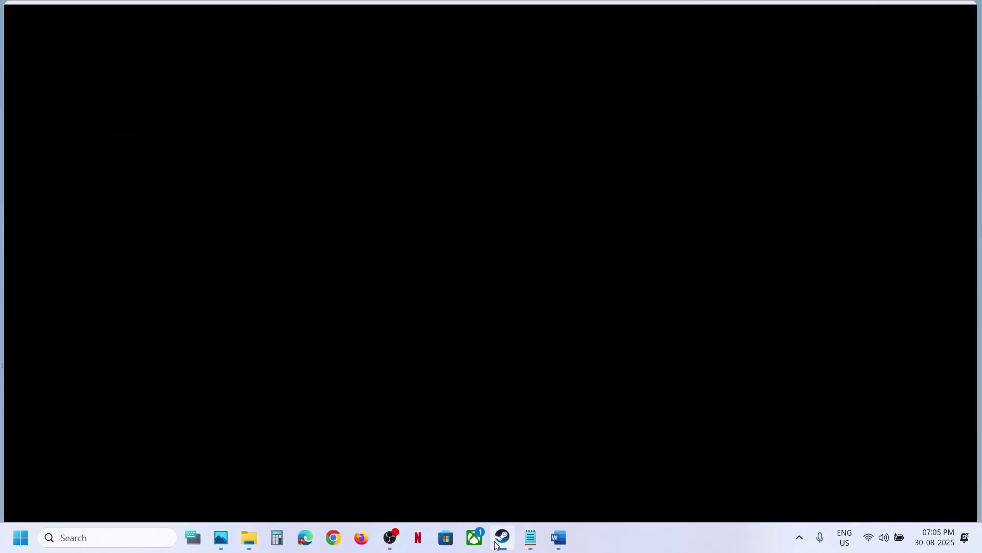
left_click(559, 538)
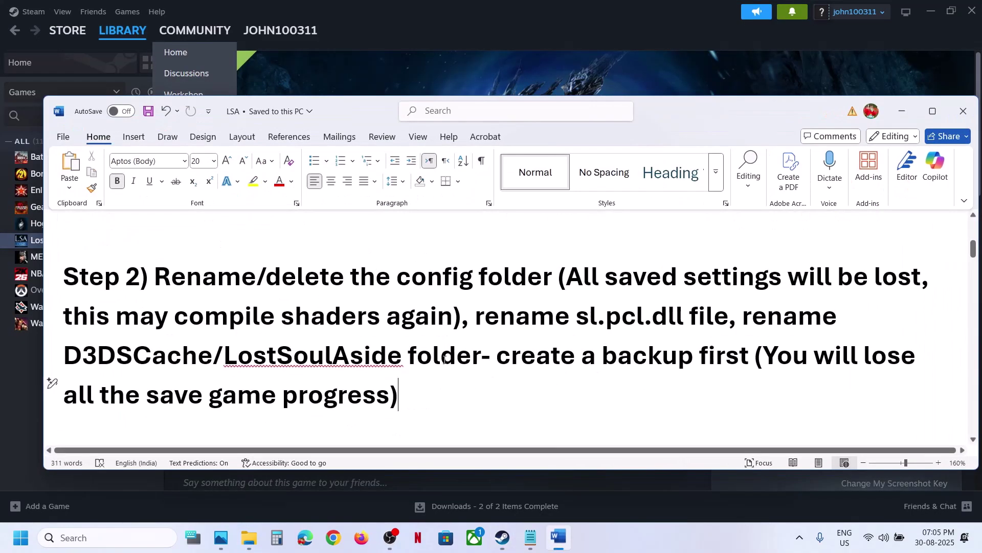
scroll(407, 379, "down", 4)
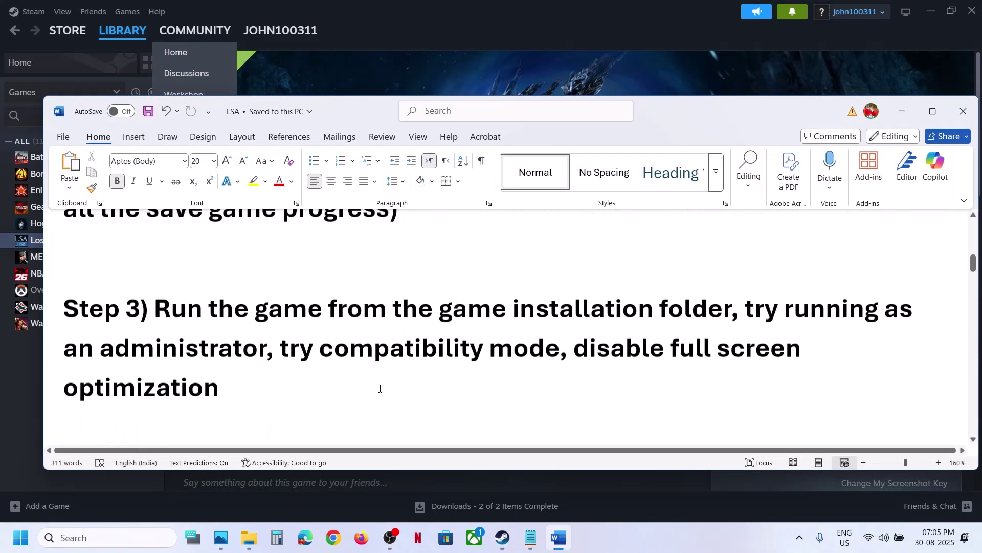
left_click_drag(187, 306, 732, 305)
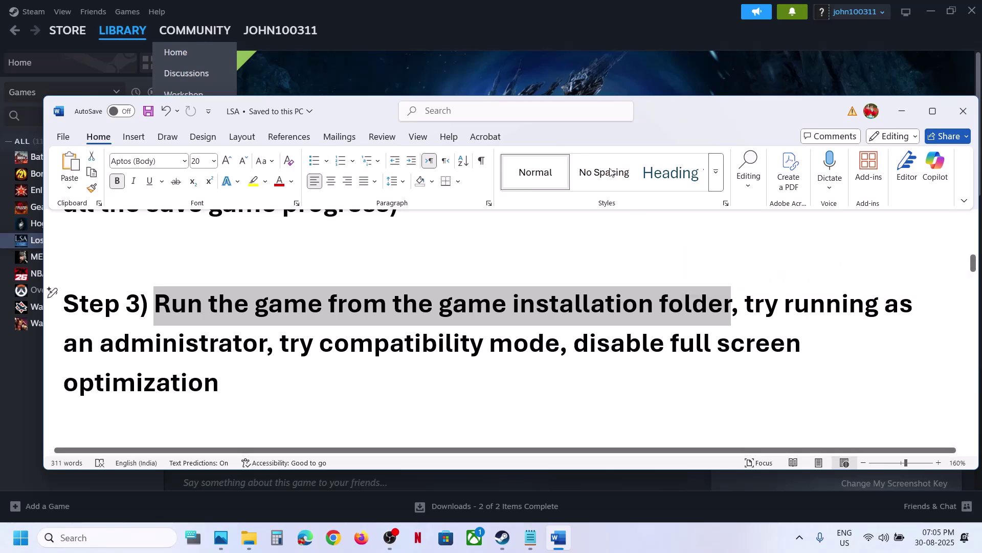
Switch to Steam and open the local installation folder of Lost Soul Aside Demo
left_click(499, 72)
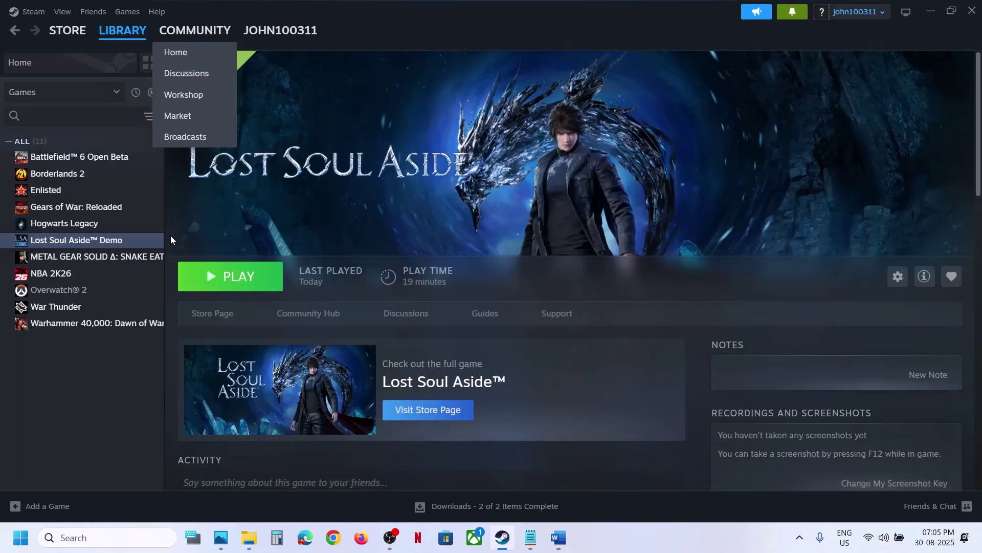
right_click(107, 243)
mouse_move(146, 319)
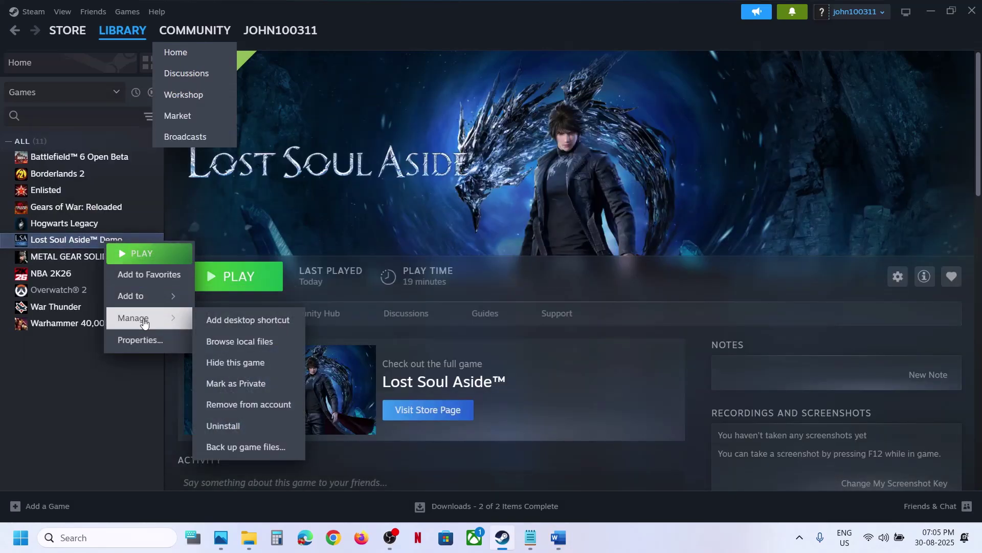
left_click(238, 342)
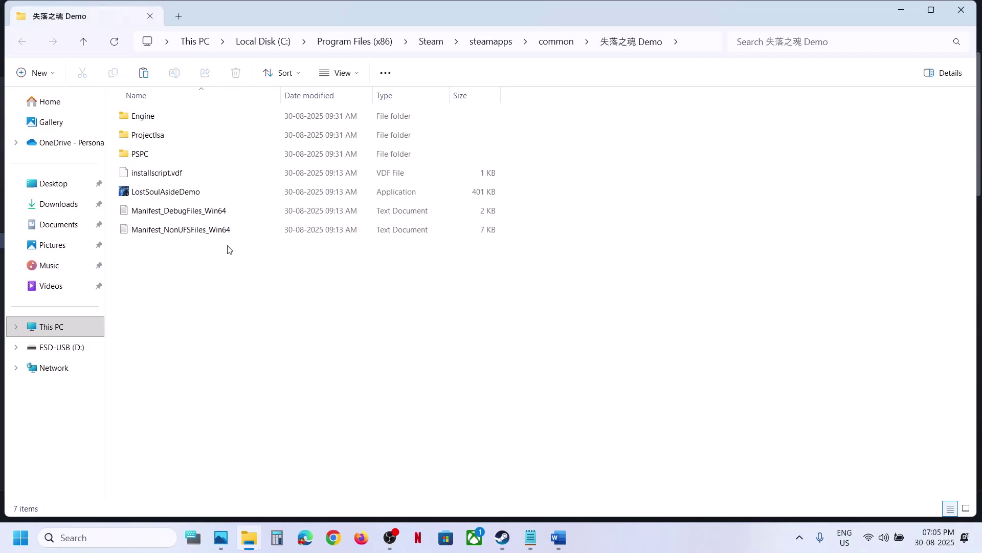
Browse from the game's installation folder to Projectlsa\Binaries\Win64
left_click(156, 190)
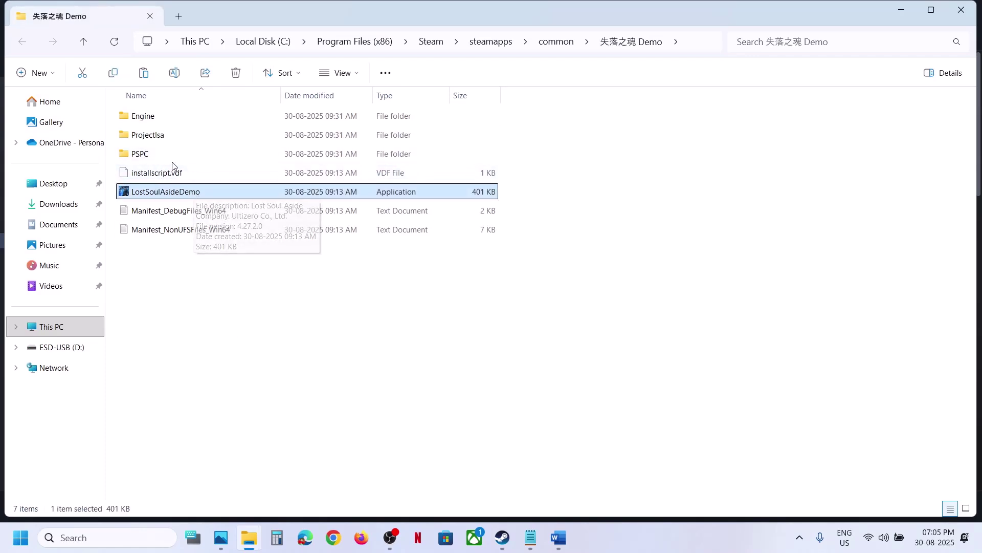
left_click(153, 140)
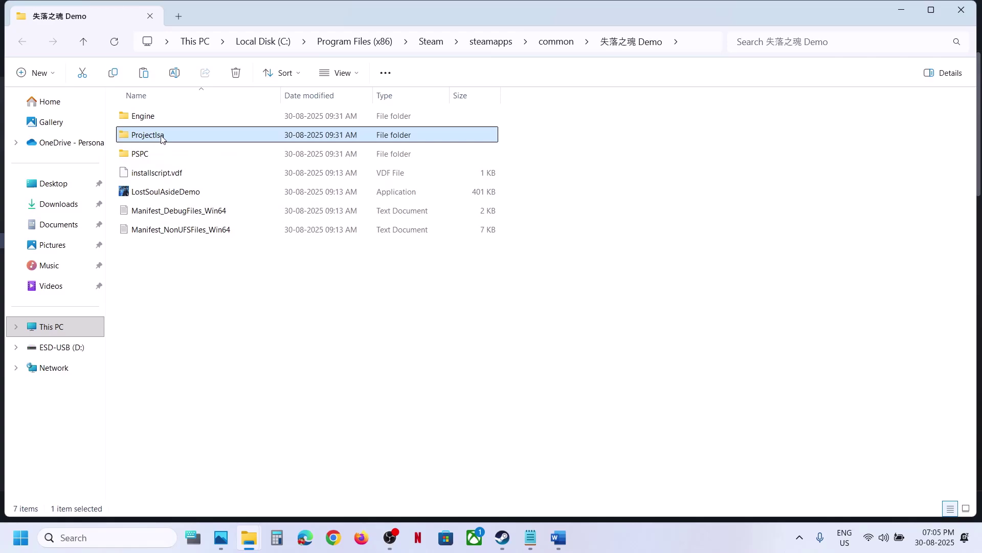
double_click(161, 139)
double_click(148, 117)
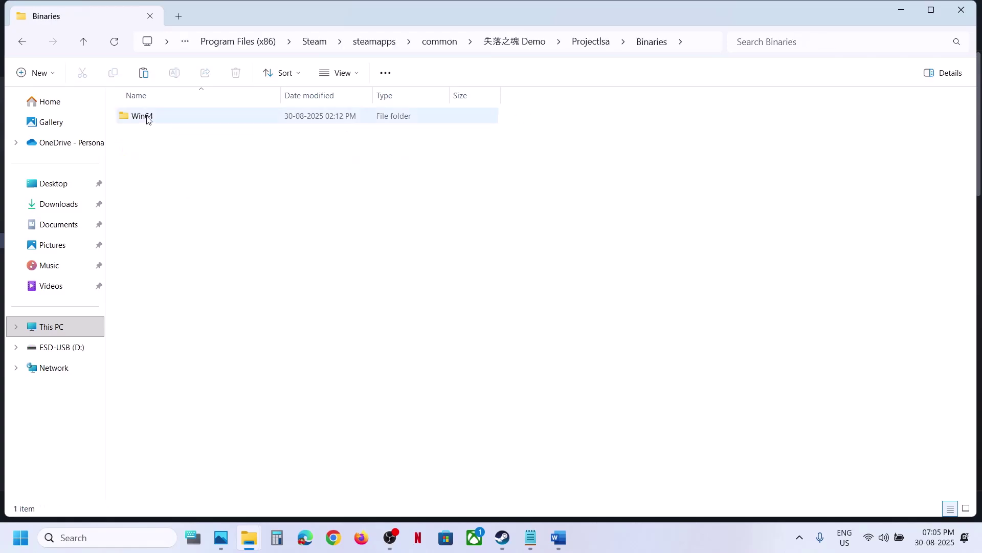
double_click(147, 118)
Set the ProjectlsaSteam-Win64-Shipping application to run as an administrator in its compatibility properties and apply the change
left_click(175, 194)
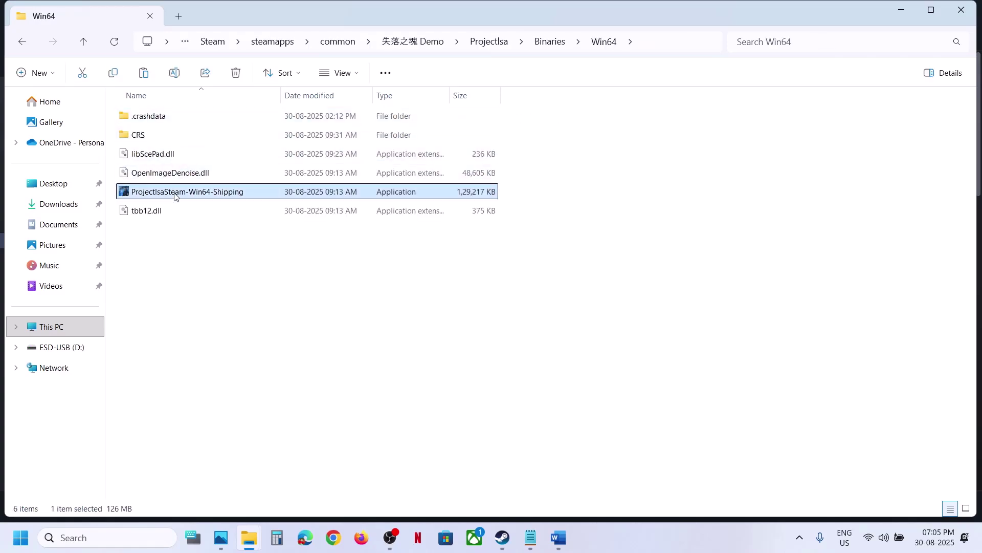
right_click(174, 195)
left_click(147, 198)
right_click(189, 197)
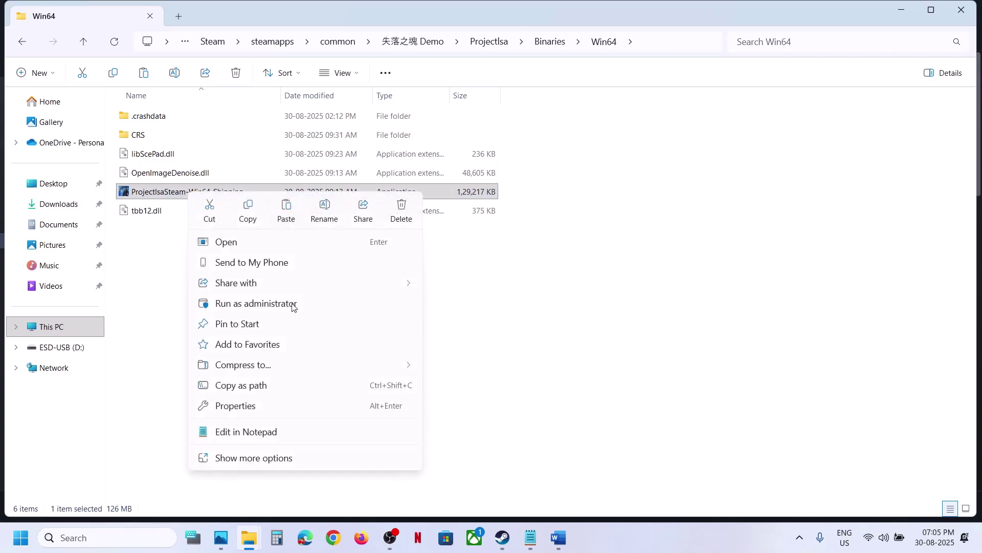
left_click(264, 405)
left_click(303, 201)
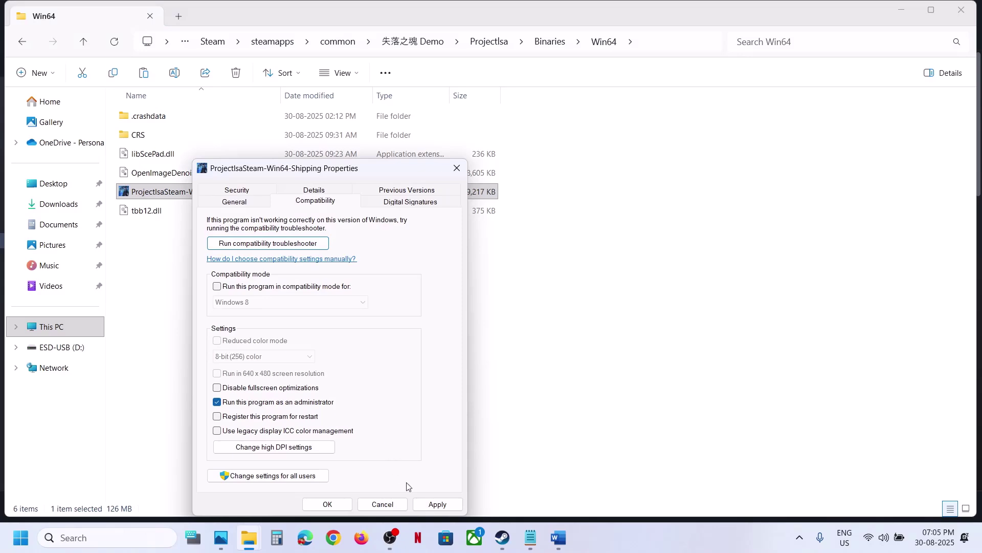
left_click(437, 504)
left_click(327, 504)
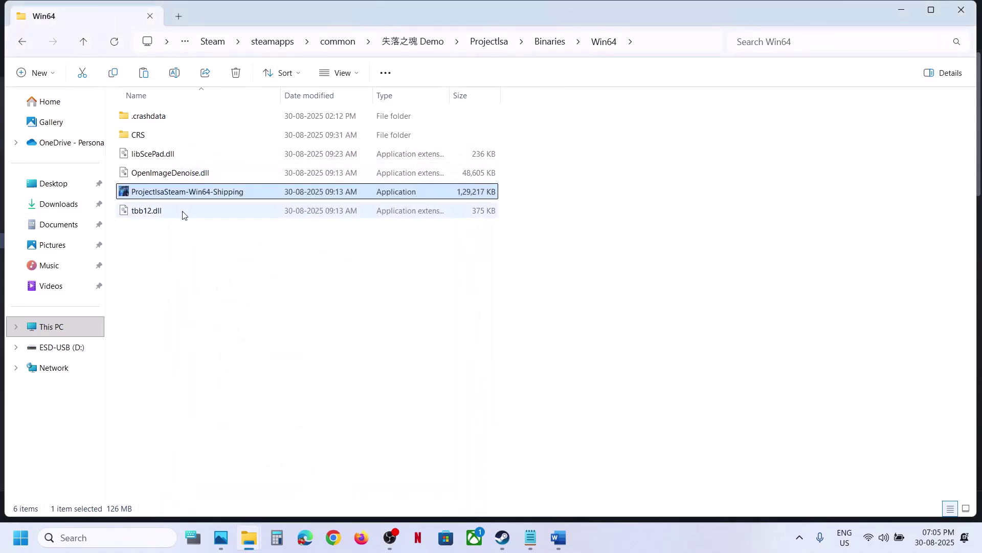
Set ProjectlsaSteam-Win64-Shipping to run in Windows 7 compatibility mode with fullscreen optimizations disabled, applying the changes
right_click(172, 194)
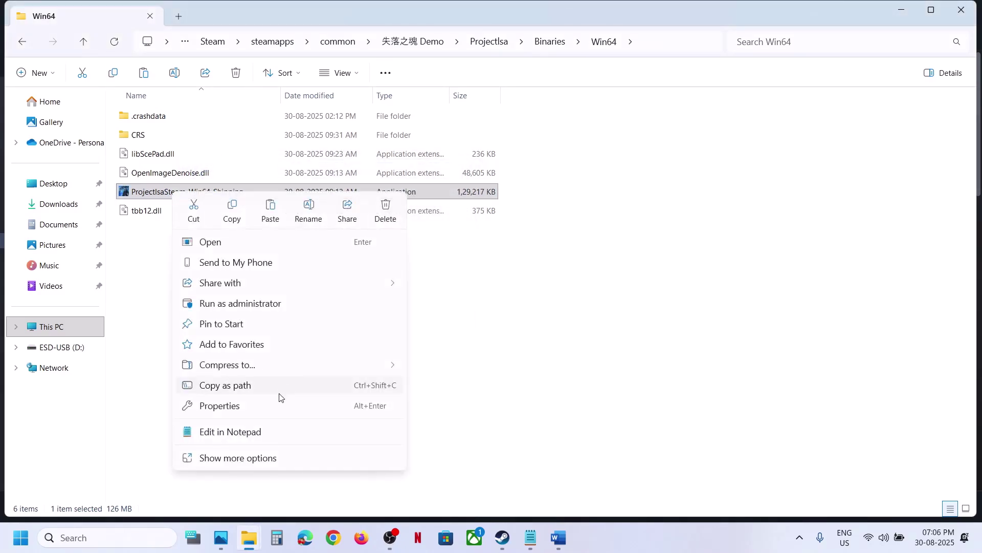
left_click(242, 406)
left_click(304, 205)
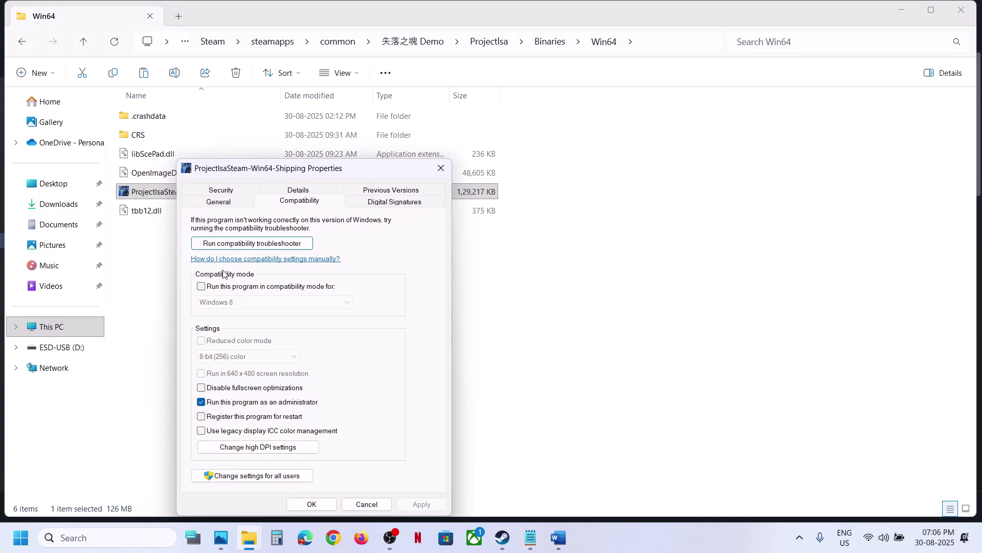
left_click(203, 287)
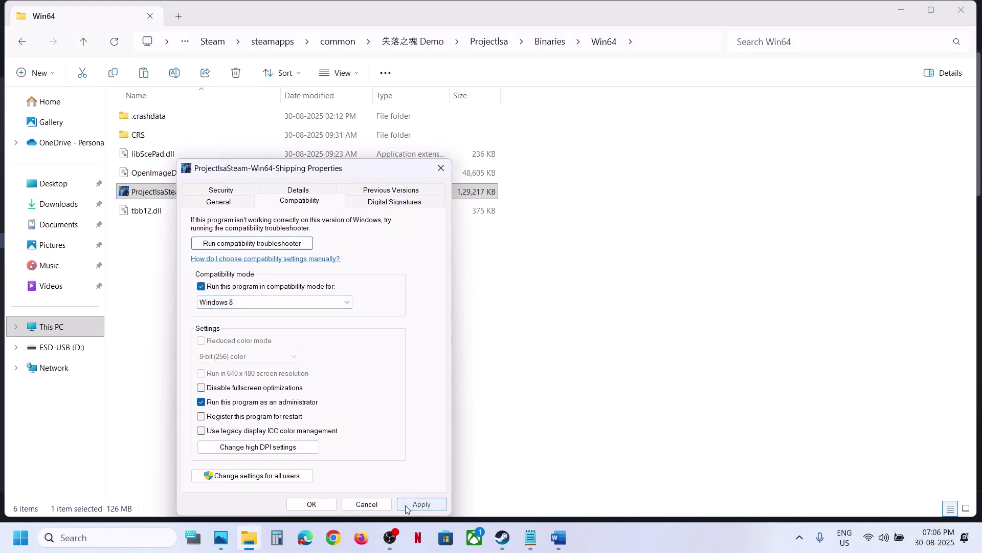
left_click(259, 304)
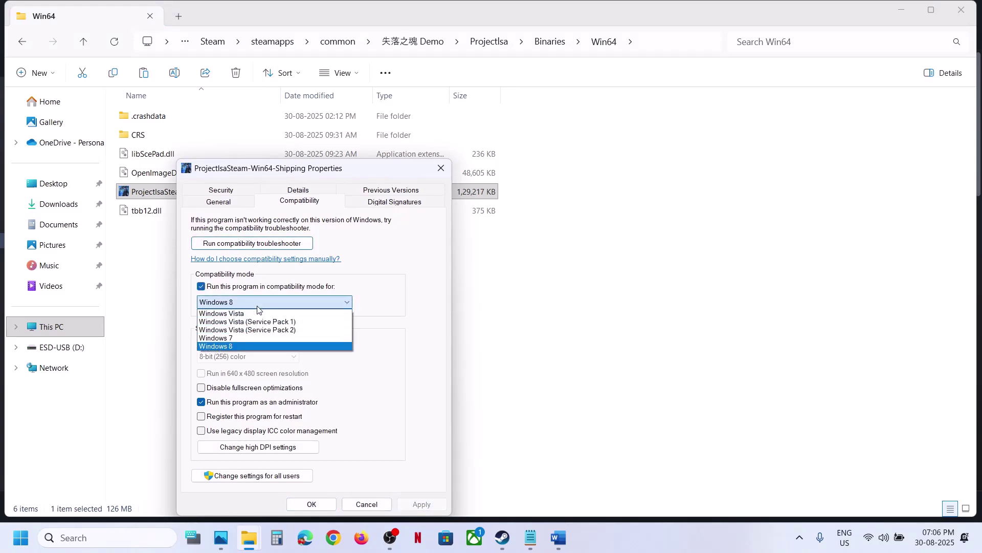
left_click(237, 339)
left_click(412, 505)
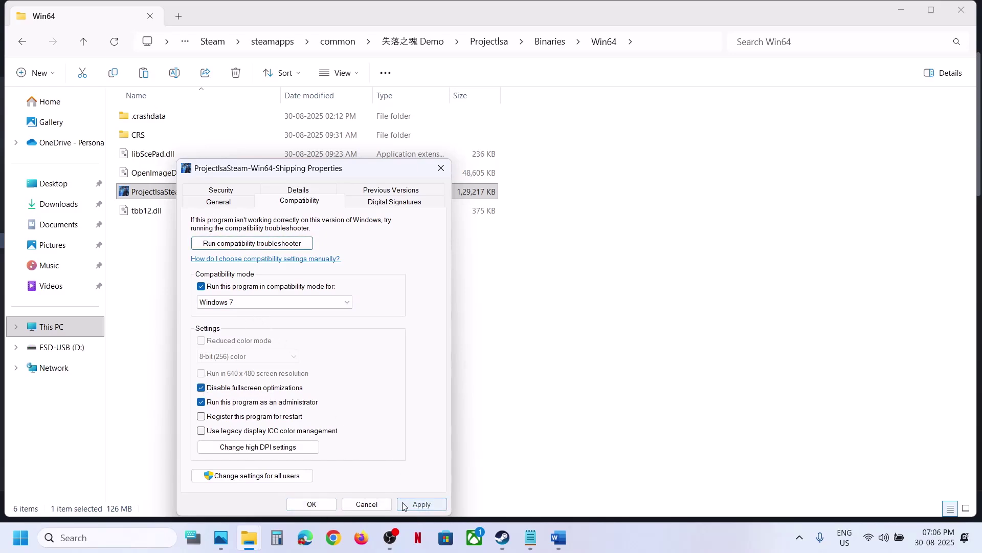
left_click(311, 504)
Turn off compatibility mode, disabled fullscreen optimizations and running as administrator for ProjectlsaSteam-Win64-Shipping, and confirm
right_click(209, 196)
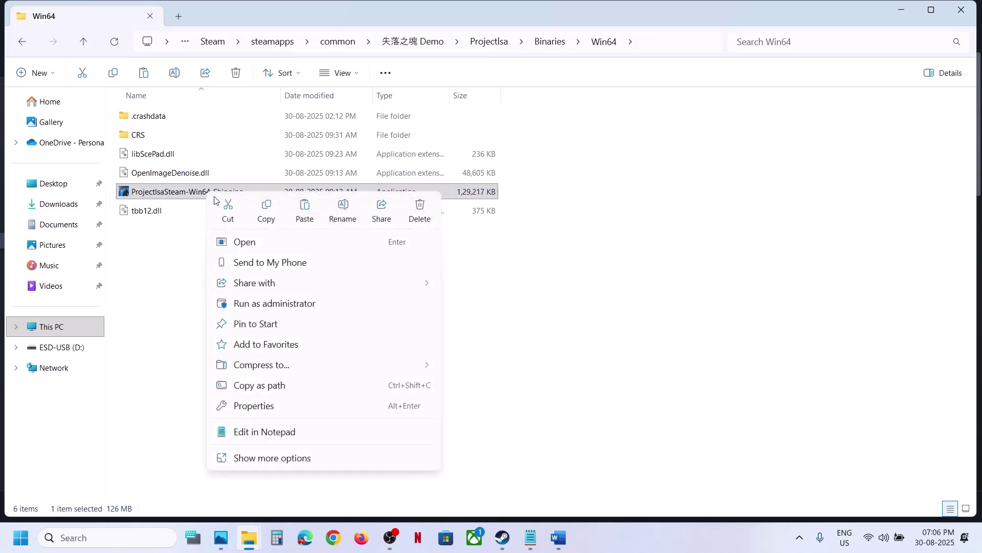
left_click(253, 406)
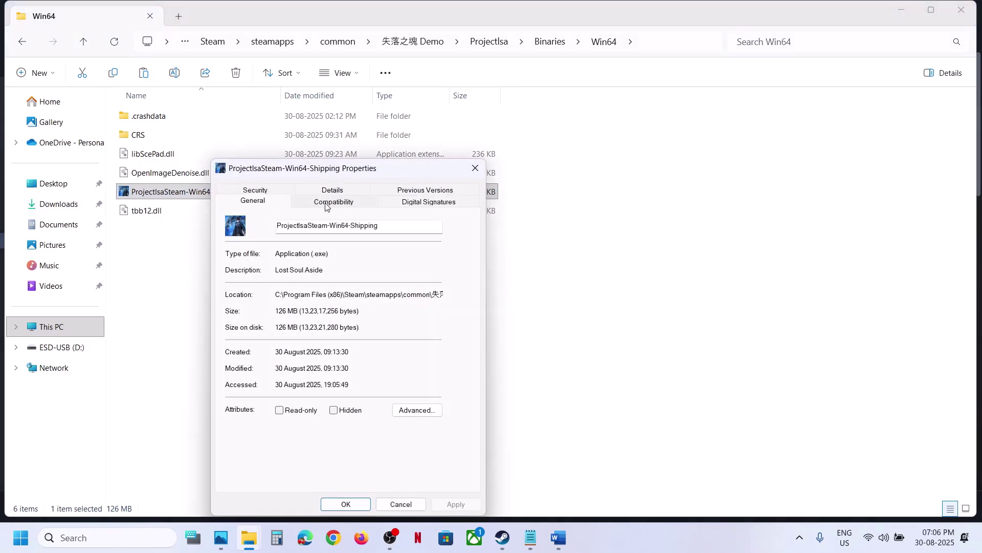
left_click(327, 203)
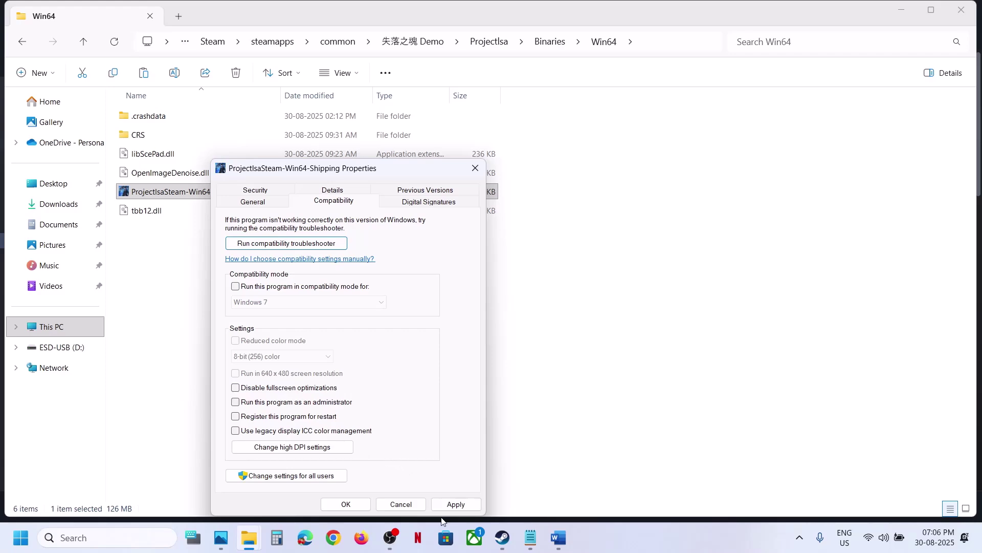
left_click(346, 504)
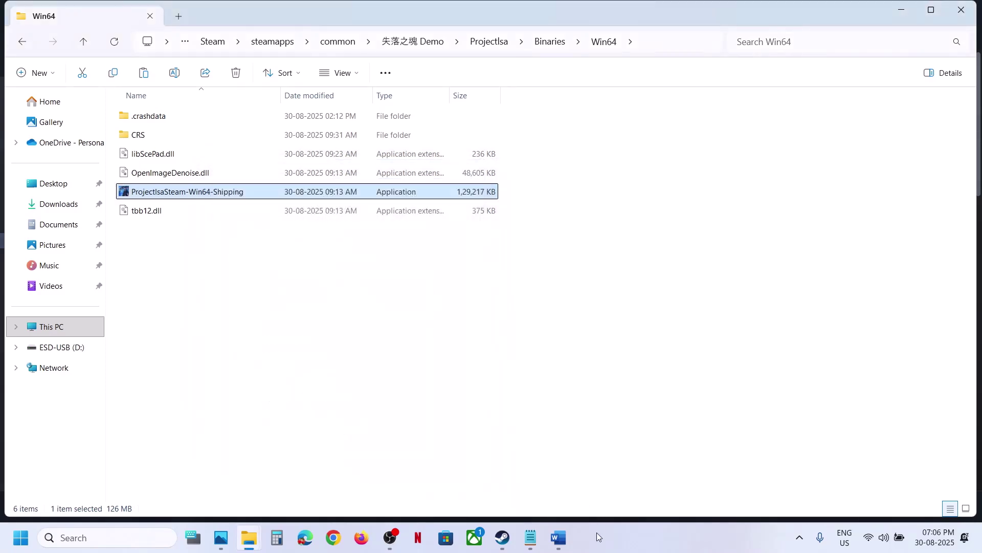
Switch to the LSA Word document and highlight the Step 4 instruction about allowing the game exe in third-party antivirus programs
left_click(564, 551)
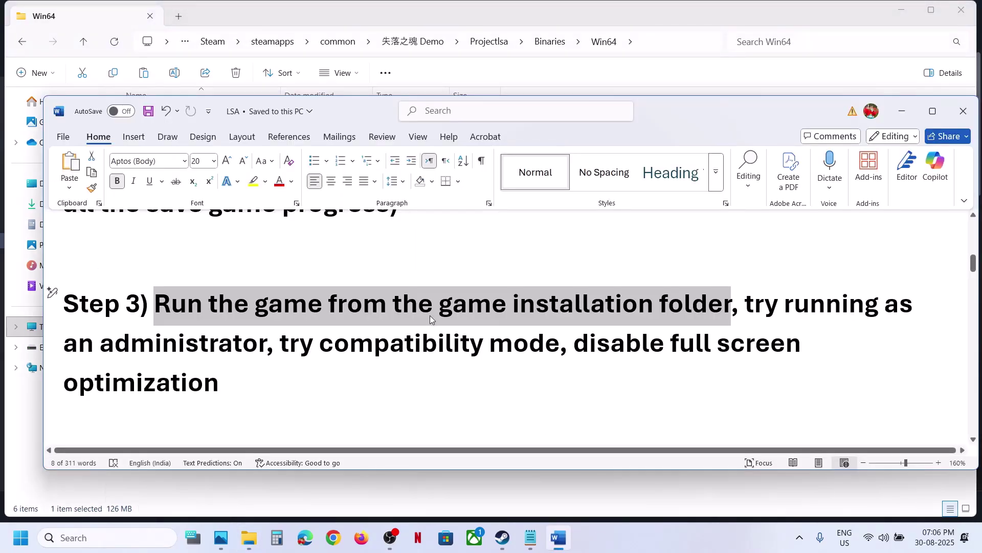
scroll(431, 319, "down", 5)
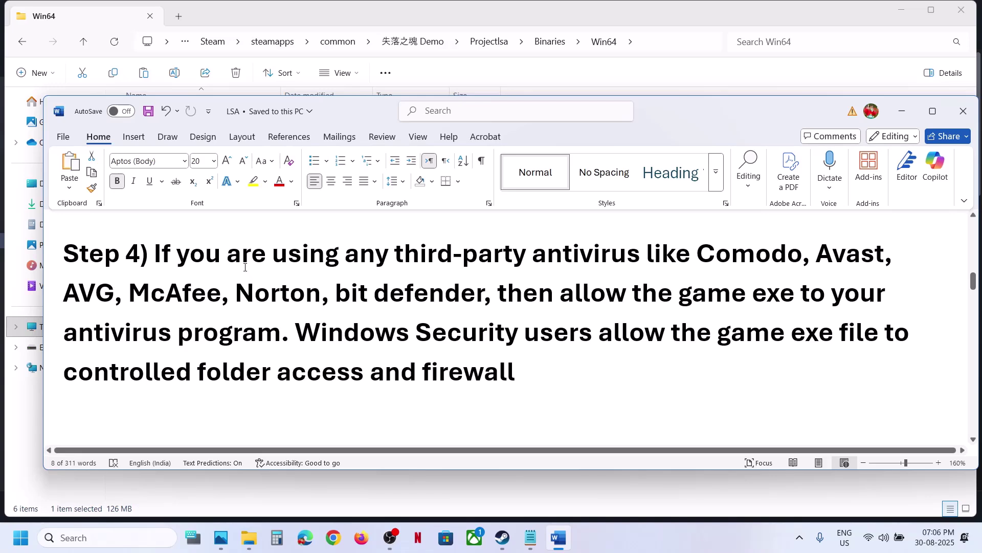
left_click_drag(246, 266, 303, 327)
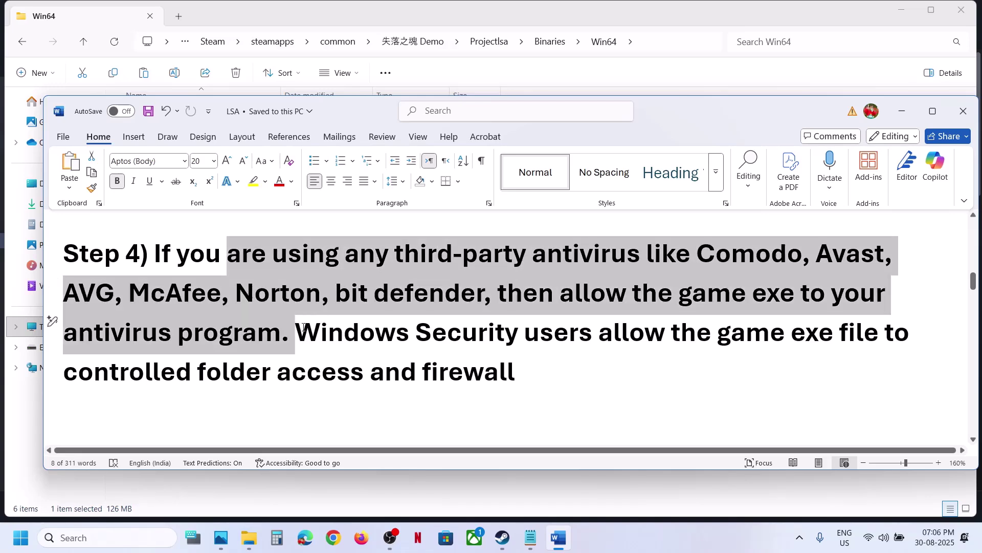
left_click(298, 335)
left_click_drag(522, 288, 273, 340)
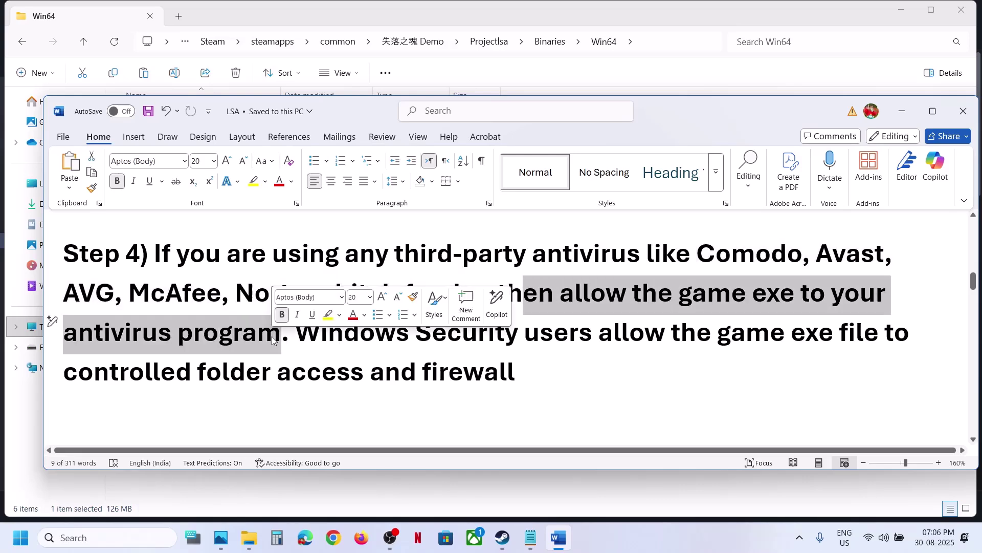
left_click(320, 331)
Open Windows Settings and go through Privacy & security to the Virus & threat protection page of Windows Security
key("super+i")
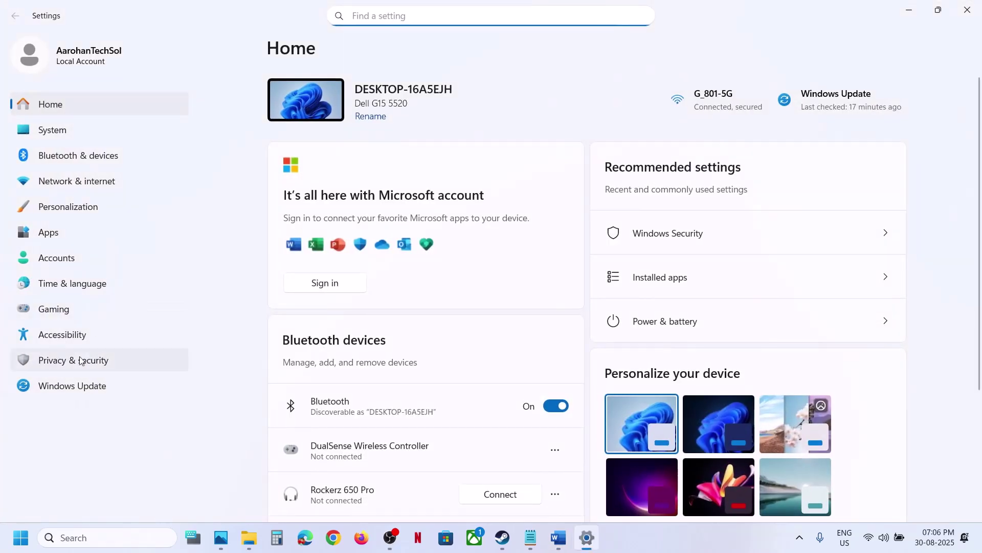
left_click(67, 388)
left_click(60, 364)
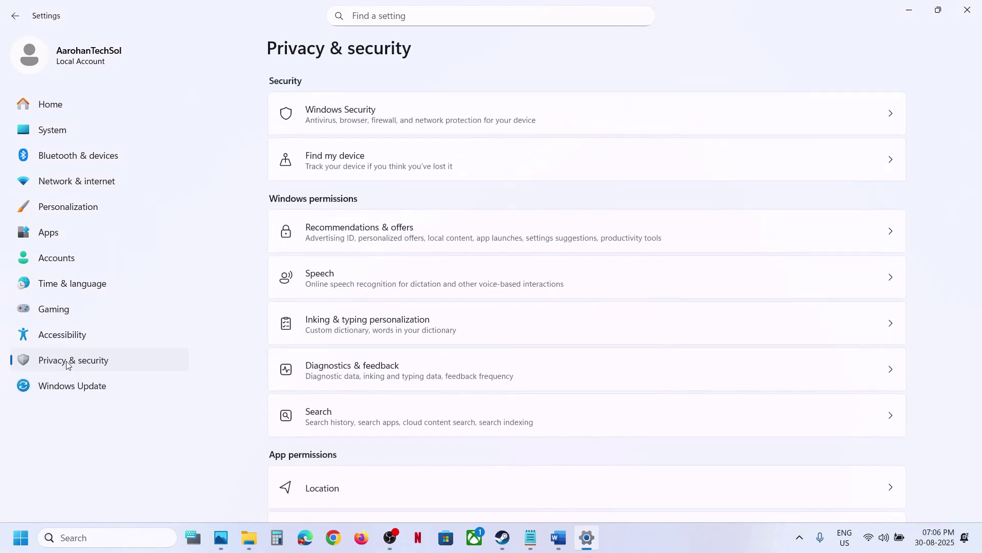
left_click(393, 121)
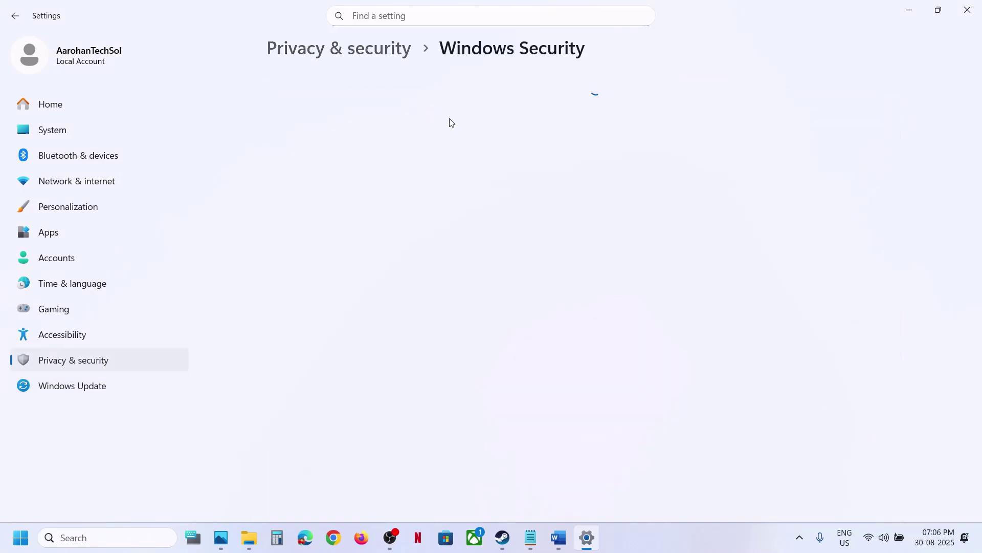
left_click(356, 182)
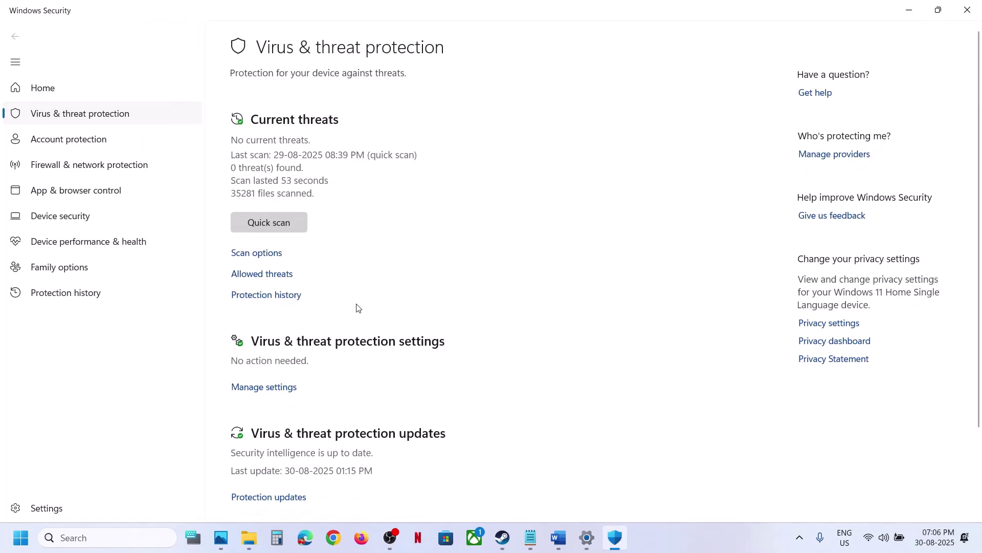
Open the ransomware protection page for allowing apps through Controlled folder access and approve the administrator request
scroll(340, 369, "down", 3)
left_click(287, 478)
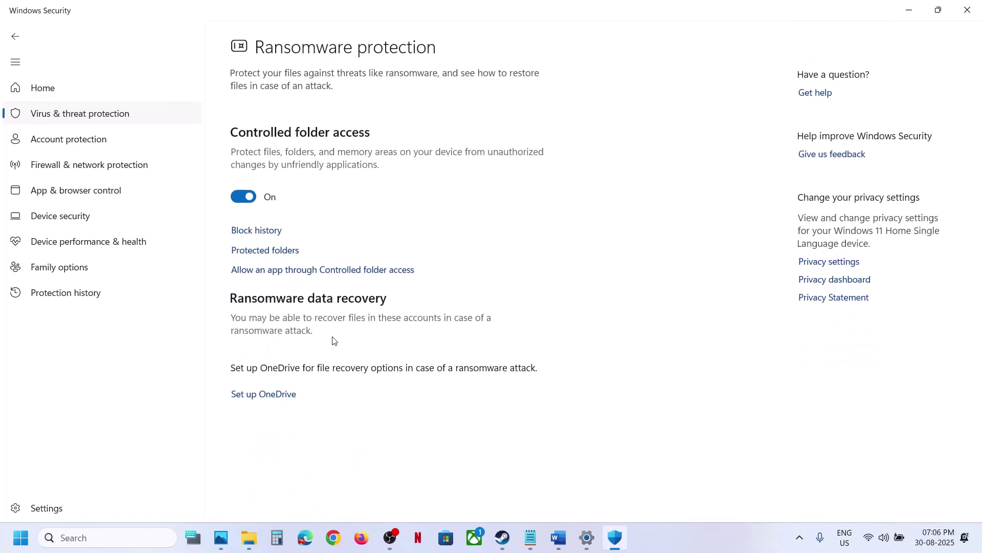
left_click(297, 270)
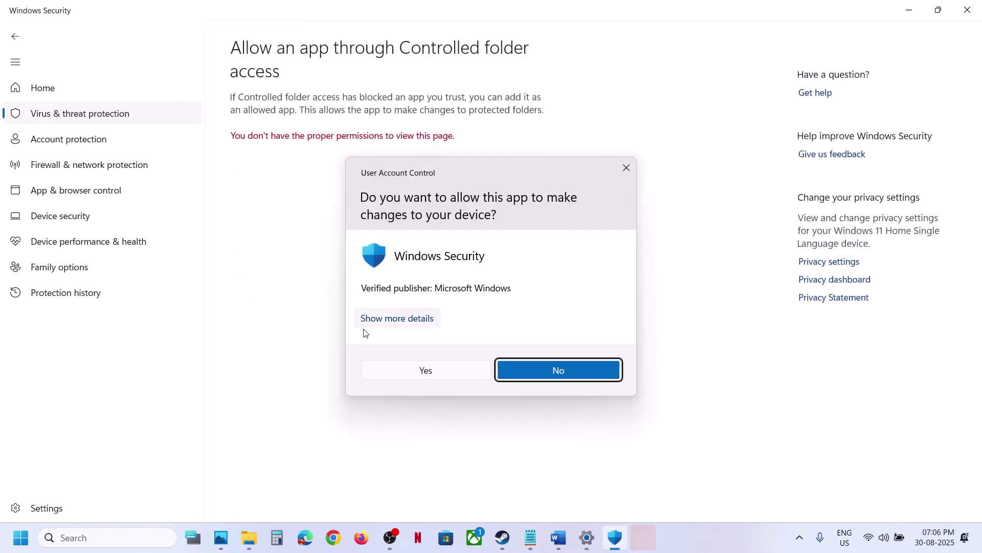
left_click(386, 376)
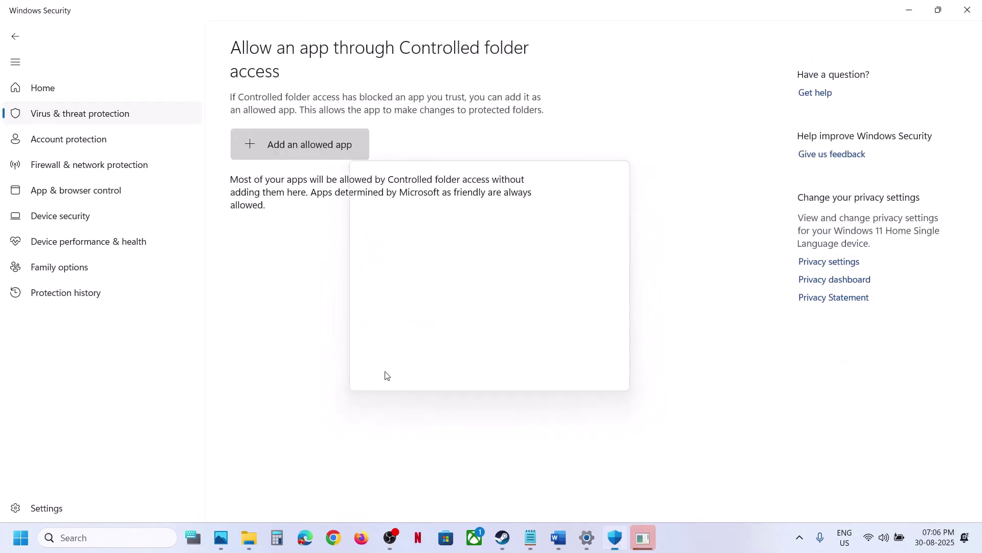
Add LostSoulAsideDemo from steamapps\common\失落之魂 Demo as an allowed app for Controlled folder access
left_click(294, 141)
left_click(296, 196)
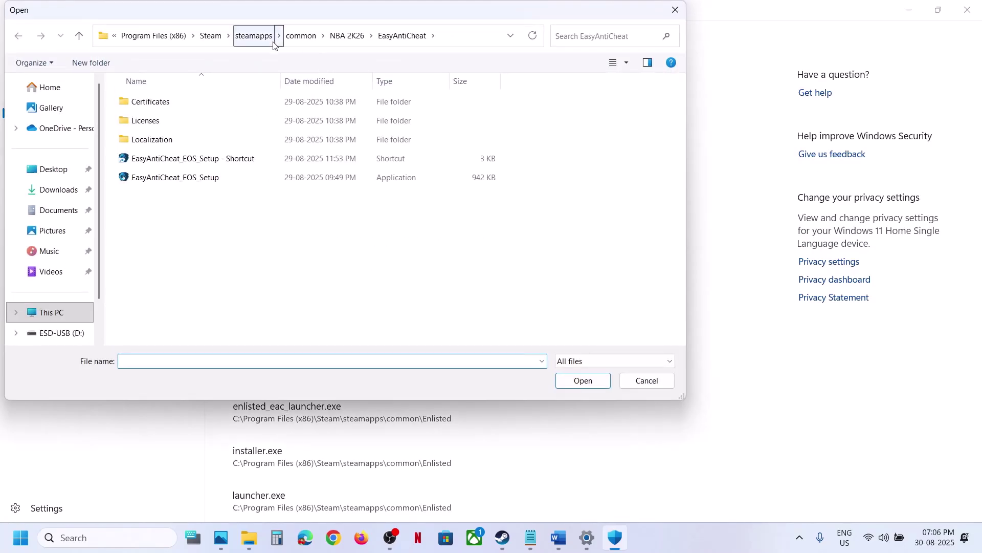
left_click(301, 35)
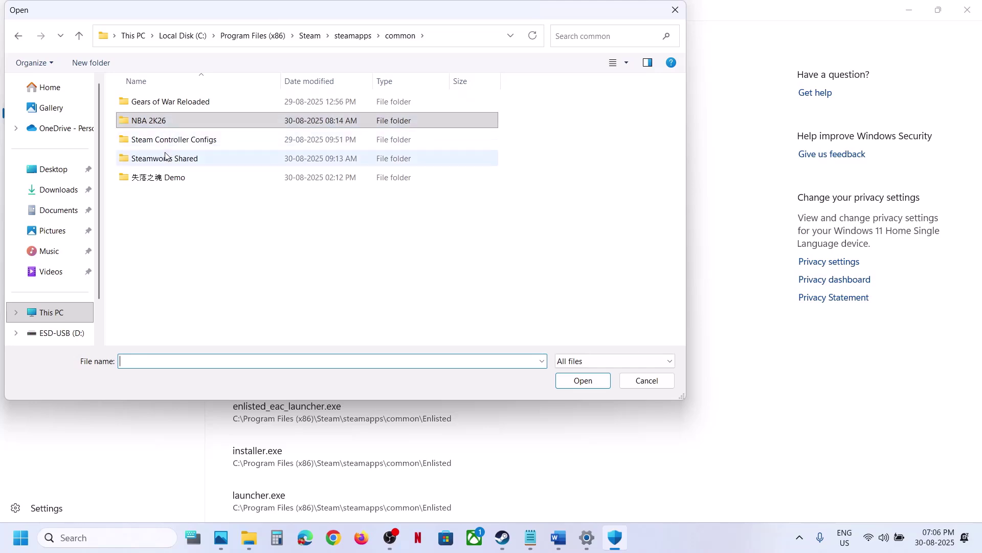
double_click(170, 174)
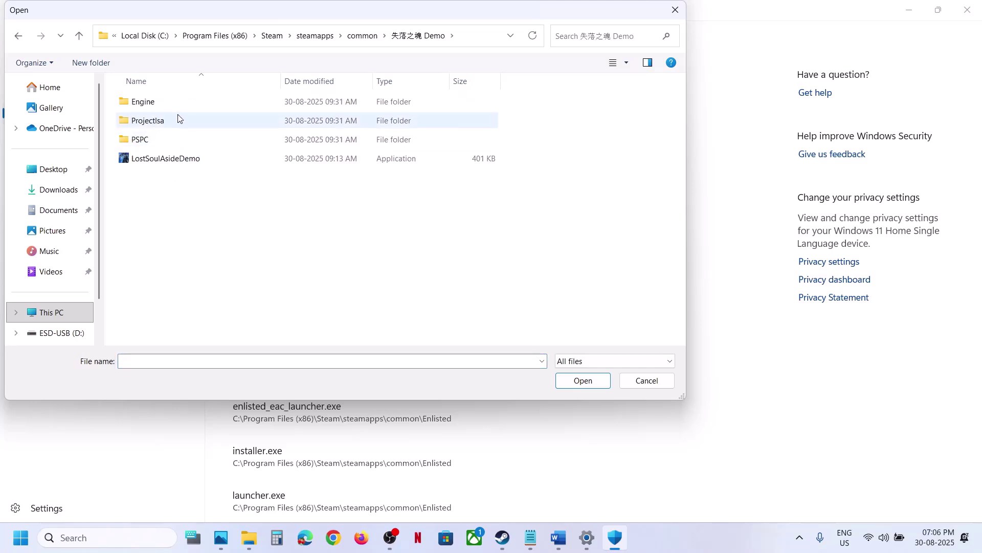
left_click(163, 159)
left_click(567, 379)
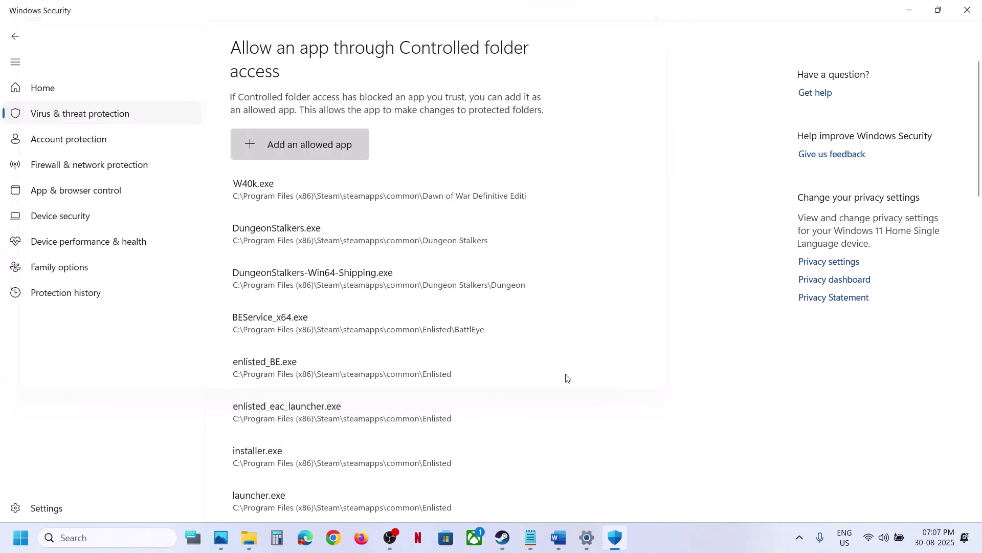
Add ProjectlsaSteam-Win64-Shipping from Projectlsa\Binaries\Win64 as another allowed app for Controlled folder access
left_click(327, 144)
left_click(286, 196)
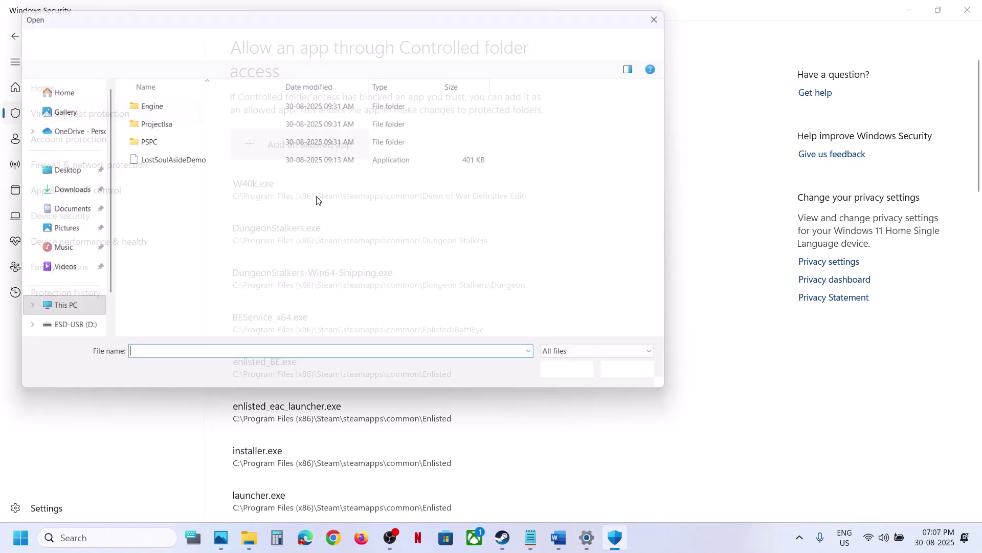
double_click(150, 120)
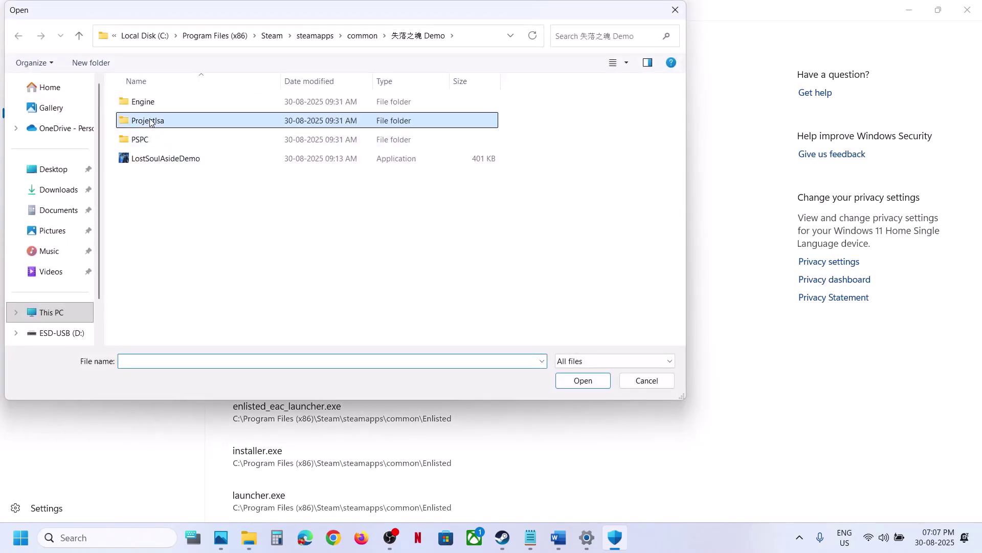
double_click(150, 102)
double_click(150, 102)
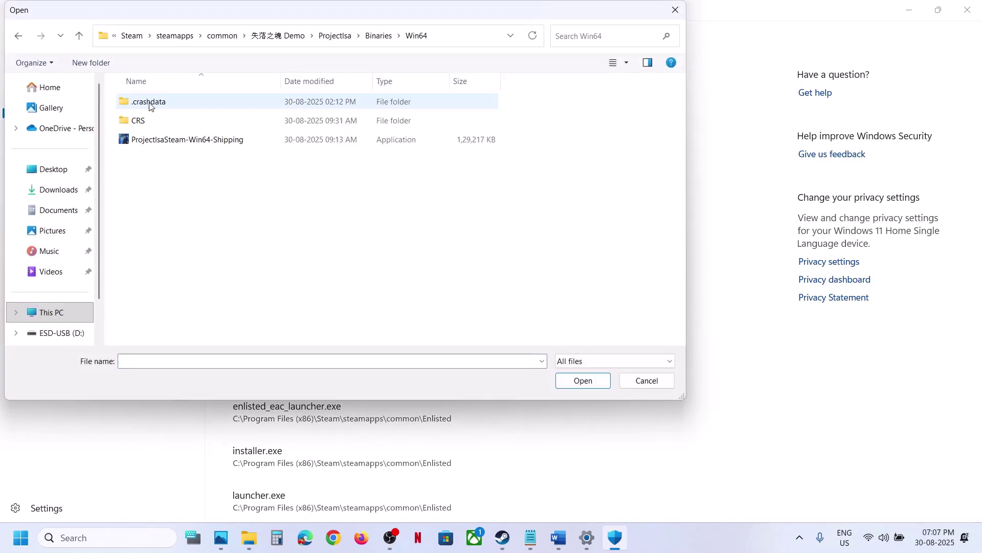
left_click(158, 137)
left_click(573, 378)
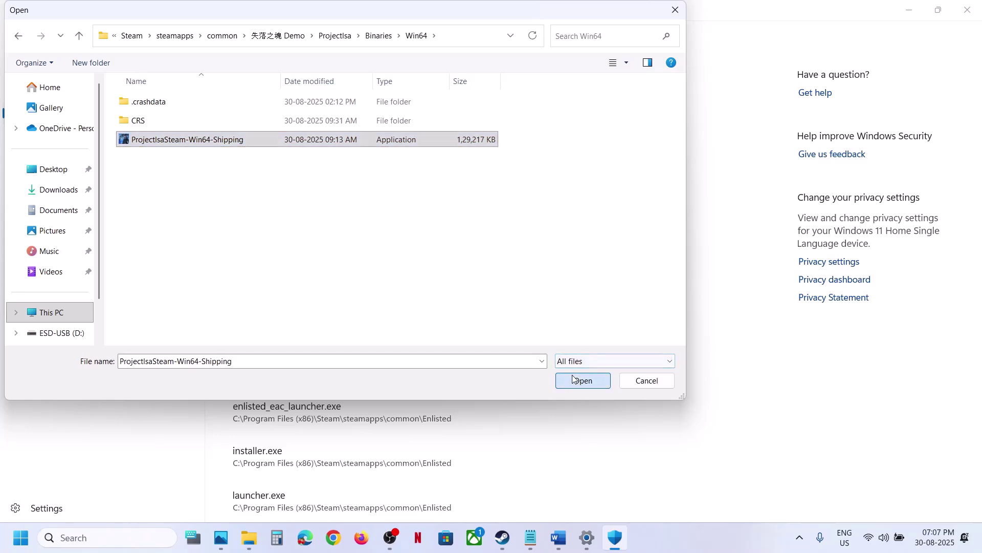
Return to the LSA Word document and view the Step 5 instruction about the -dx12/-dx11 launch options
left_click(558, 537)
scroll(366, 313, "down", 4)
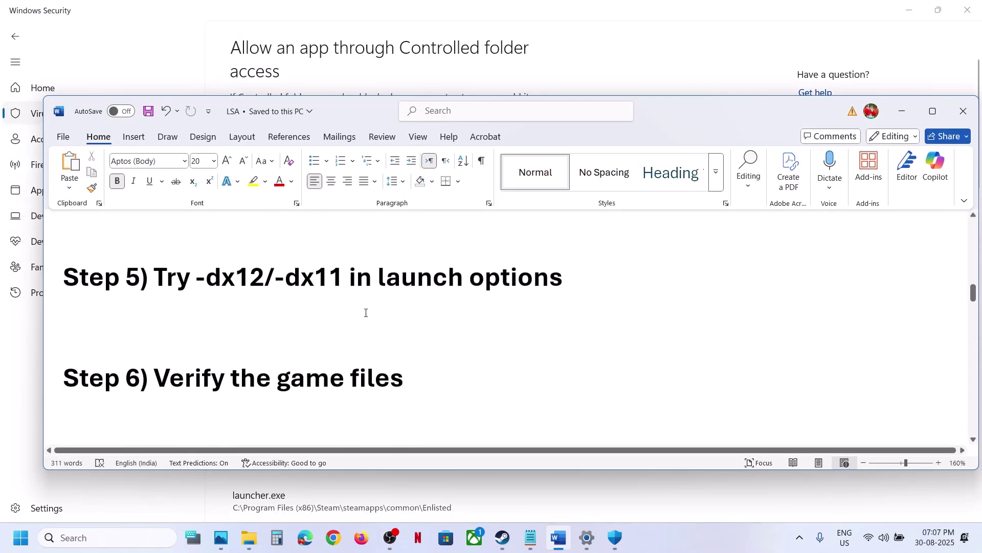
scroll(365, 314, "up", 2)
Switch to Steam, set the launch options of Lost Soul Aside Demo to -dx11 and close its properties
left_click(502, 537)
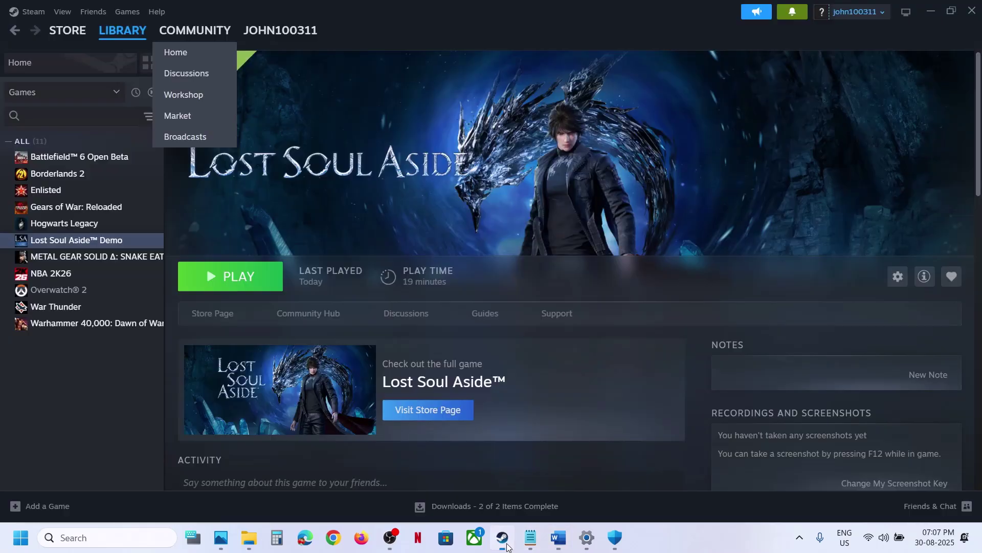
right_click(114, 241)
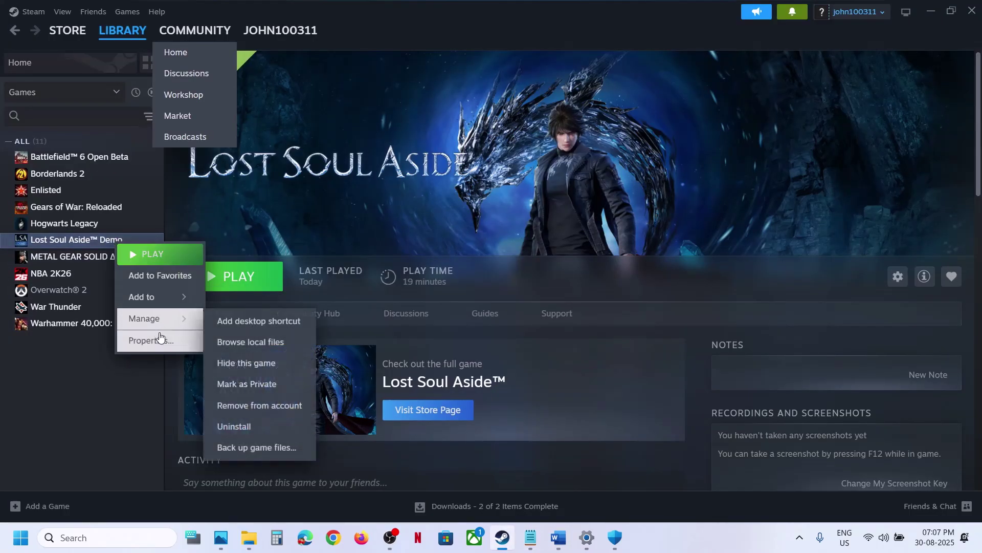
left_click(146, 339)
left_click(407, 228)
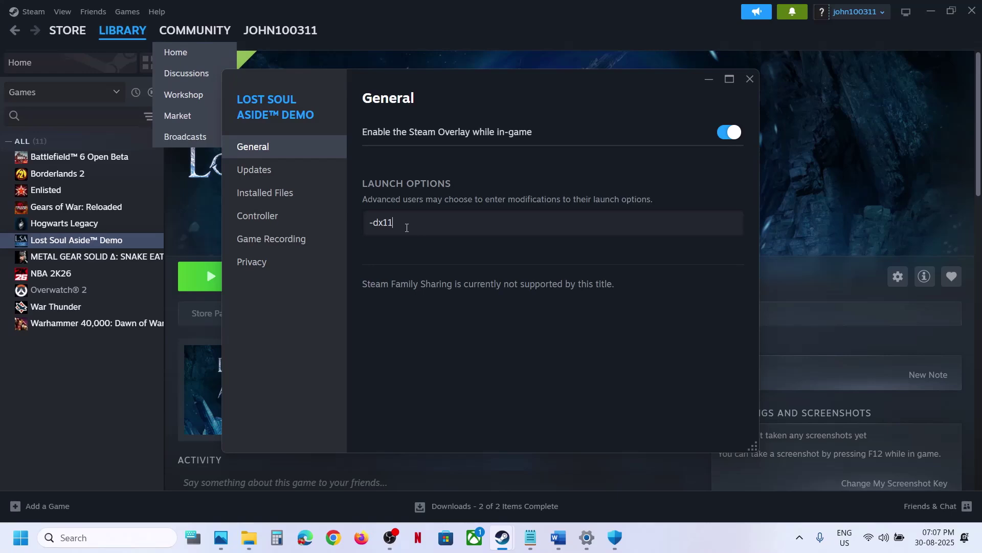
left_click(748, 82)
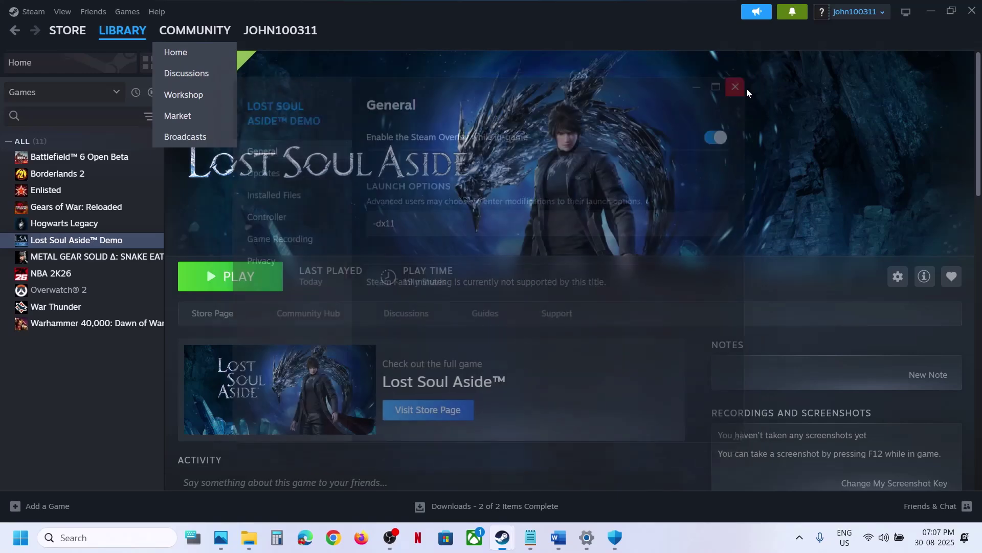
Reopen the properties of Lost Soul Aside Demo and set its launch options to -dx12
right_click(100, 244)
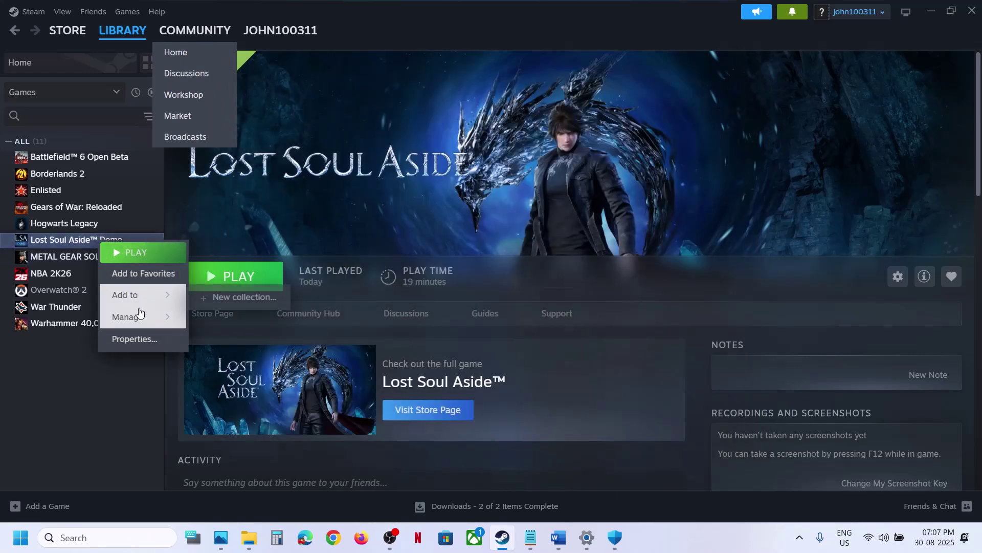
left_click(130, 338)
left_click(408, 221)
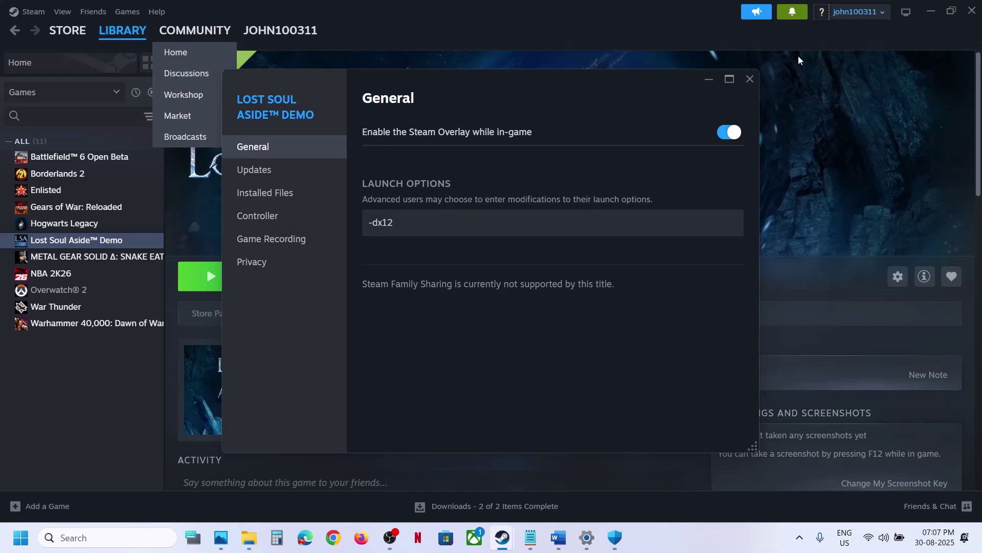
Close and reopen the properties of Lost Soul Aside Demo, clear its launch options and close the properties
left_click(750, 78)
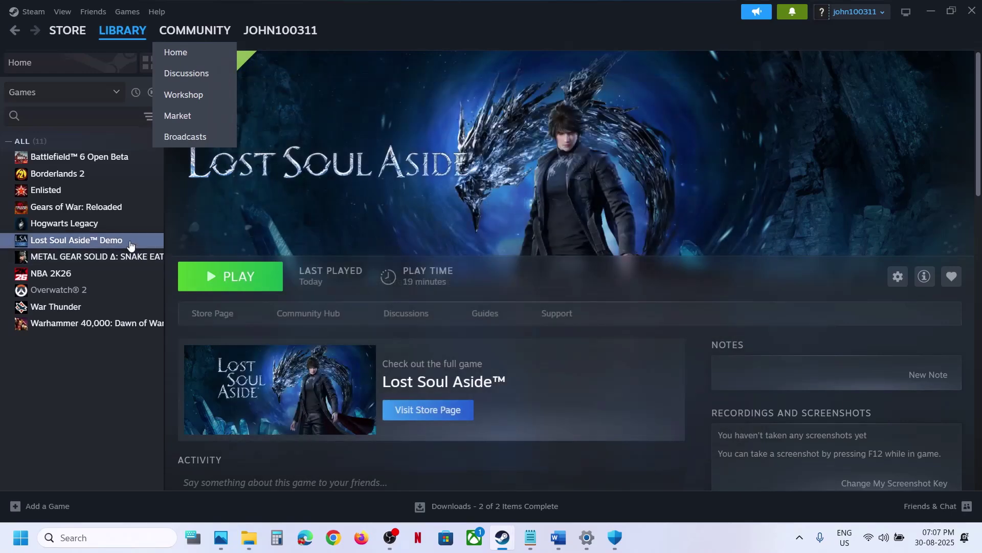
right_click(131, 245)
left_click(167, 339)
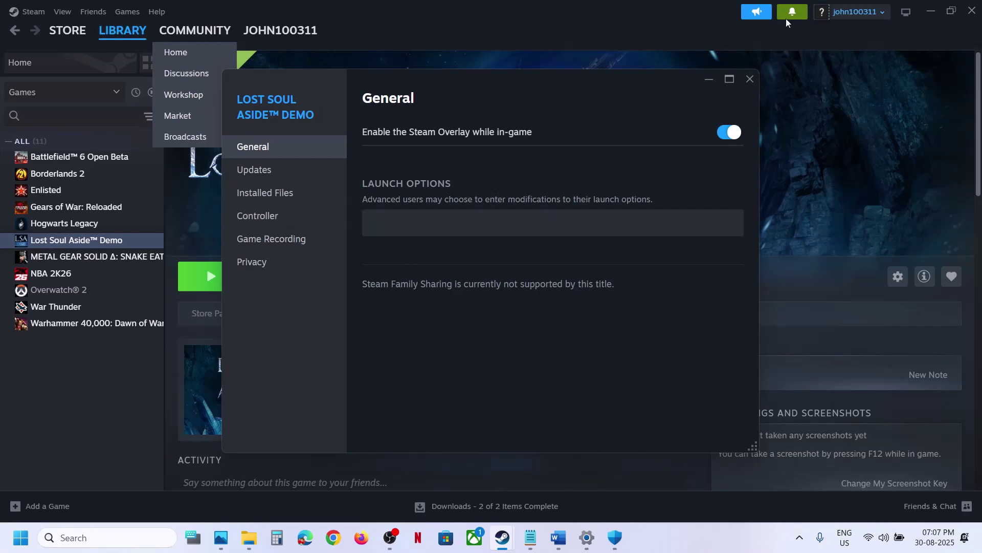
left_click(753, 79)
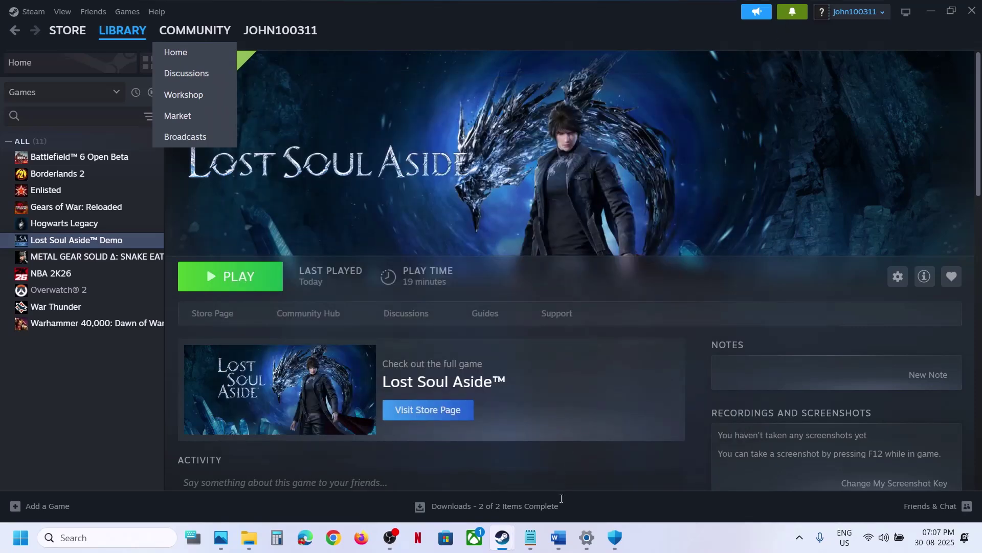
Return to the LSA Word document and view the Step 6 instruction about verifying the game files
left_click(561, 532)
scroll(414, 322, "down", 3)
scroll(414, 323, "up", 1)
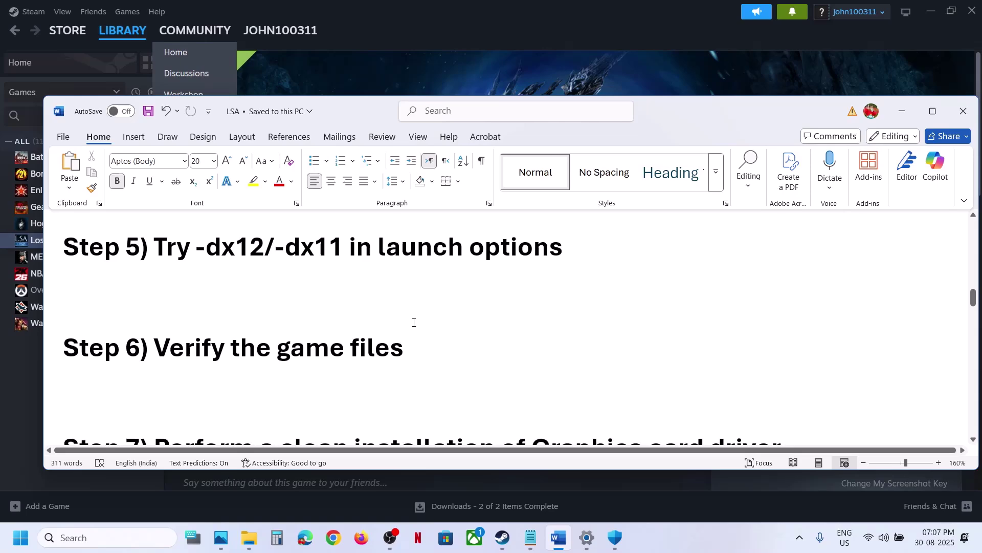
Switch to Steam, view the Installed Files page with the verify integrity option for Lost Soul Aside Demo, and close its properties
left_click(444, 85)
right_click(67, 241)
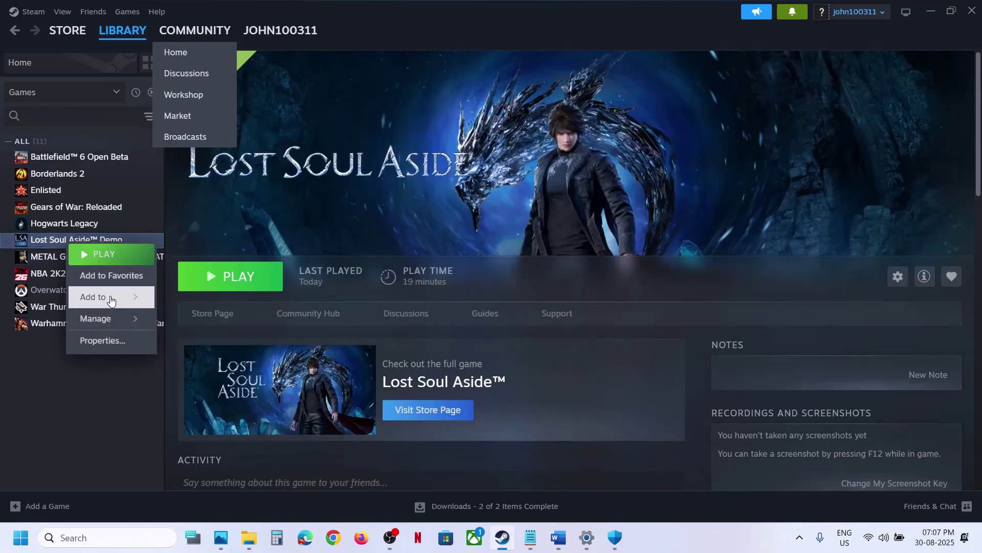
left_click(108, 340)
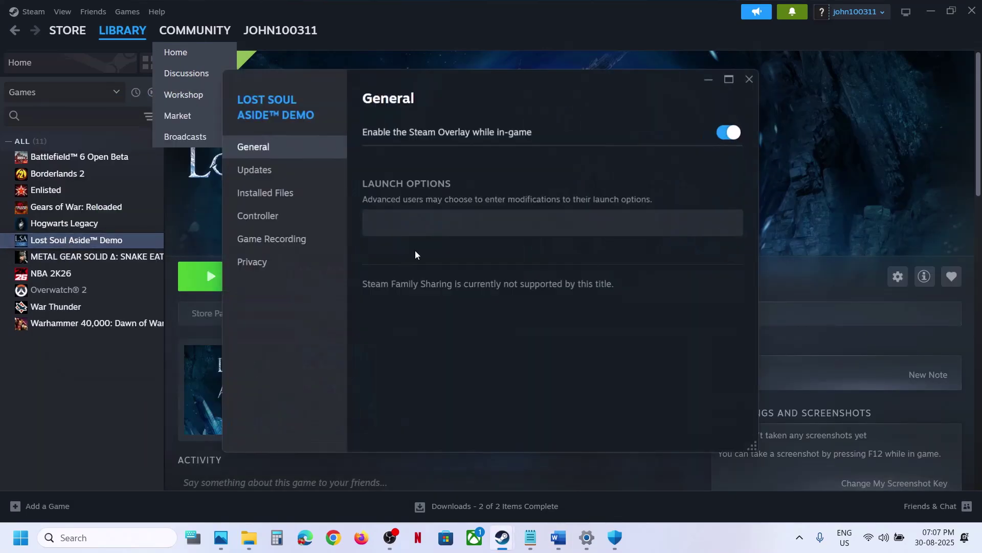
left_click(281, 194)
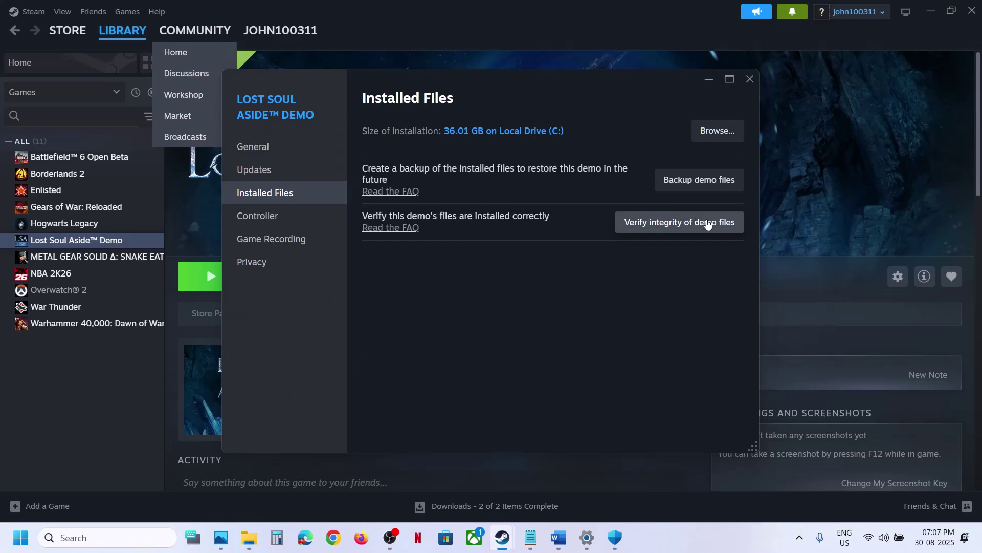
left_click(750, 80)
Copy the NVIDIA driver link from Step 7 of the LSA Word document and open nvidia.com/en-us/geforce/drivers/ in Chrome
left_click(558, 546)
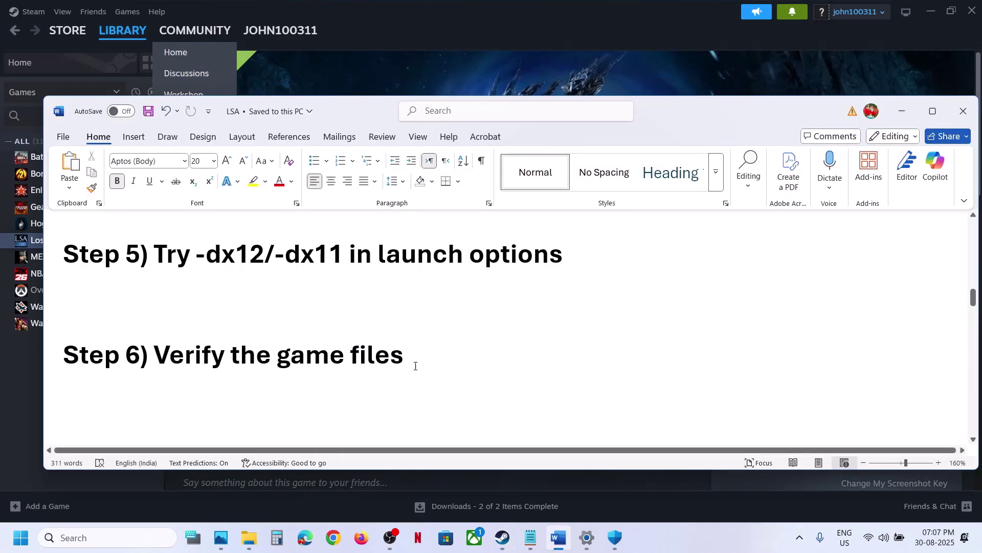
scroll(437, 363, "down", 10)
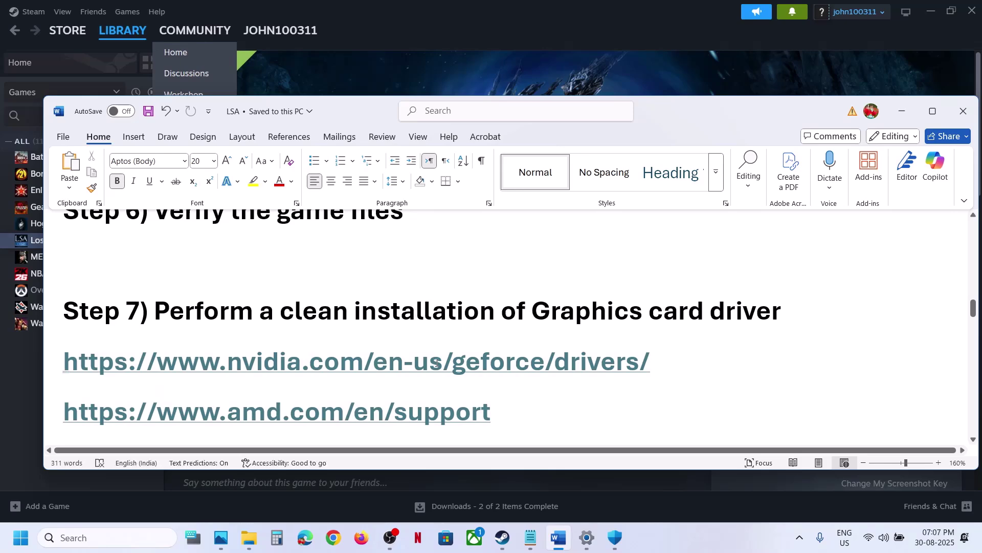
triple_click(437, 363)
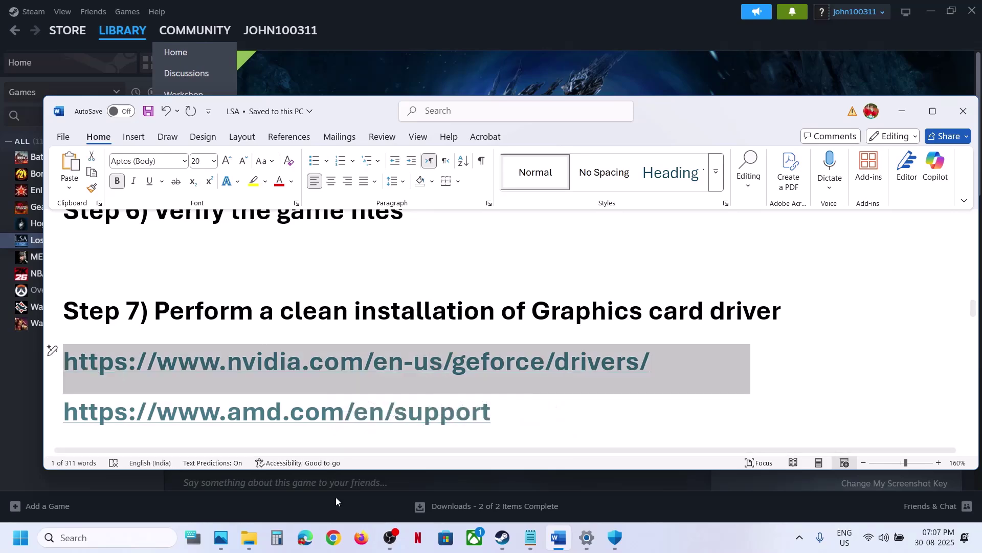
left_click(335, 539)
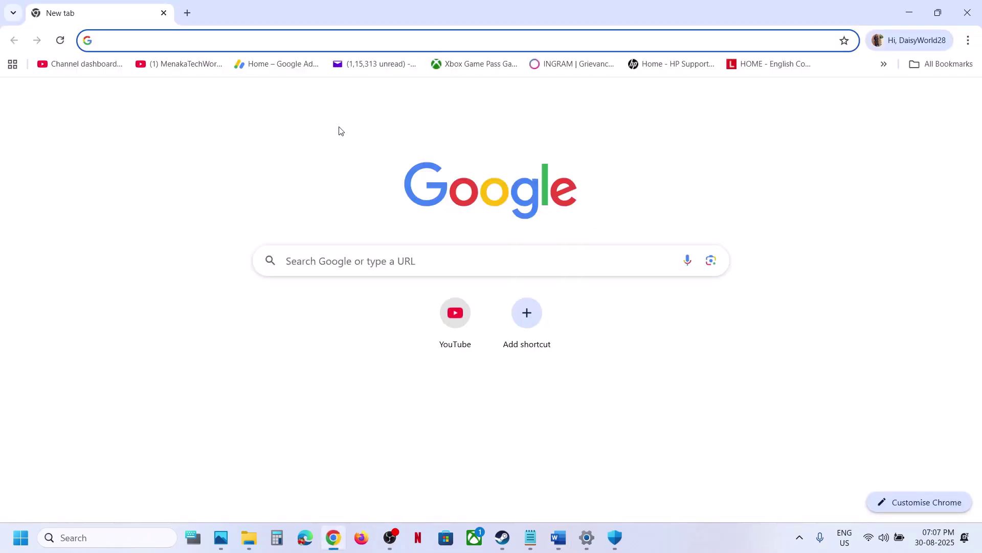
type("nvidia.com/en-us/geforce/drivers/")
key("Return")
Run the manual driver search for the GeForce RTX 3050 Laptop GPU on Windows 11
scroll(449, 253, "down", 3)
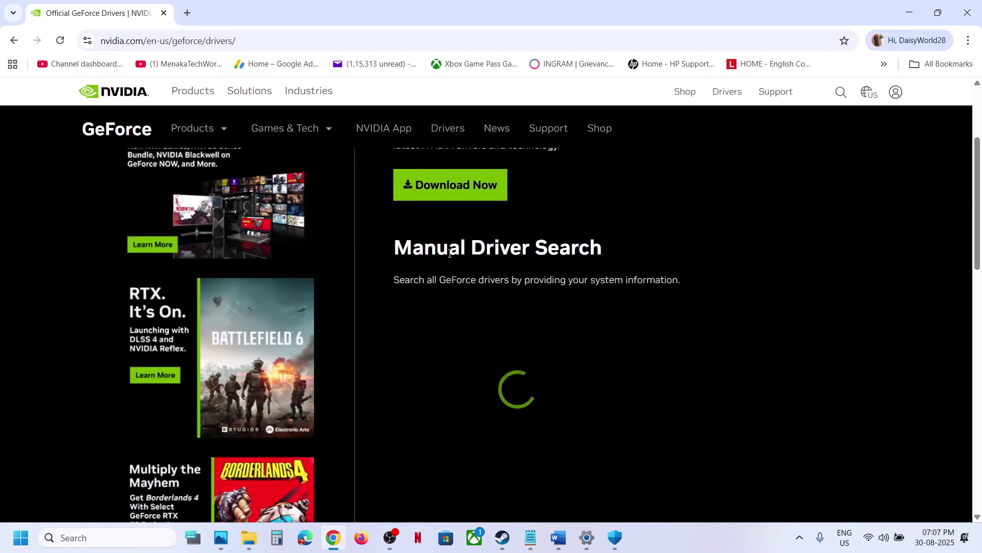
scroll(449, 254, "down", 4)
scroll(450, 256, "up", 2)
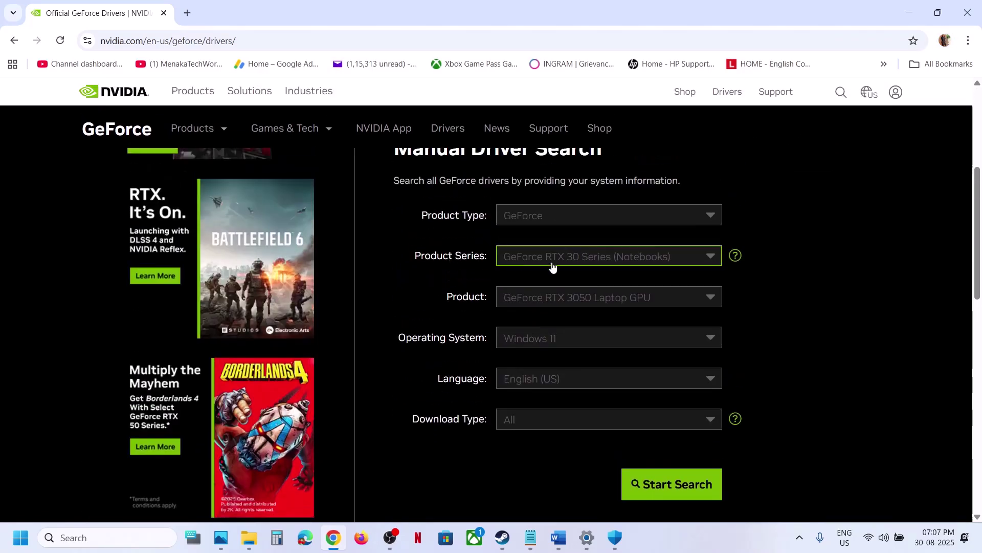
left_click(642, 486)
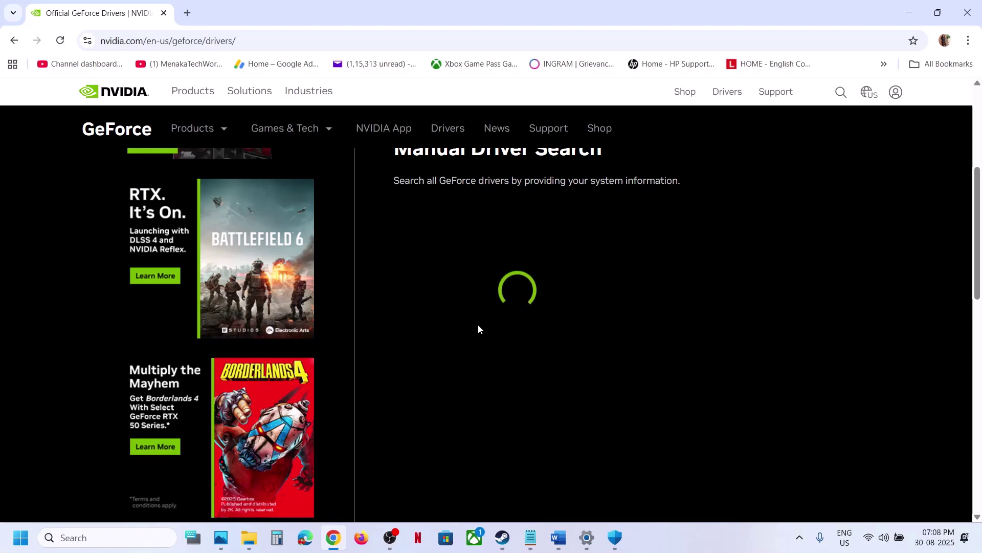
Download GeForce Game Ready Driver version 581.15 from the driver results
scroll(562, 260, "down", 2)
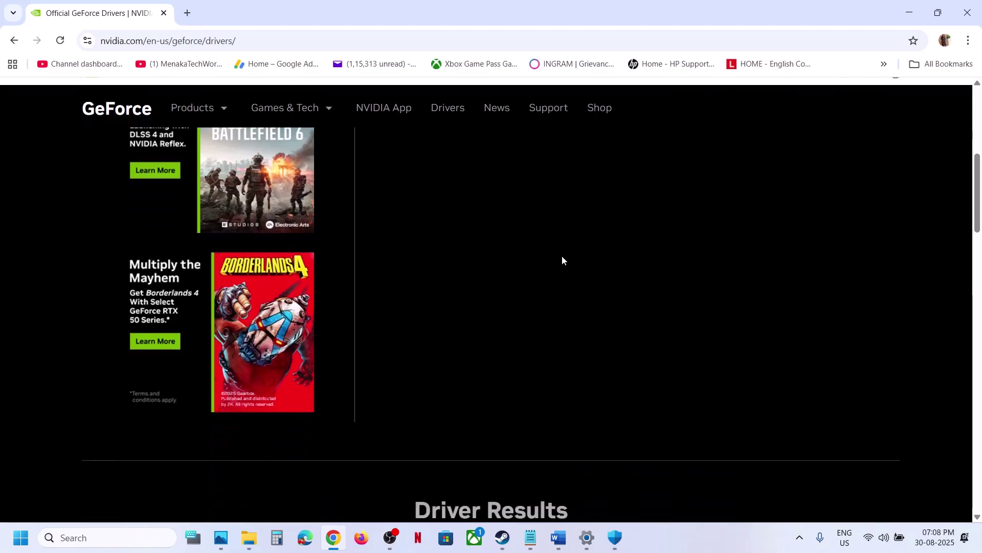
scroll(562, 260, "down", 5)
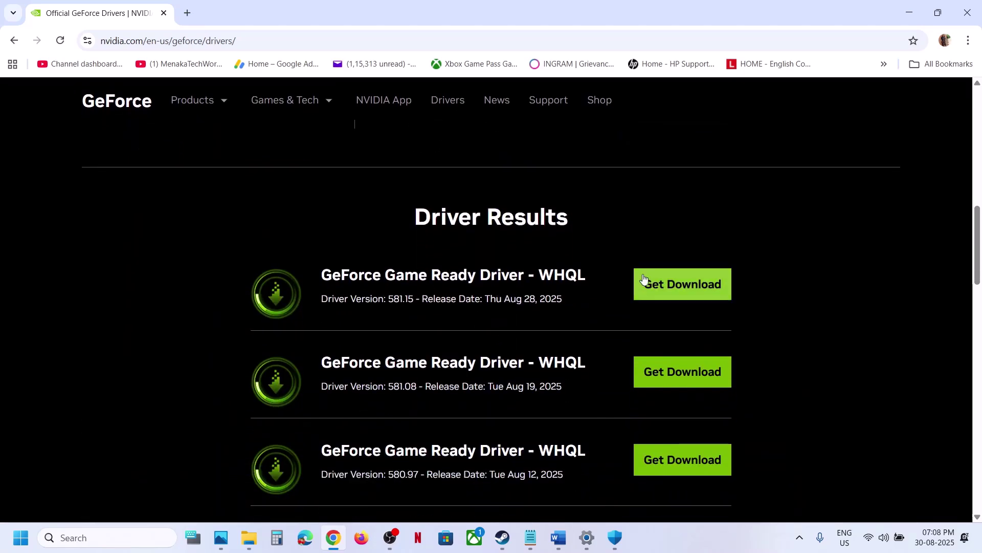
left_click(667, 279)
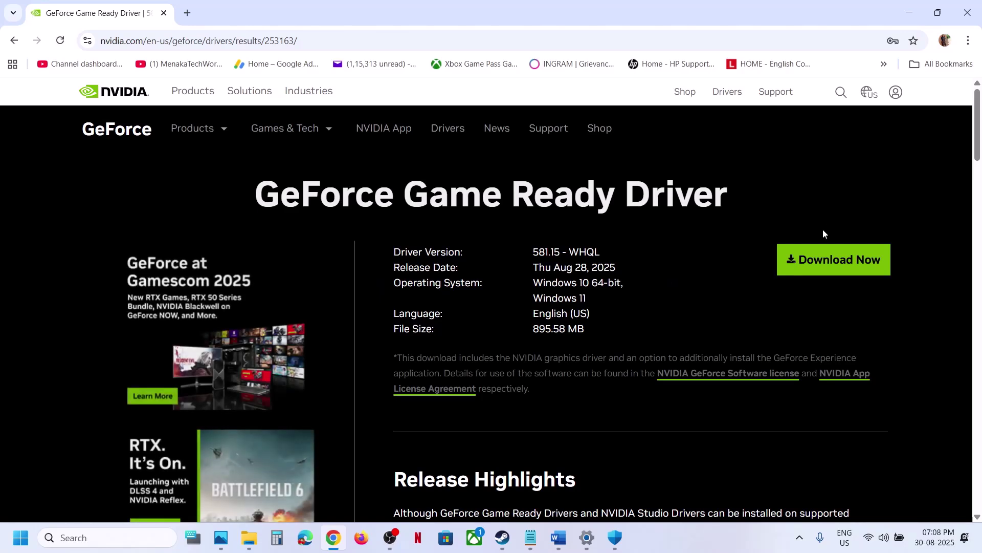
left_click(817, 262)
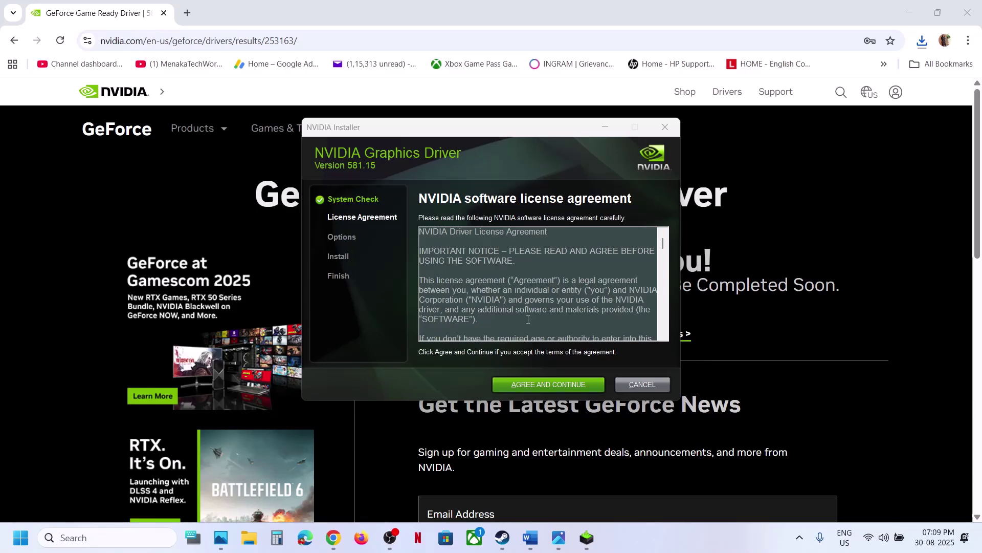
Accept the NVIDIA installer's license agreement, choose Custom (Advanced) installation and enable Perform a clean installation
left_click(526, 388)
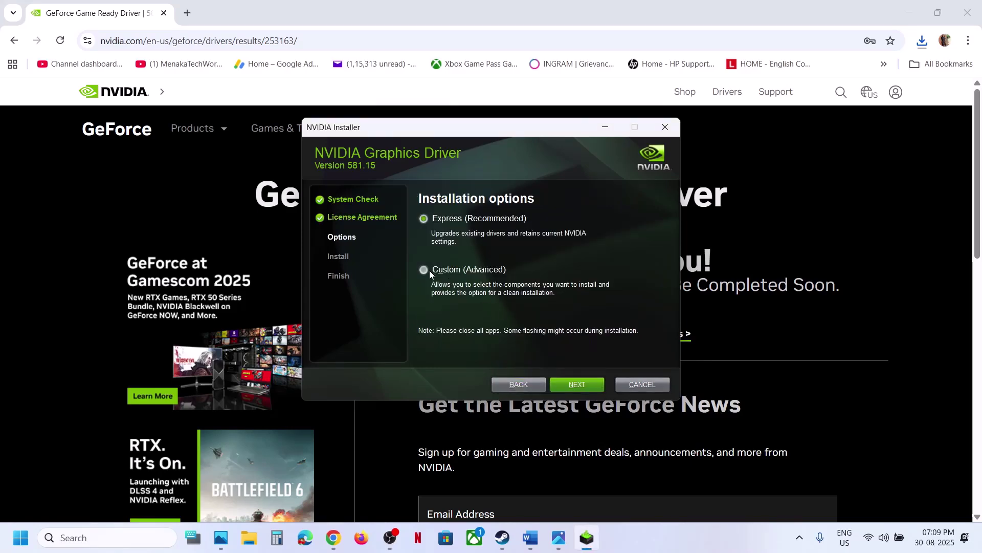
left_click(430, 274)
left_click(569, 383)
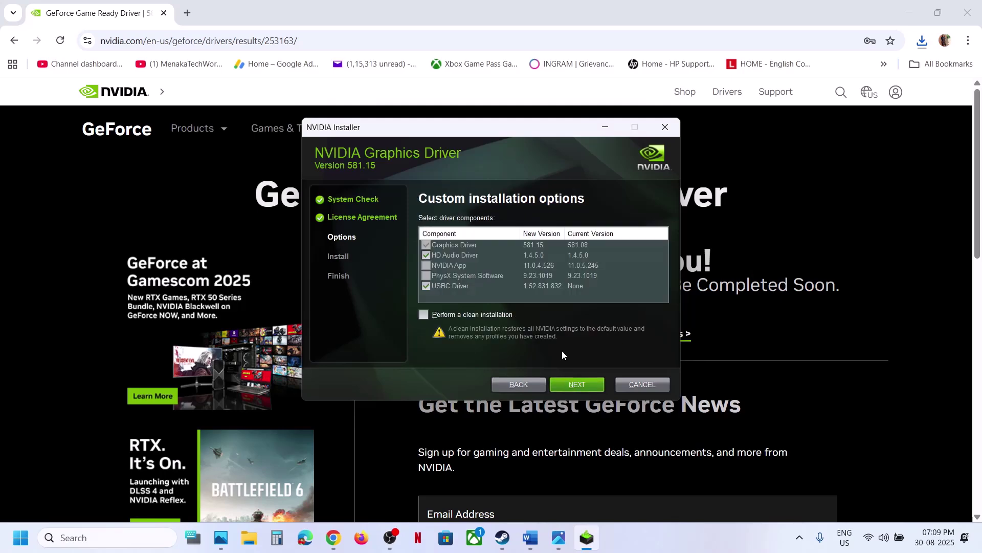
left_click(427, 318)
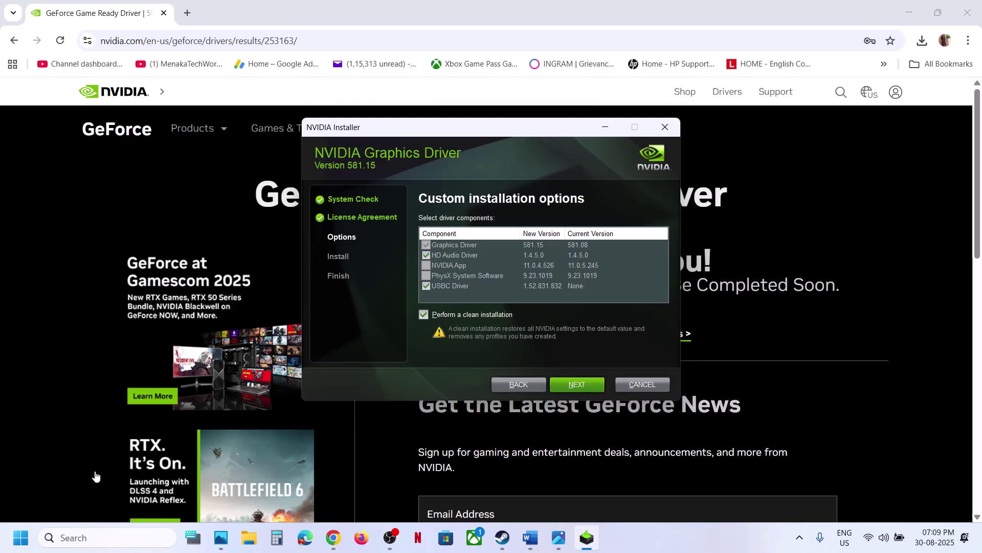
View the Windows power options for restarting, and return to the LSA Word document to read Step 8
left_click(25, 546)
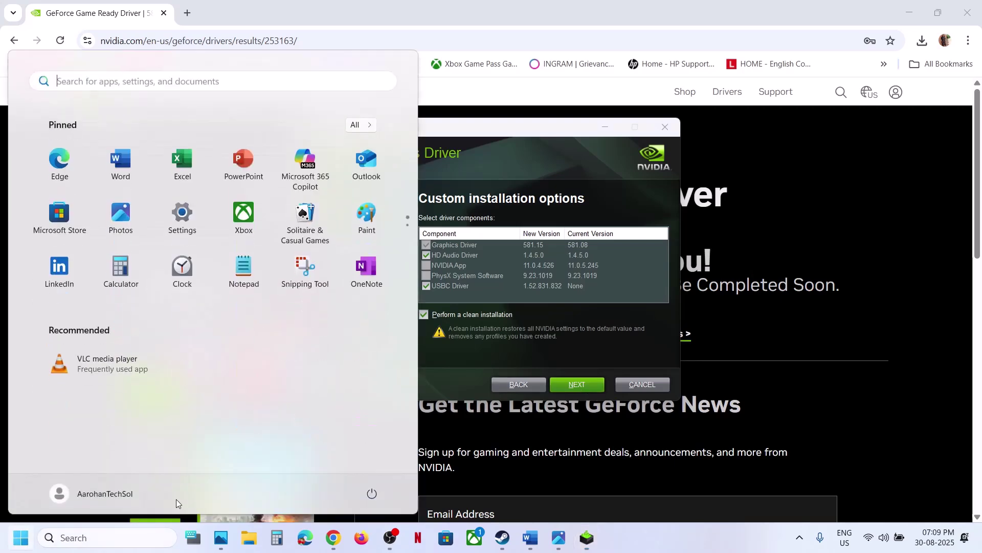
left_click(372, 493)
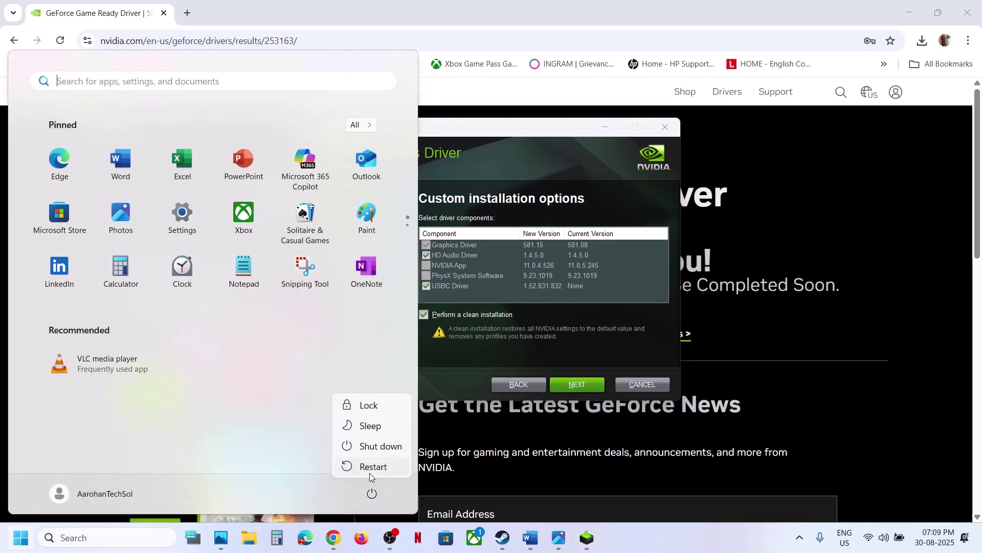
left_click(502, 538)
left_click(534, 542)
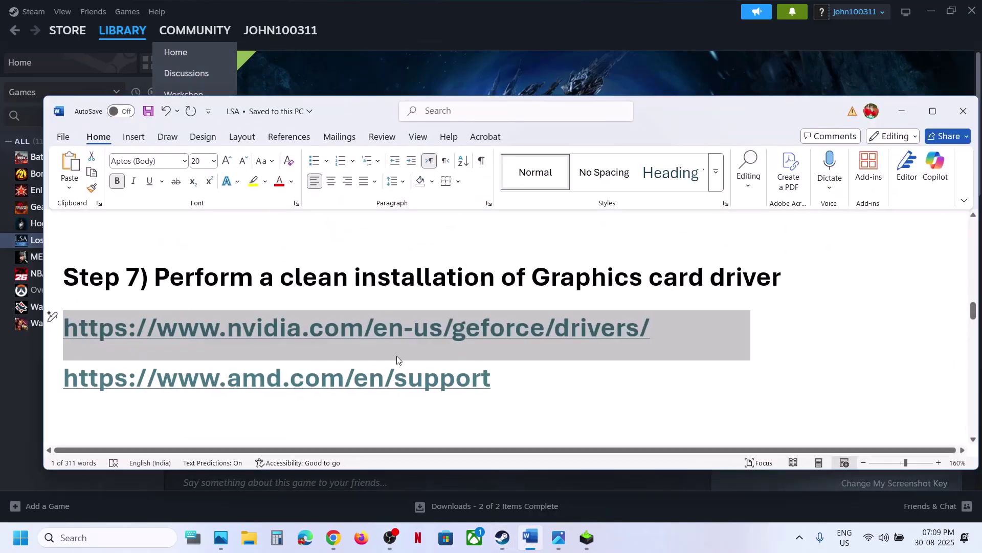
scroll(355, 326, "down", 3)
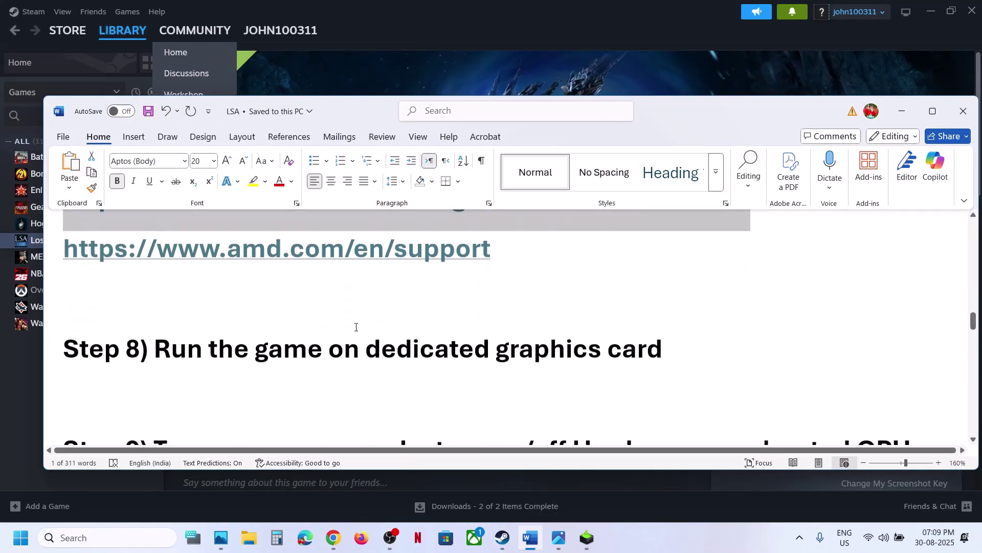
Copy the word "graphics" from the Step 8 heading, search Windows for it and open the Graphics settings
double_click(516, 344)
key("ctrl+c")
left_click(104, 535)
key("ctrl+v")
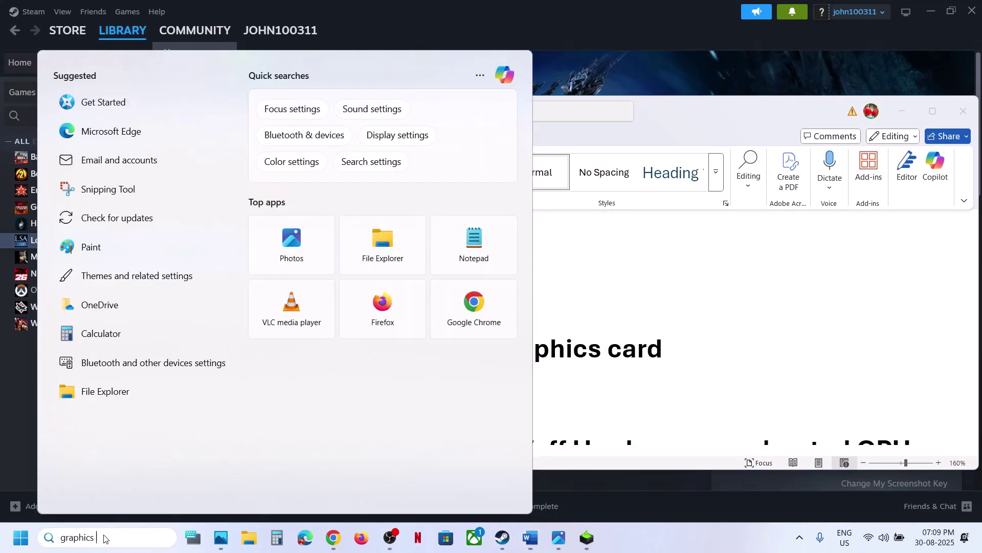
left_click(105, 137)
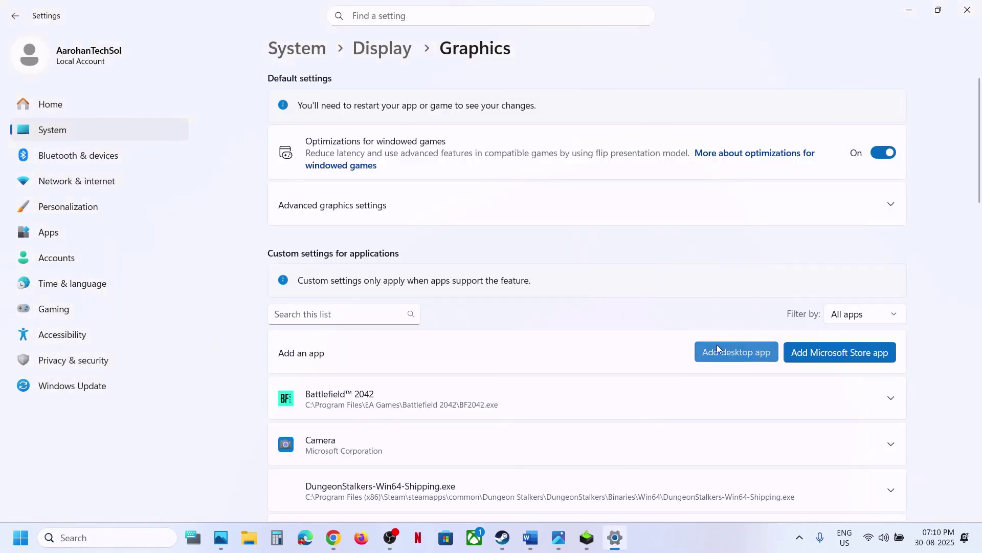
Add ProjectlsaSteam-Win64-Shipping from the Lost Soul Aside demo's Projectlsa\Binaries\Win64 folder as a desktop app in the Graphics settings
left_click(718, 346)
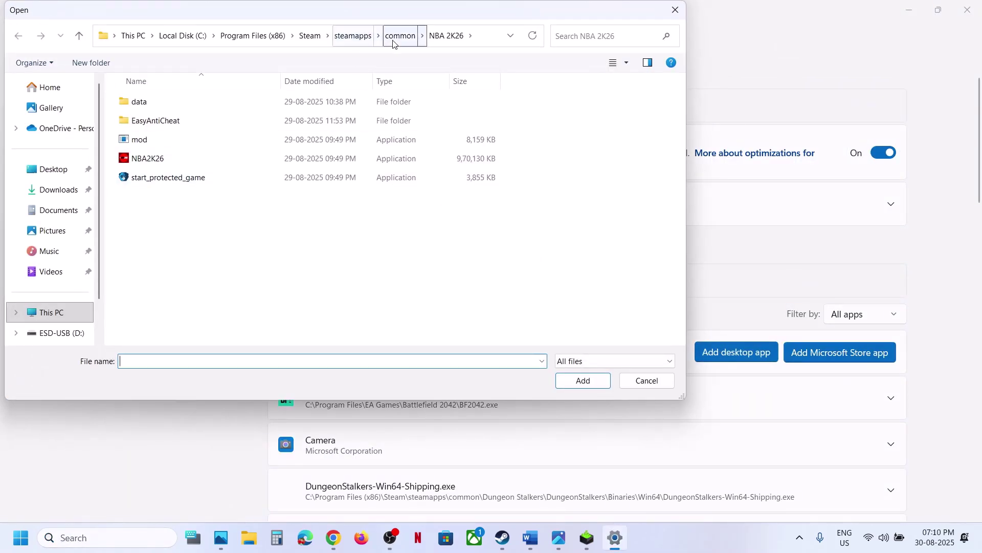
left_click(400, 35)
double_click(158, 178)
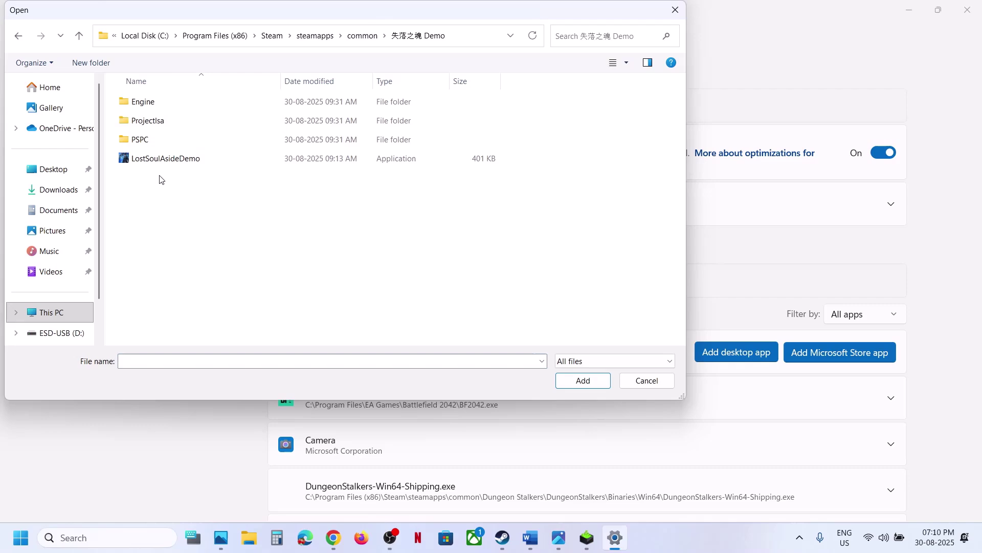
double_click(160, 124)
double_click(154, 104)
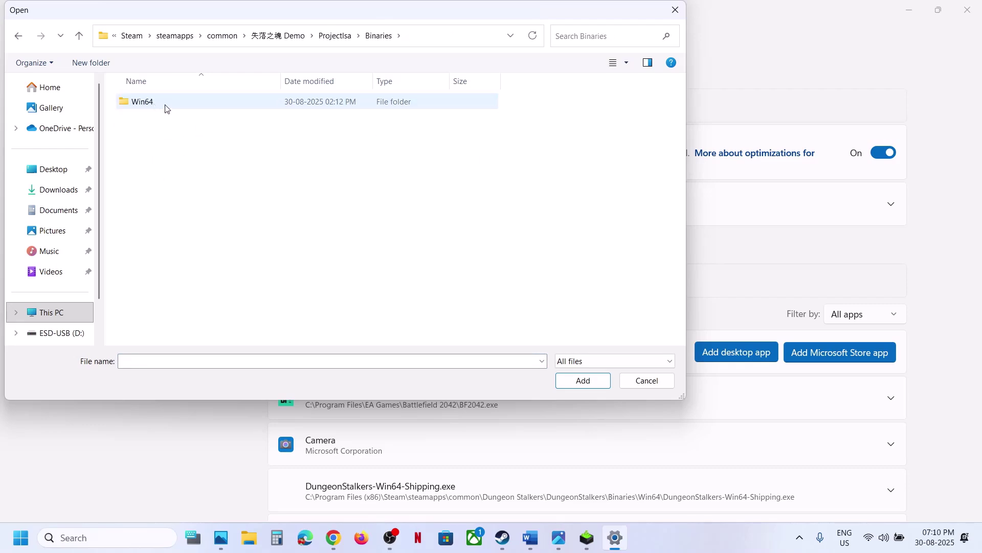
double_click(165, 106)
left_click(165, 138)
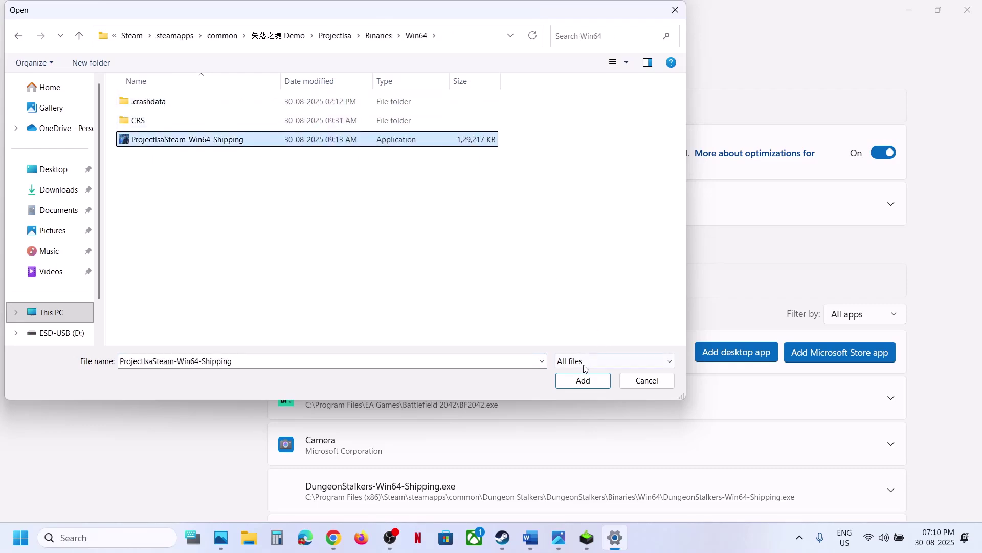
left_click(583, 380)
Set the GPU preference of Lost Soul Aside to High Performance (NVIDIA GeForce RTX 3050 Laptop GPU) and close Settings
scroll(504, 364, "down", 4)
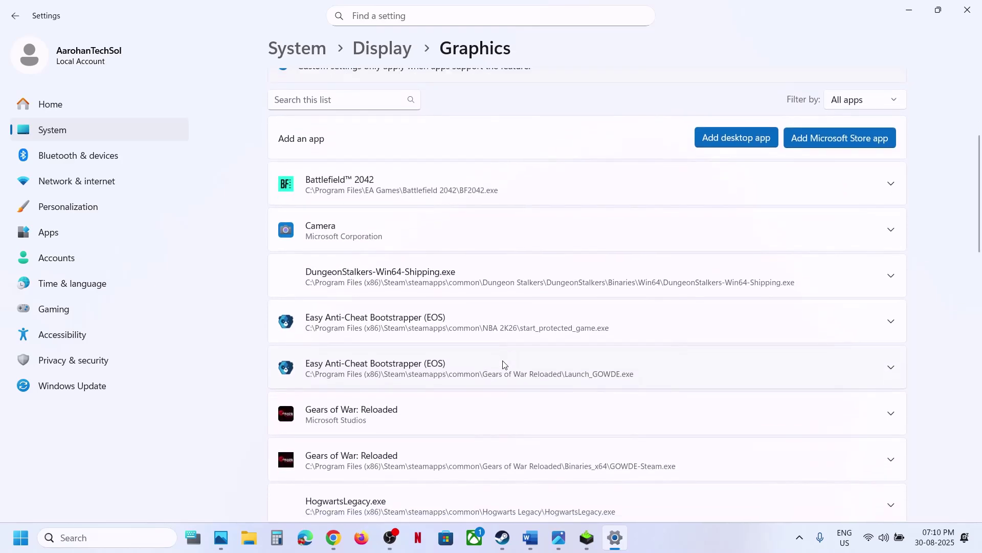
scroll(504, 365, "down", 6)
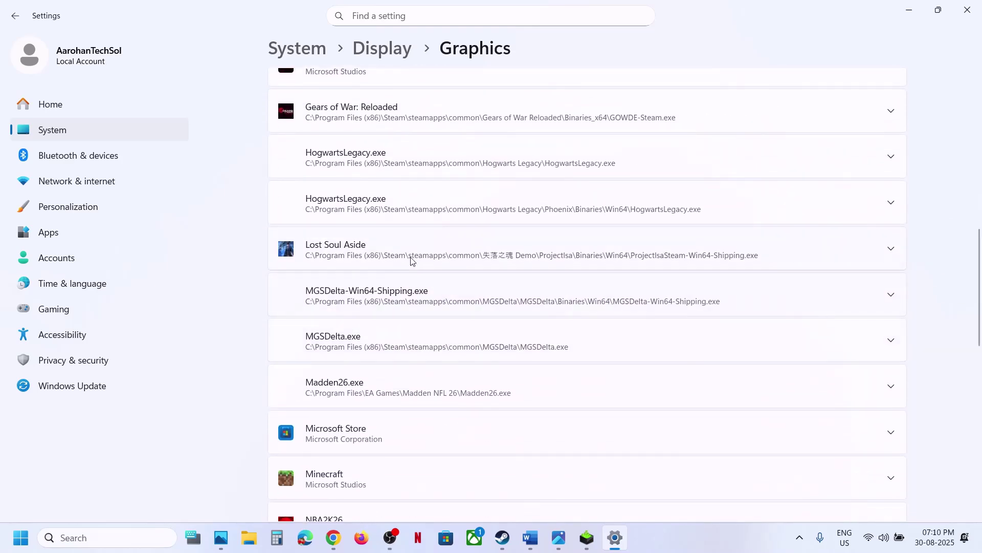
left_click(410, 258)
left_click(804, 287)
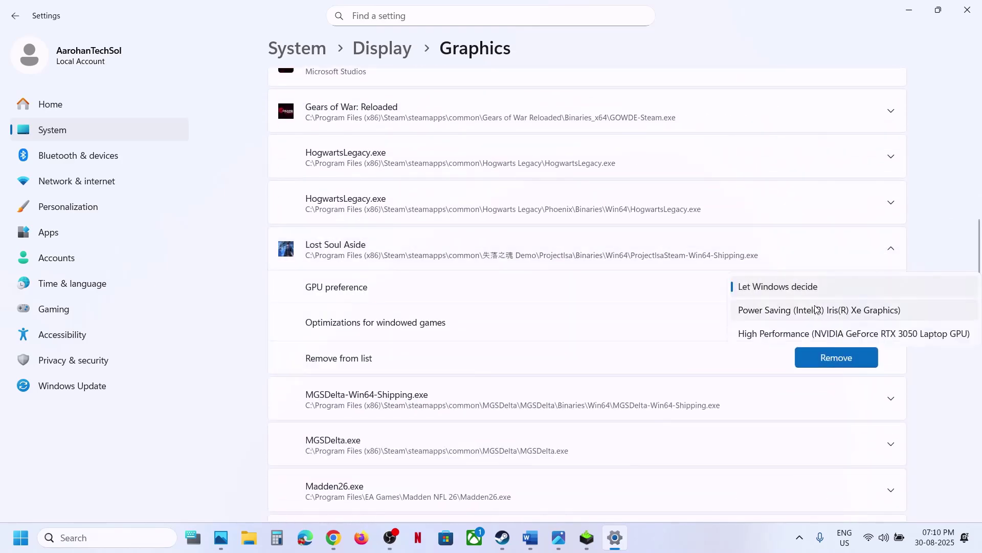
left_click(814, 332)
left_click(969, 14)
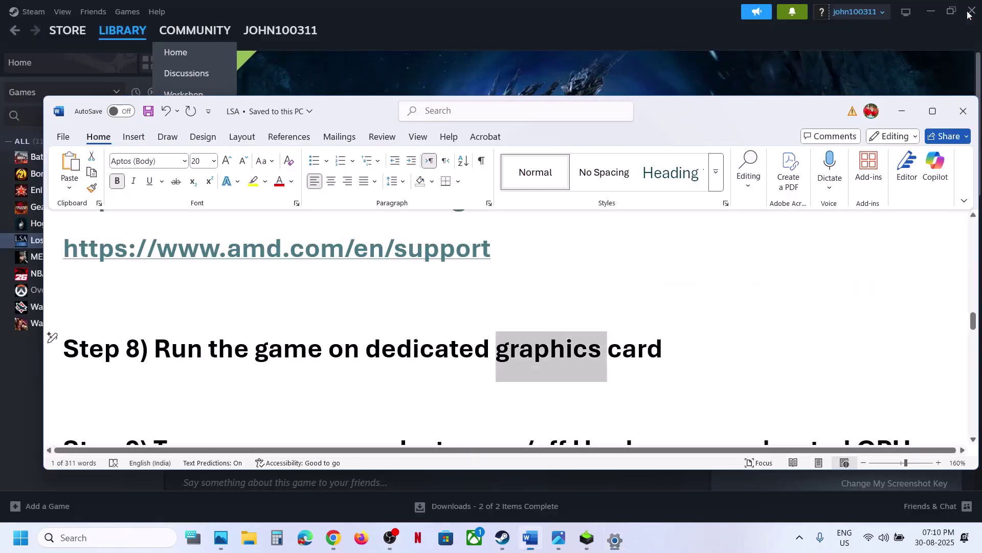
Read Step 9 in the LSA document and open Power Options under Hardware and Sound in Control Panel
scroll(435, 386, "down", 3)
scroll(436, 386, "down", 1)
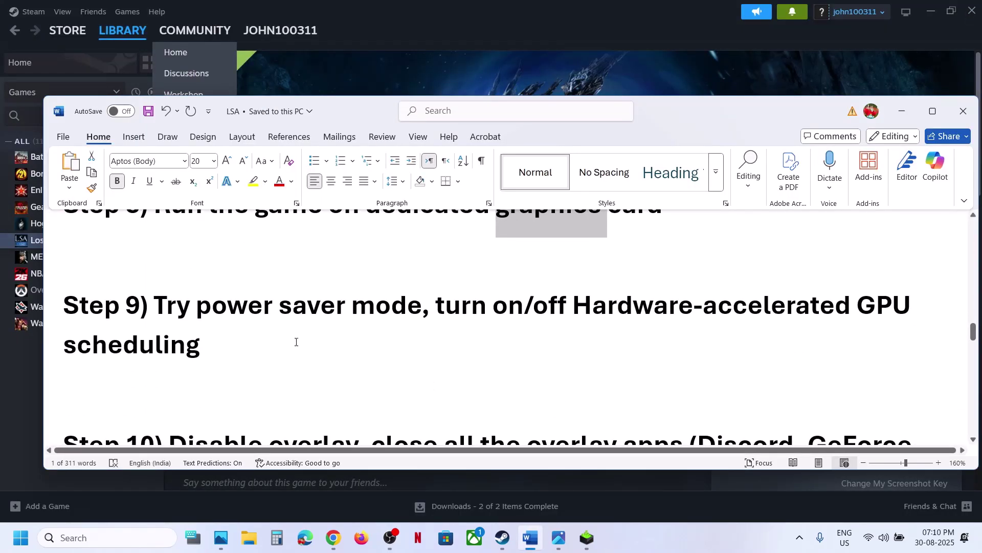
left_click(131, 539)
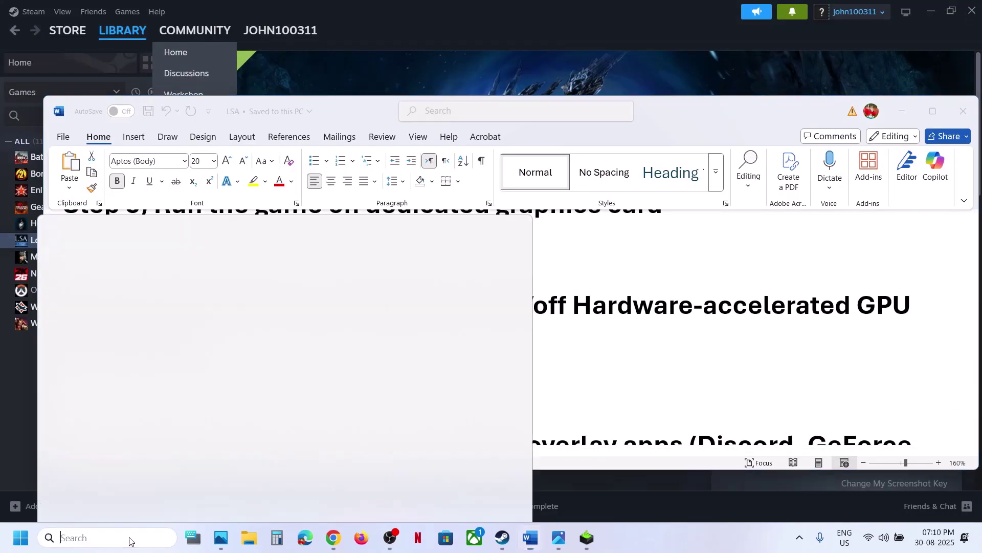
type("control")
key("Return")
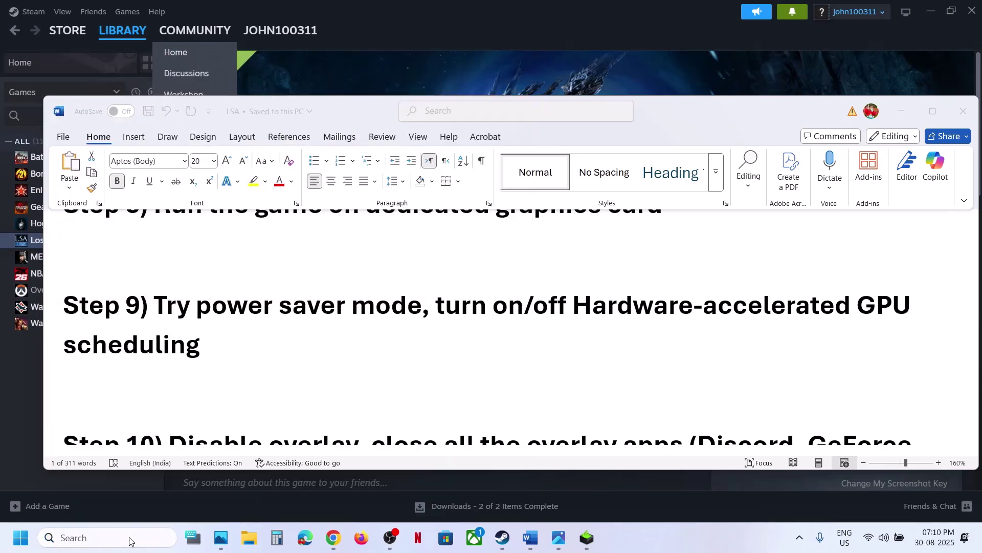
left_click(412, 319)
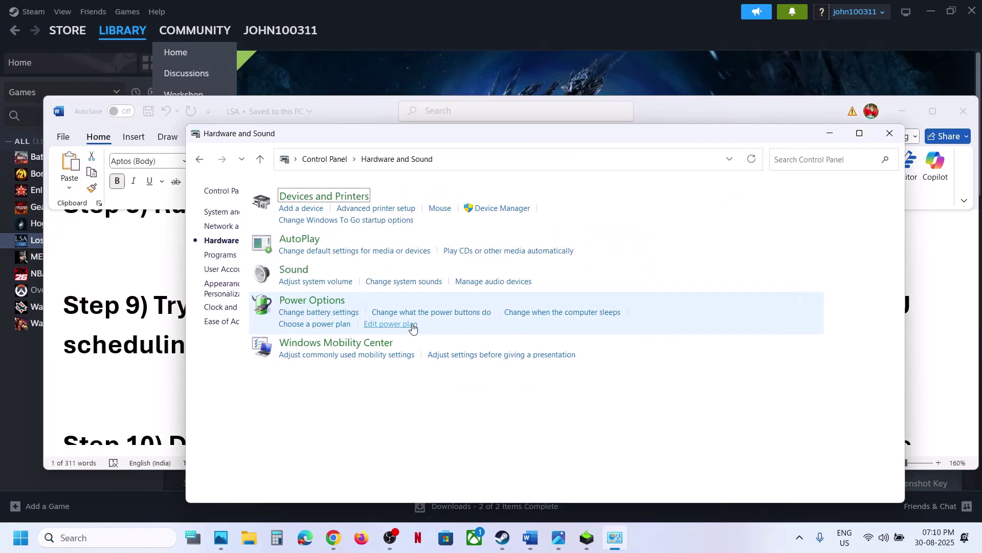
left_click(382, 300)
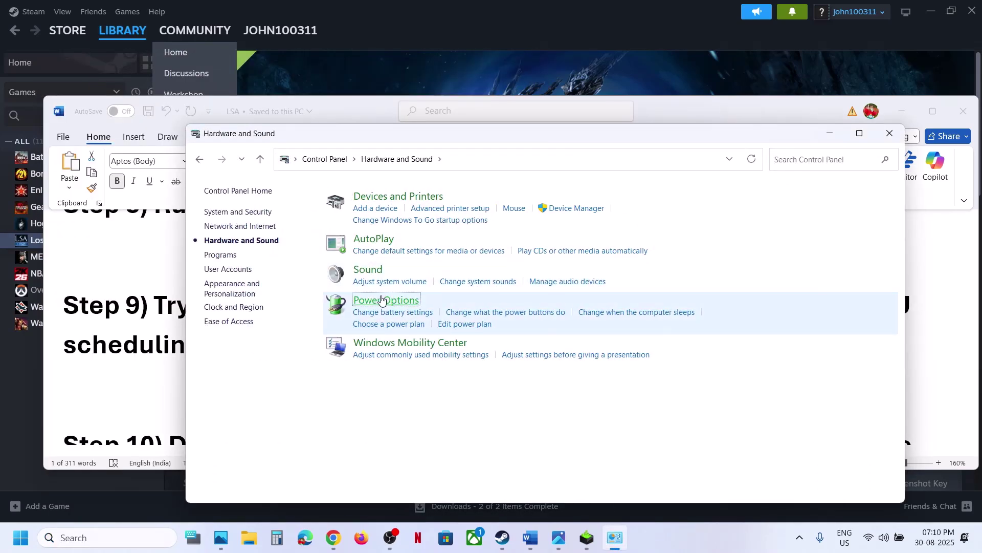
View the Power saver plan in the Power Saver.jpg image, and close the image and the Power Options window
left_click(559, 538)
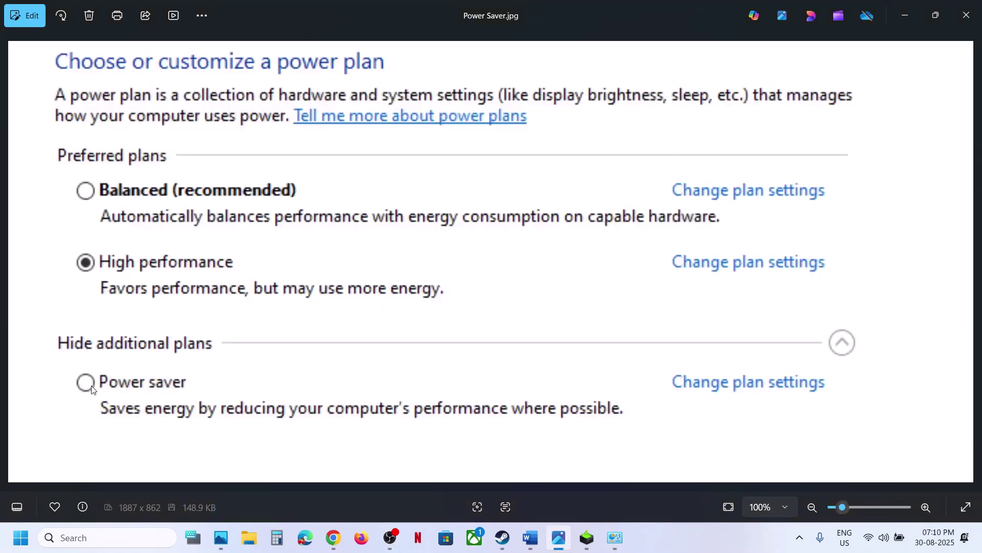
left_click(959, 22)
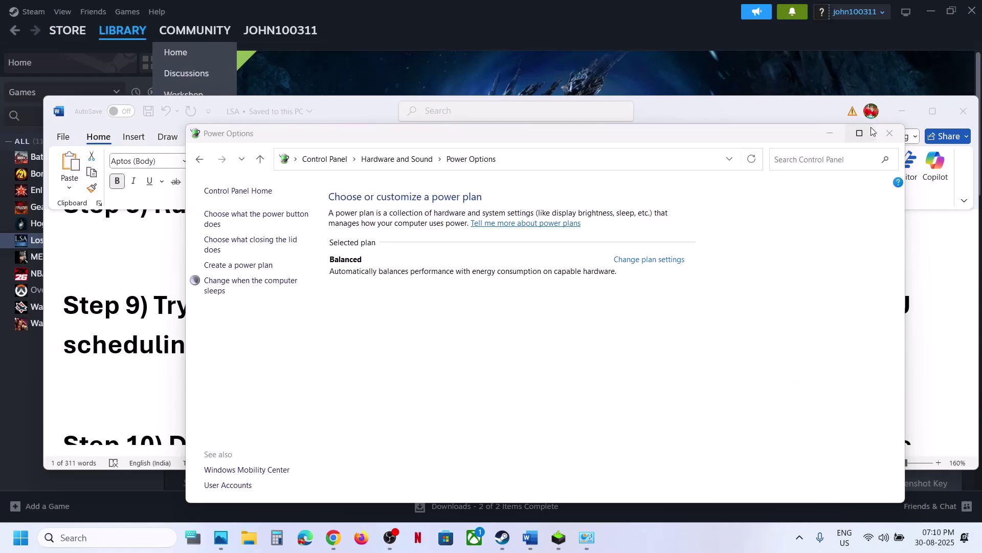
left_click(890, 134)
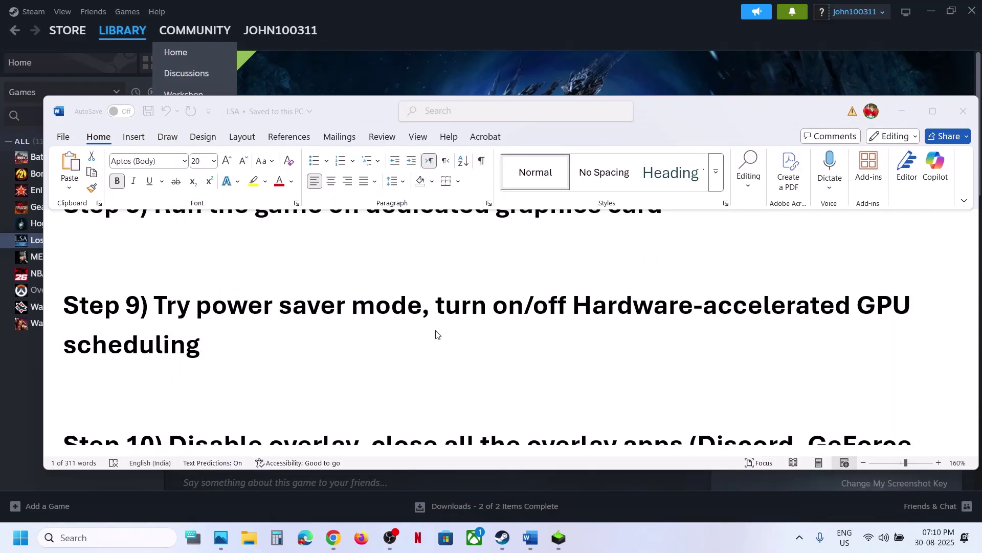
Highlight the Hardware-accelerated GPU scheduling instruction in Step 9, and open the advanced graphics settings in Windows
left_click(476, 315)
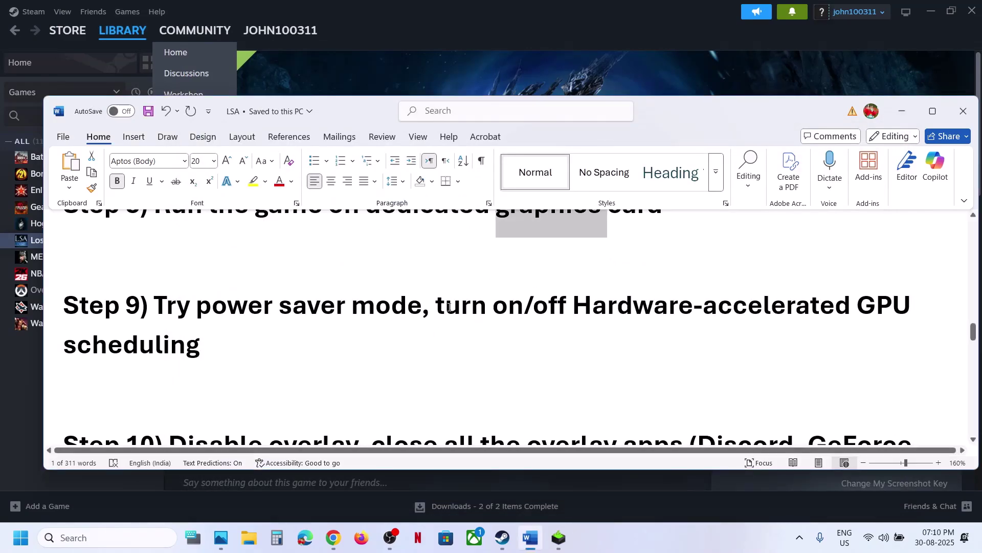
left_click_drag(449, 307, 686, 338)
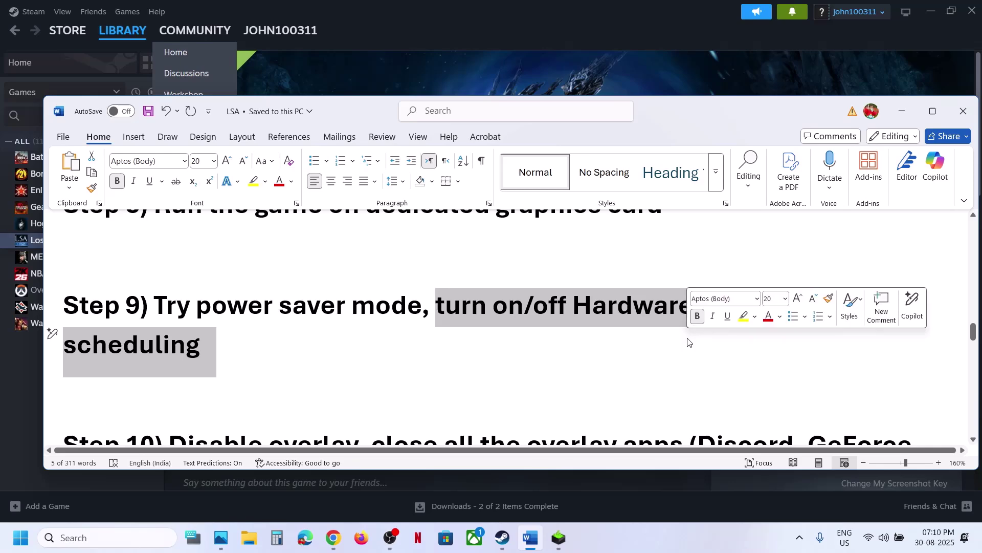
left_click(852, 331)
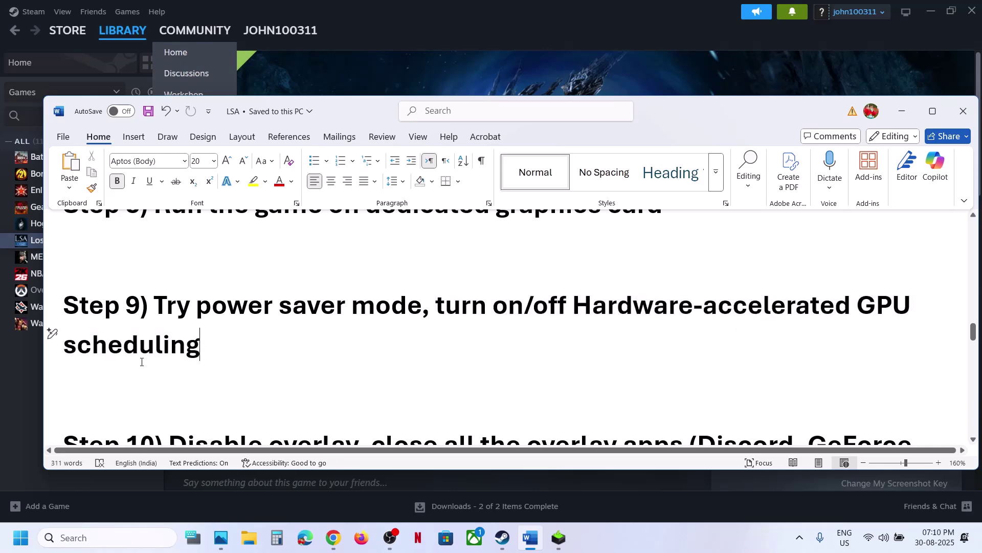
left_click(110, 538)
type("gra")
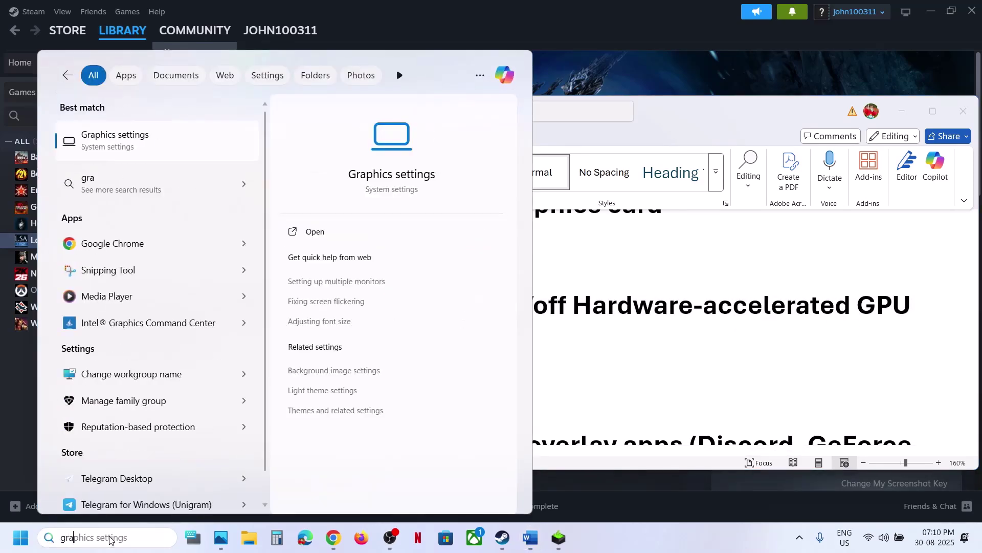
key("Return")
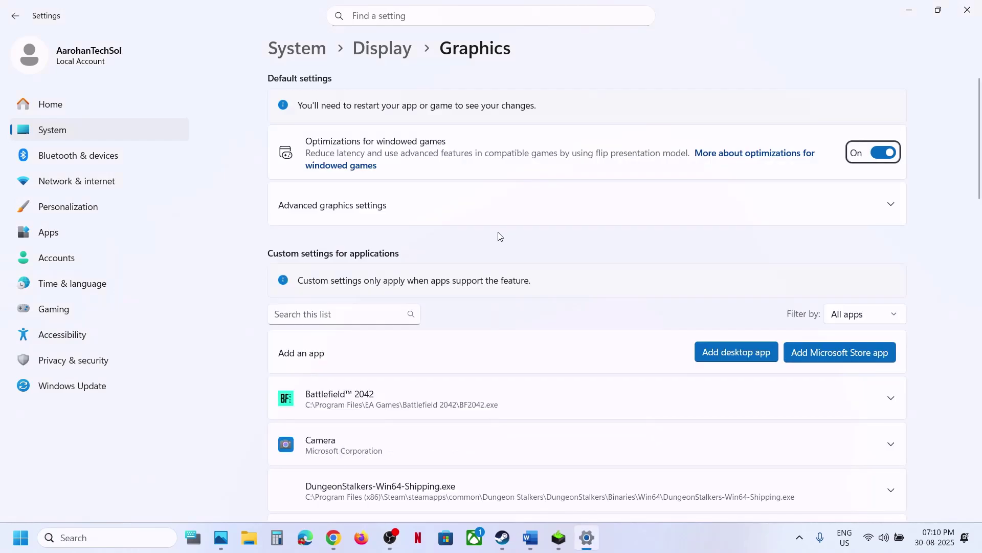
left_click(336, 212)
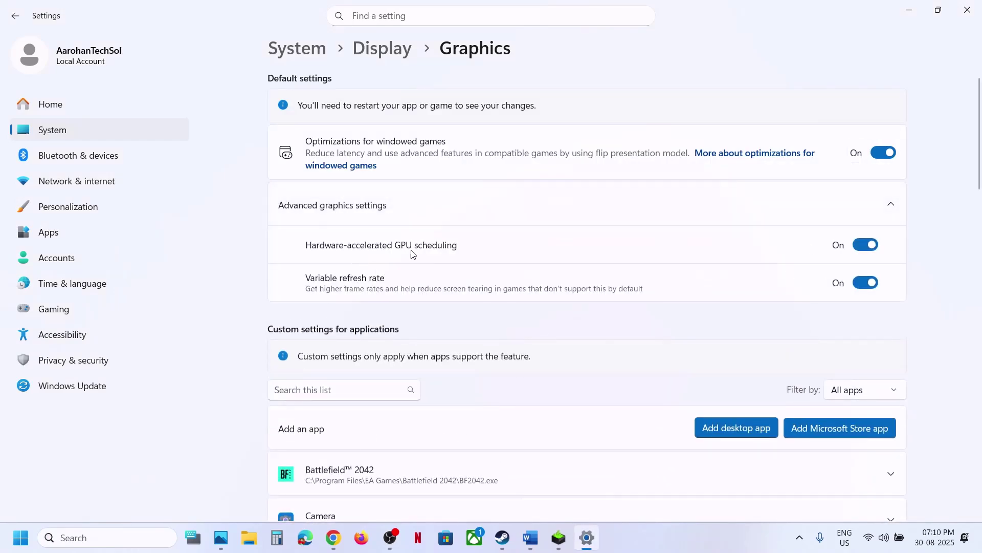
Turn Hardware-accelerated GPU scheduling off, check the Lost Soul Aside demo page in Steam, and turn the scheduling back on
left_click(865, 244)
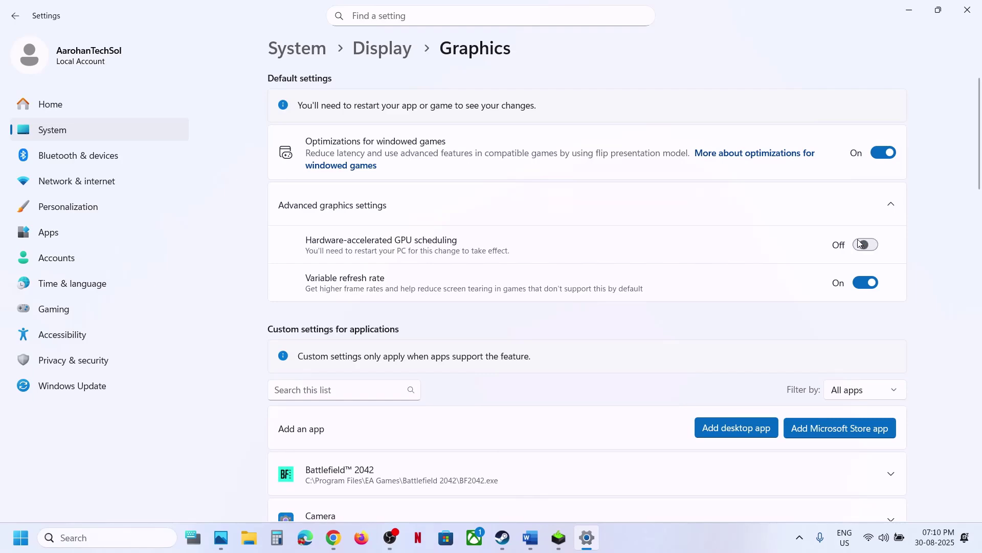
left_click(501, 546)
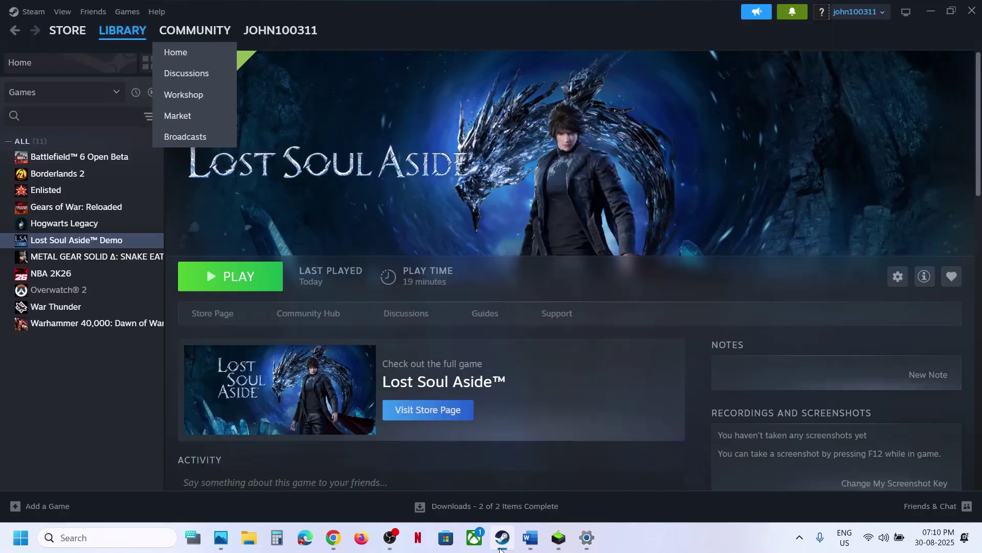
left_click(501, 546)
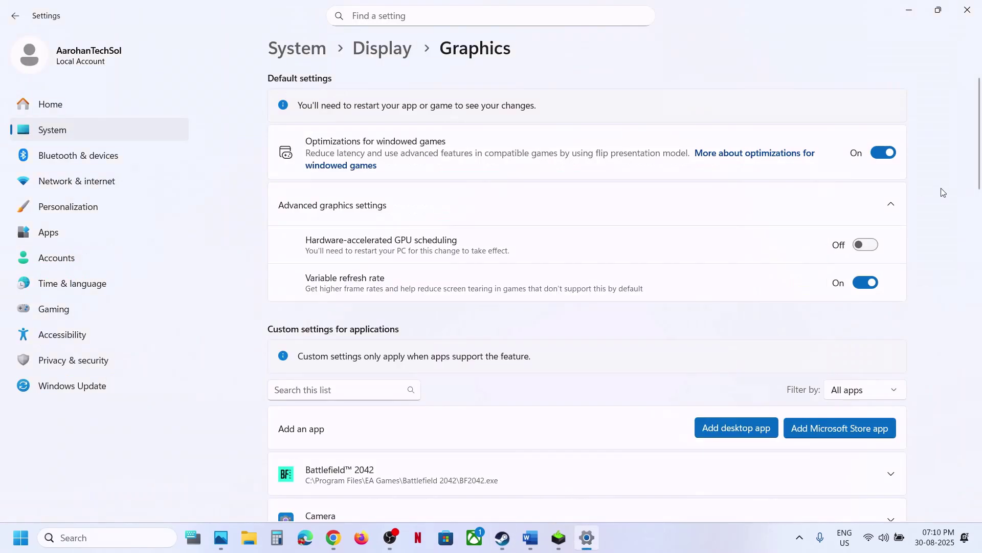
left_click(873, 246)
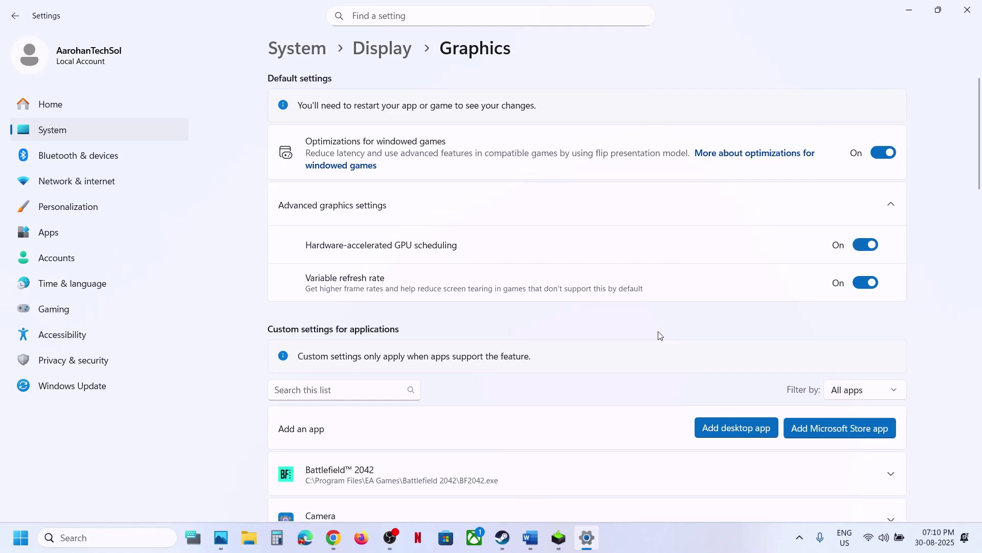
Return to the LSA Word document and read Step 10 about disabling overlays
left_click(501, 546)
left_click(537, 547)
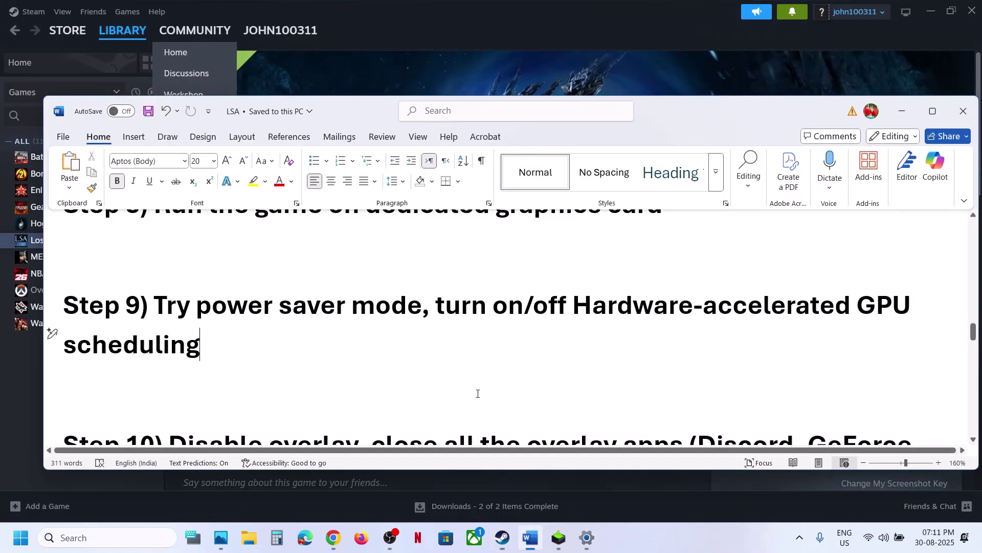
scroll(436, 357, "down", 4)
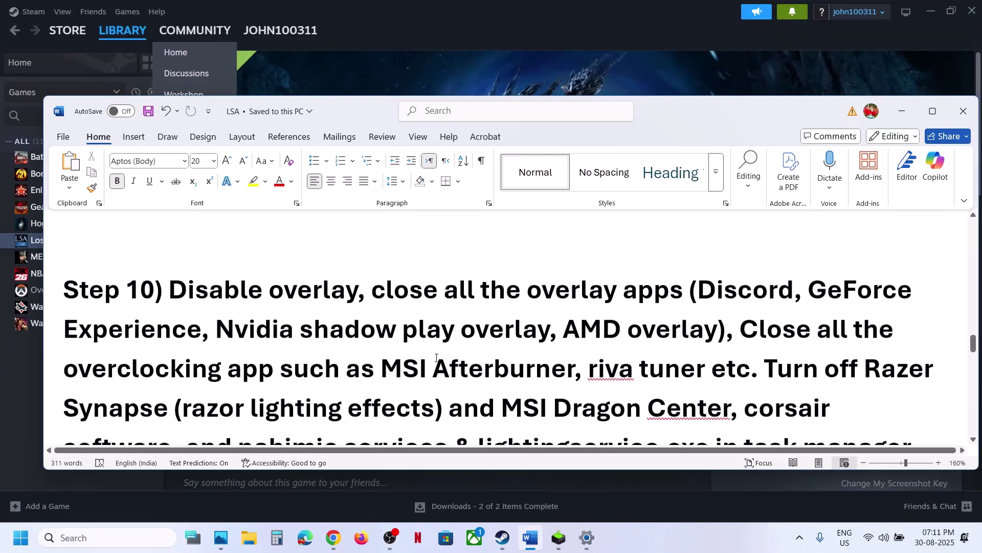
Turn off the in-game Steam Overlay in the Lost Soul Aside demo's properties and close them
left_click(407, 68)
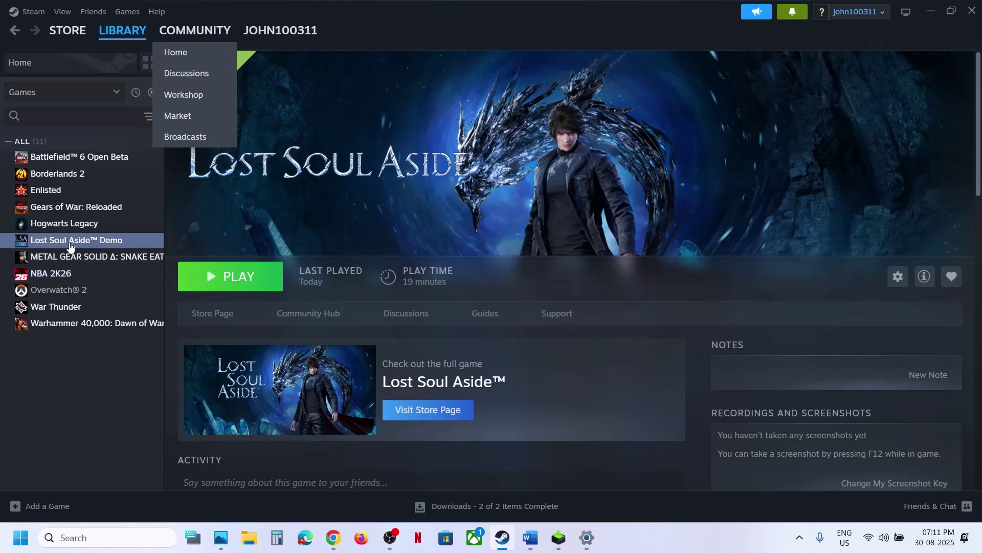
right_click(71, 241)
mouse_move(111, 306)
left_click(107, 340)
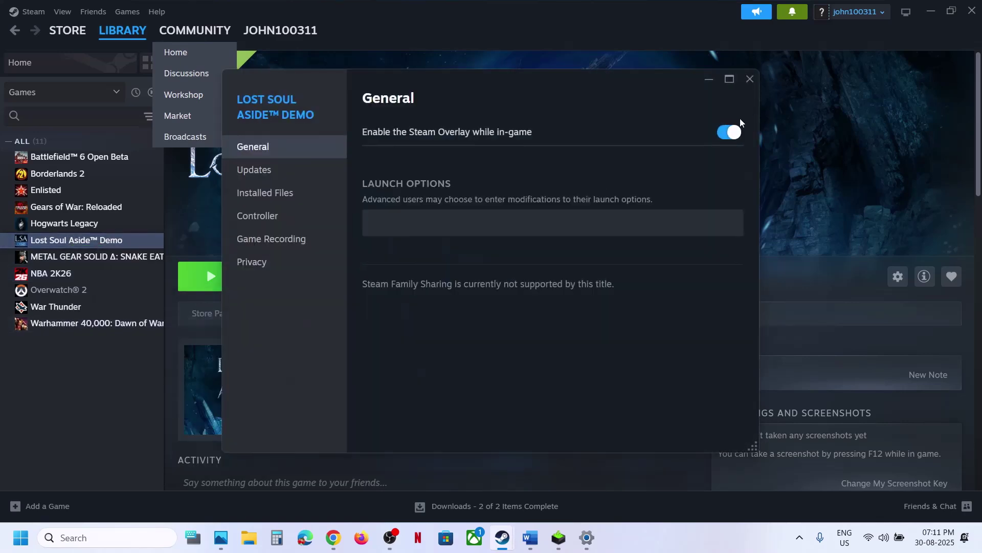
left_click(723, 132)
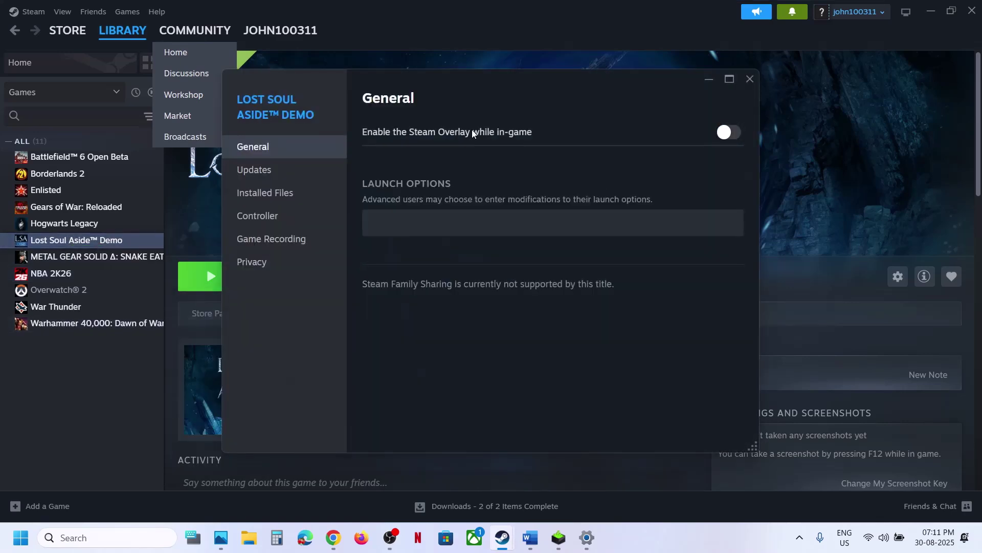
left_click(747, 84)
Return to the LSA Word document and highlight Discord in Step 10's list of overlay apps
left_click(525, 541)
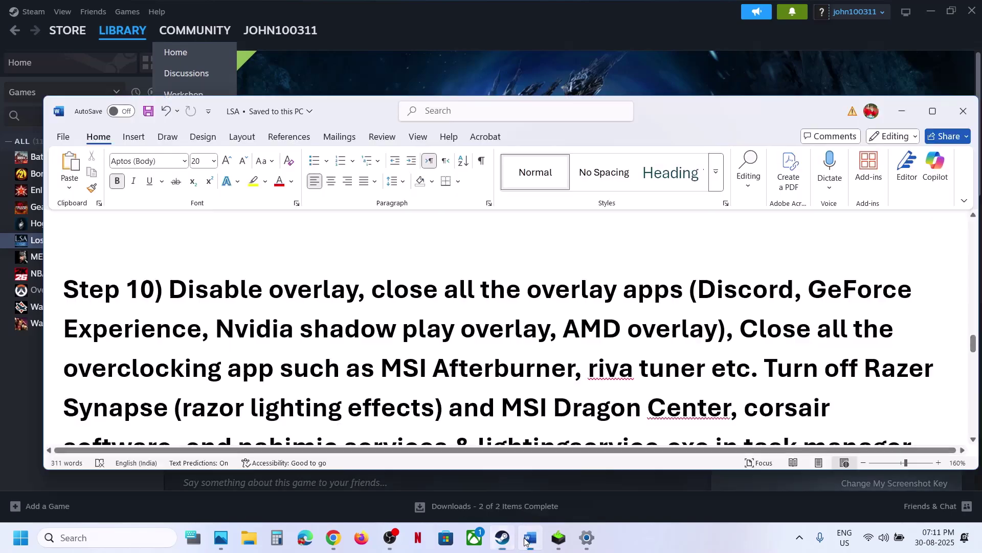
double_click(709, 296)
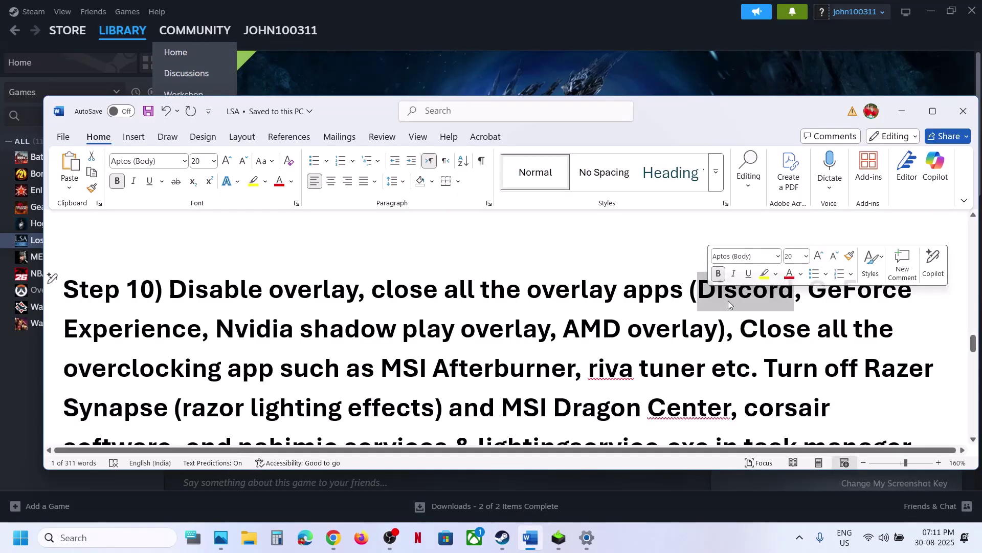
scroll(729, 300, "down", 1)
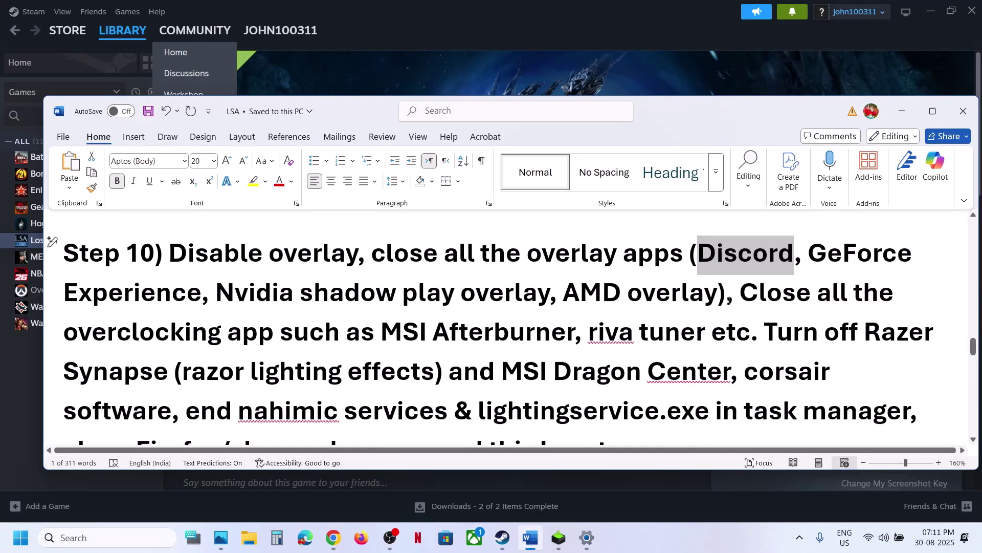
Open the NVIDIA App's settings to check the NVIDIA overlay option, and close the app
left_click(145, 542)
type("nvi")
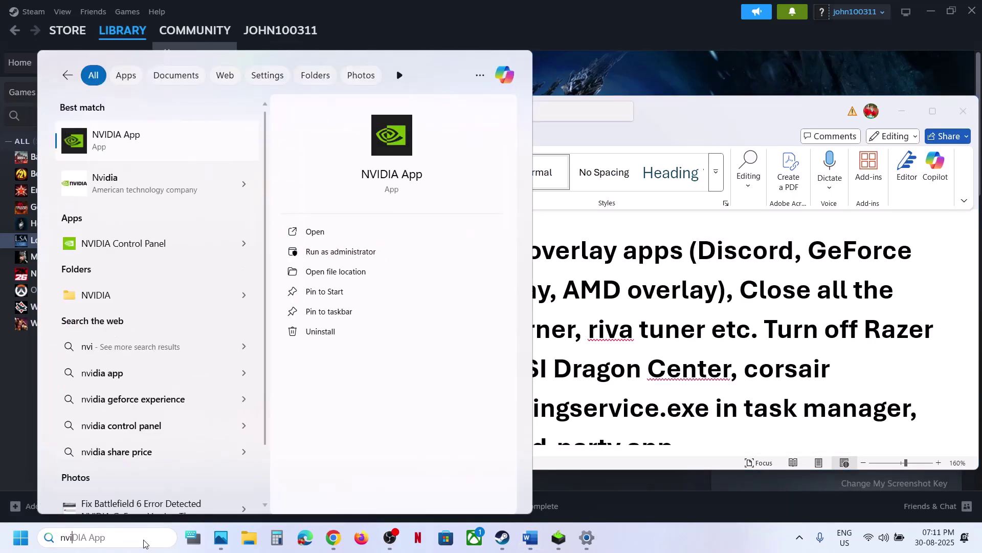
key("Return")
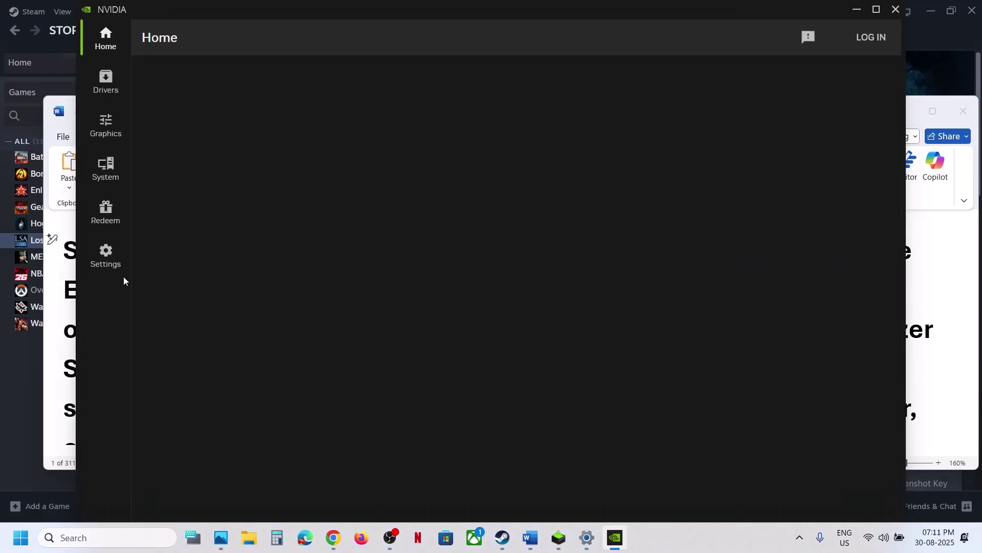
left_click(107, 258)
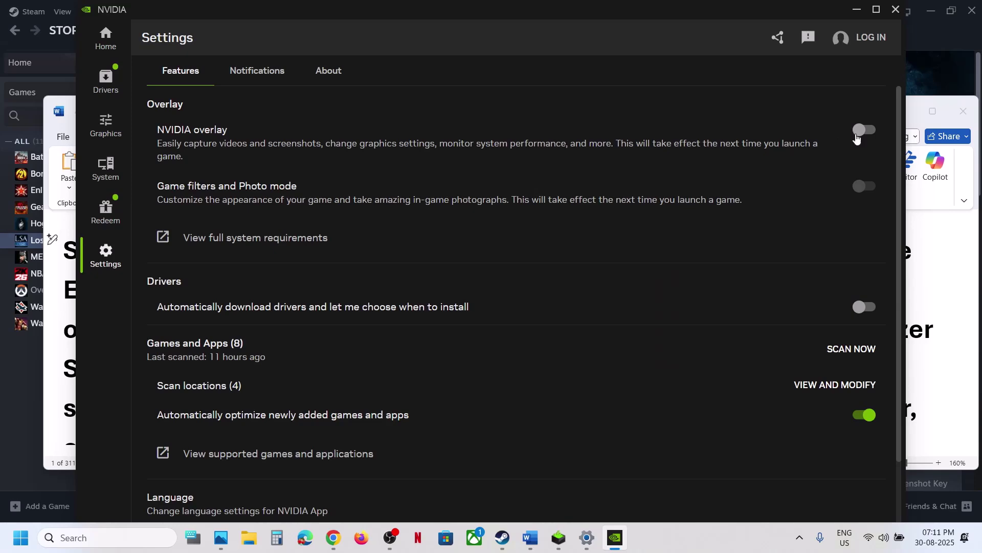
left_click(898, 10)
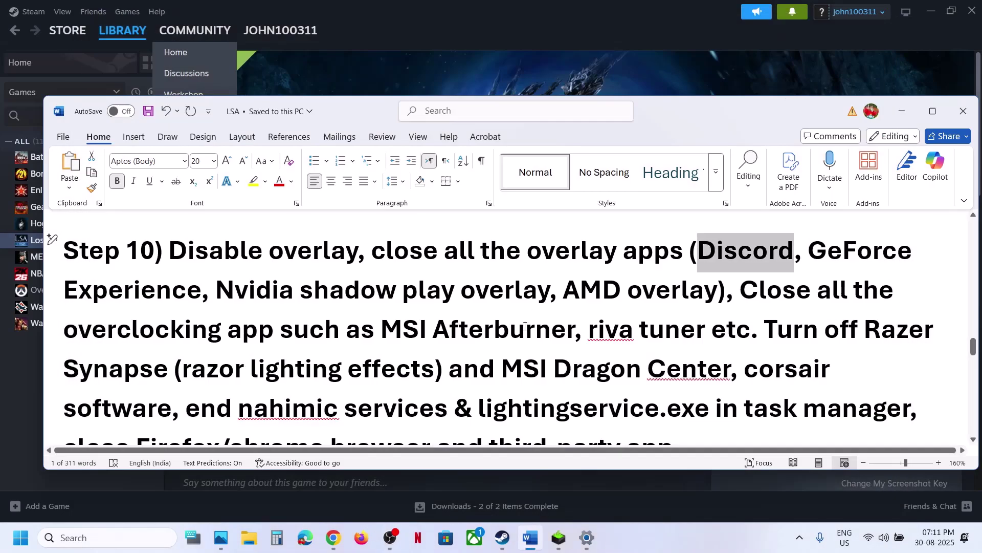
Highlight Step 10's instructions on closing overclocking apps, Razer Synapse, MSI Dragon Center, Corsair software, background services, browsers and third-party apps
left_click_drag(742, 293, 369, 346)
left_click(369, 345)
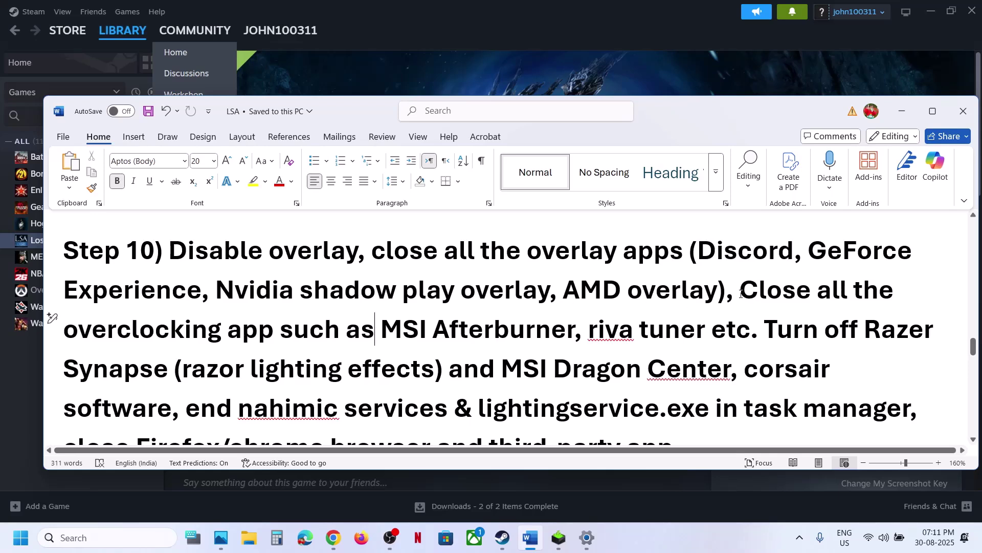
left_click_drag(742, 293, 735, 330)
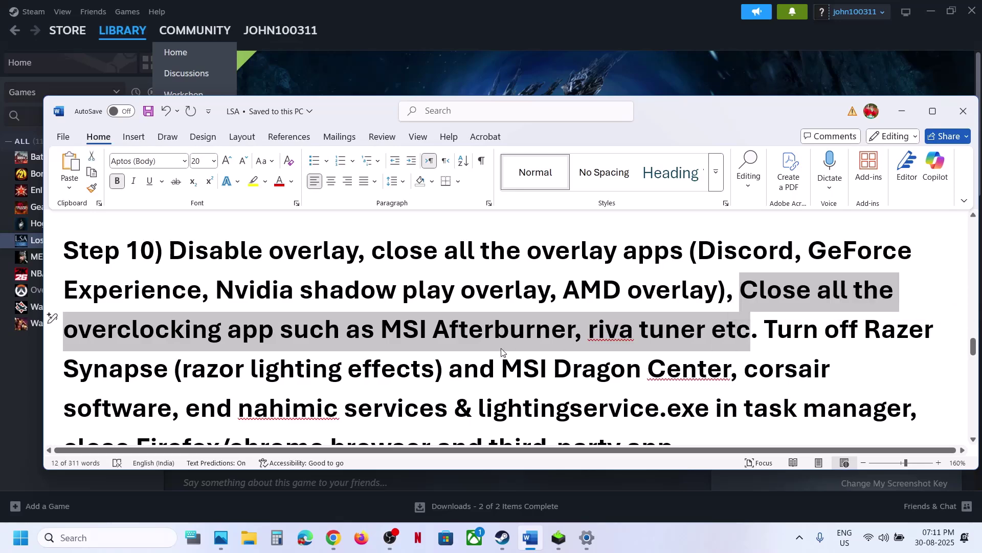
scroll(502, 352, "down", 2)
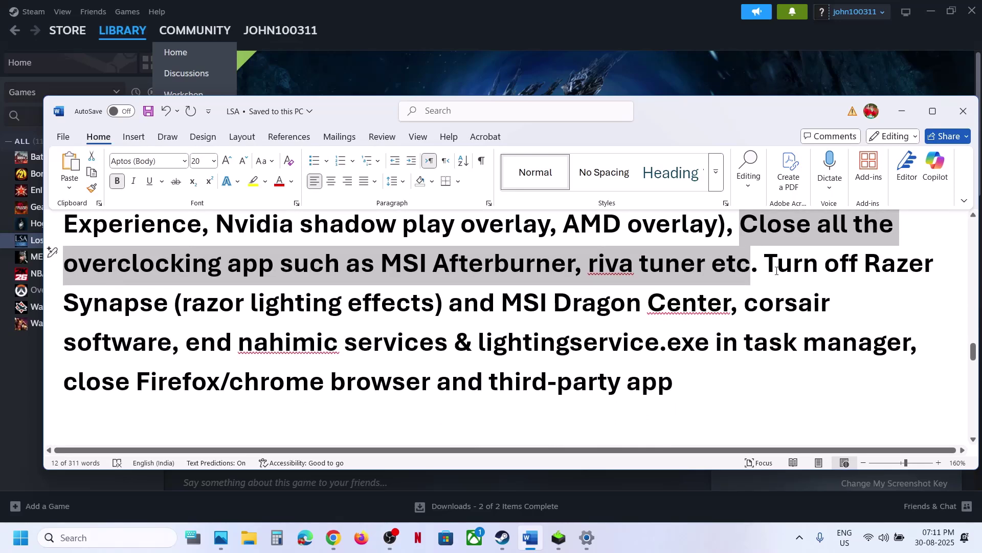
left_click_drag(776, 271, 632, 369)
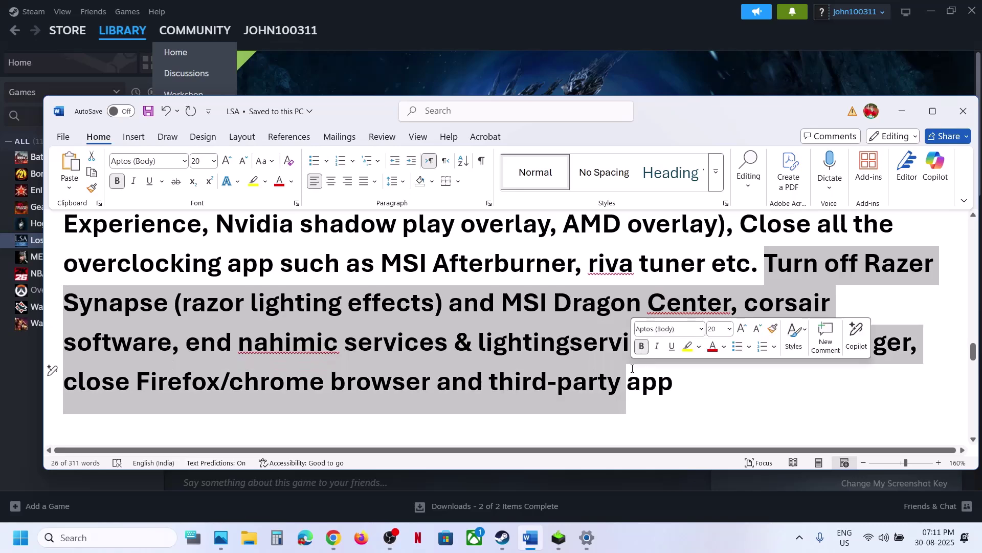
left_click(633, 368)
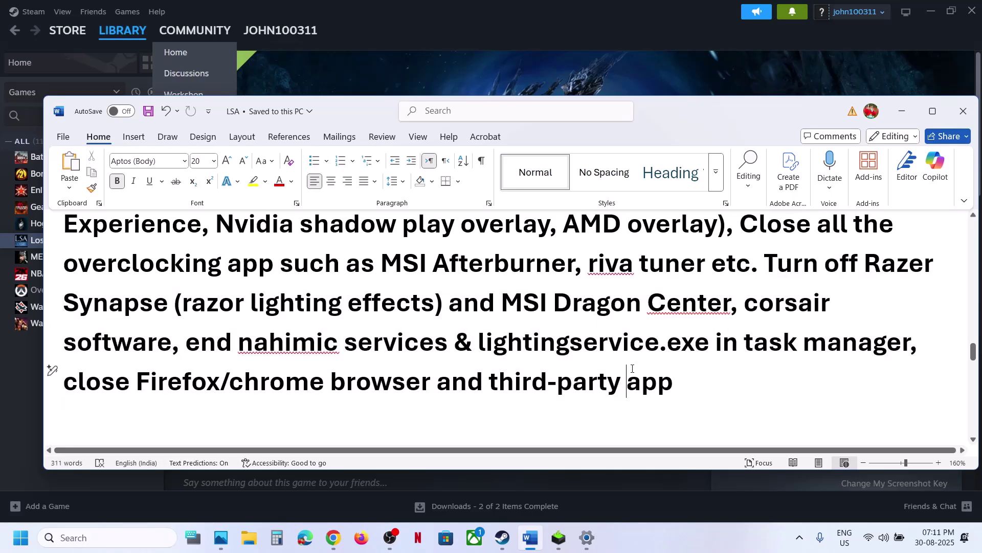
Highlight Step 11's instructions on unplugging extra peripherals, USB adapters, controllers and multiple monitors, and removing the undervolt
scroll(633, 368, "down", 7)
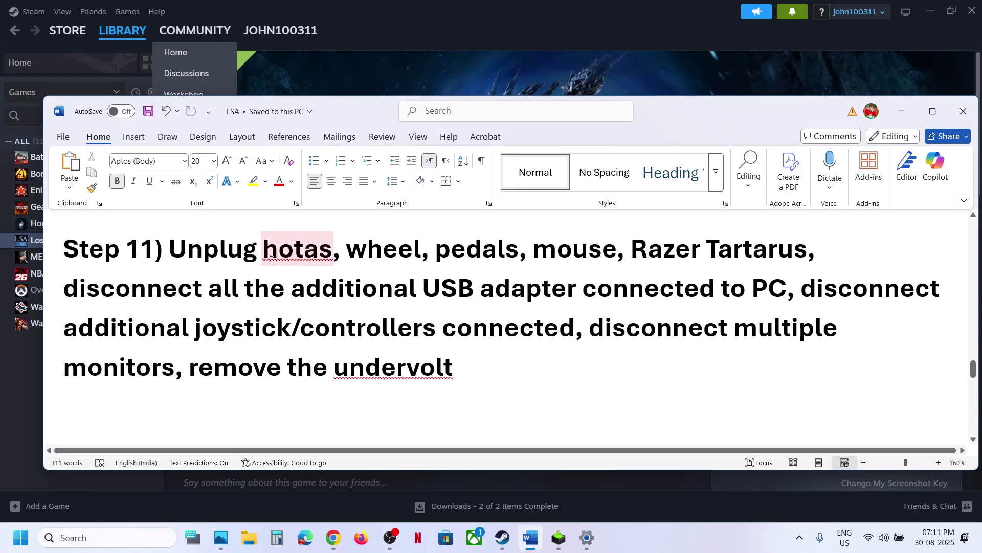
left_click_drag(214, 249, 731, 288)
left_click(731, 288)
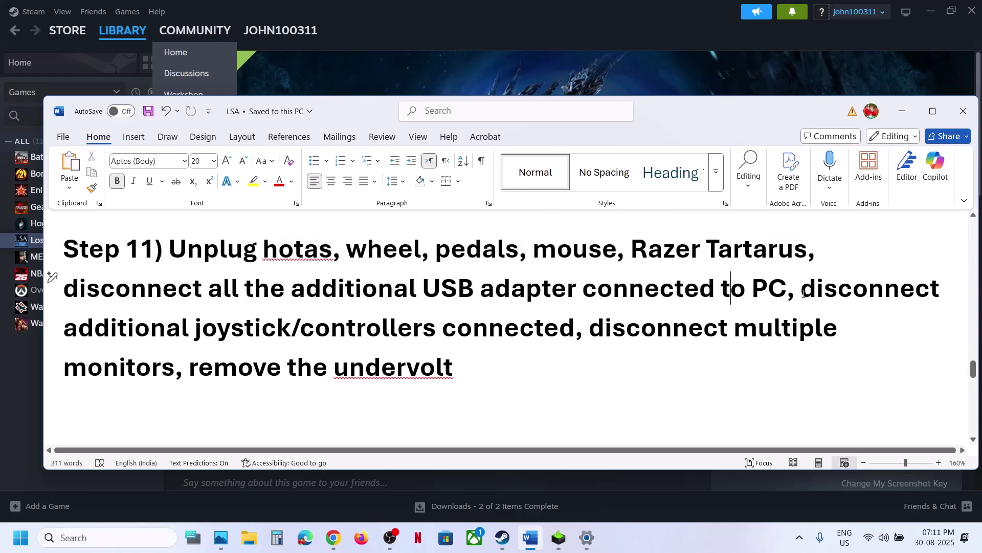
left_click_drag(807, 293, 400, 352)
Copy "View Advanced system settings" from Step 12, search Windows for it, open System Properties and move the dialog clear of the document text
scroll(401, 350, "down", 4)
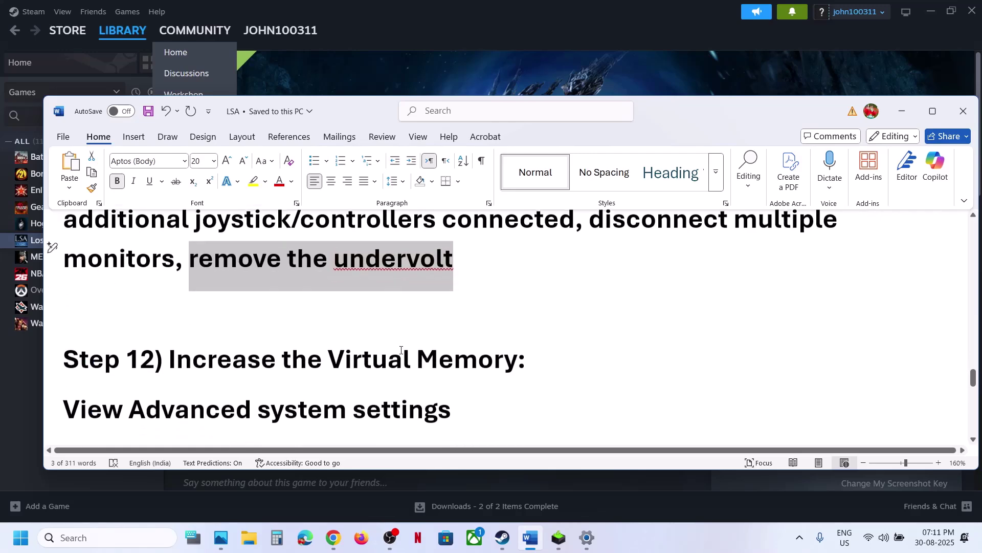
left_click(51, 353)
key("ctrl+c")
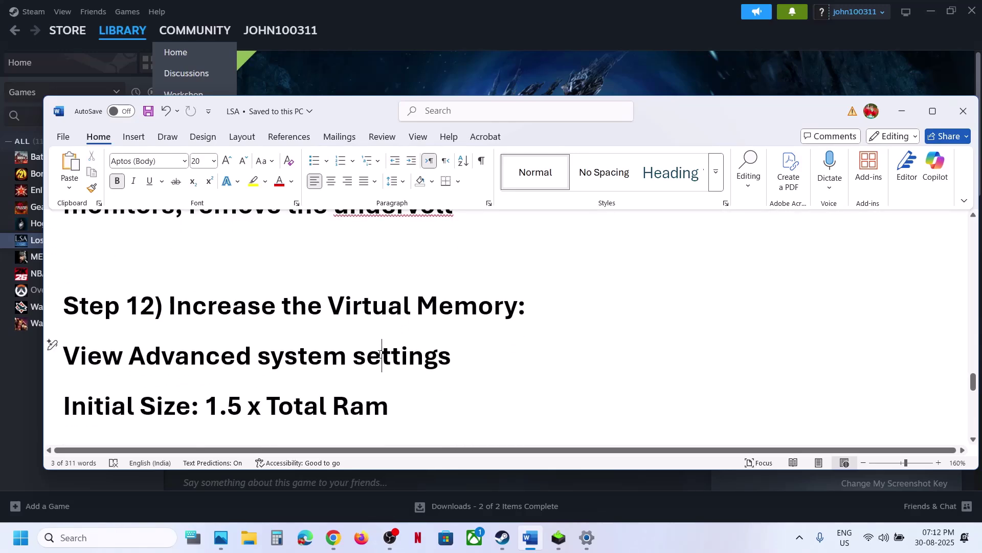
left_click(147, 536)
key("ctrl+v")
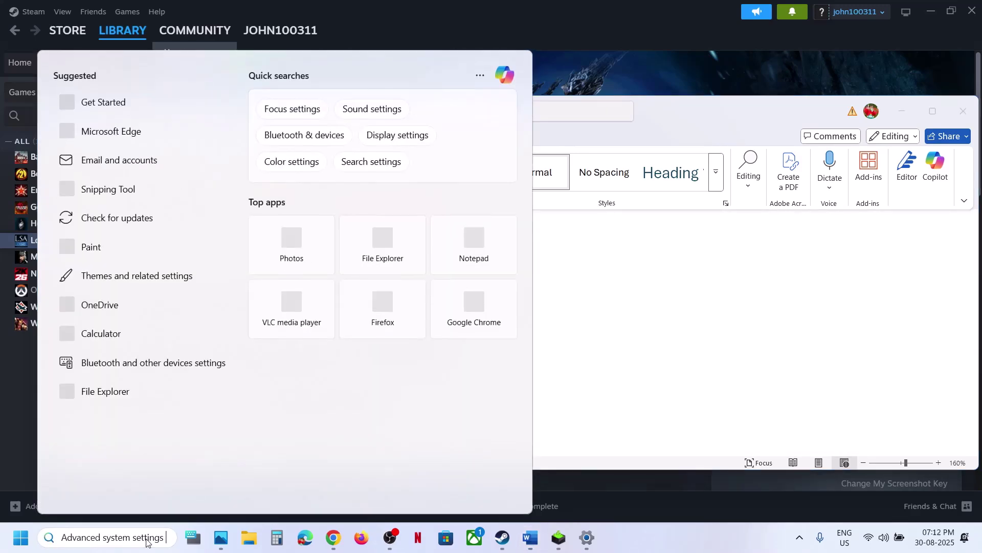
left_click(141, 142)
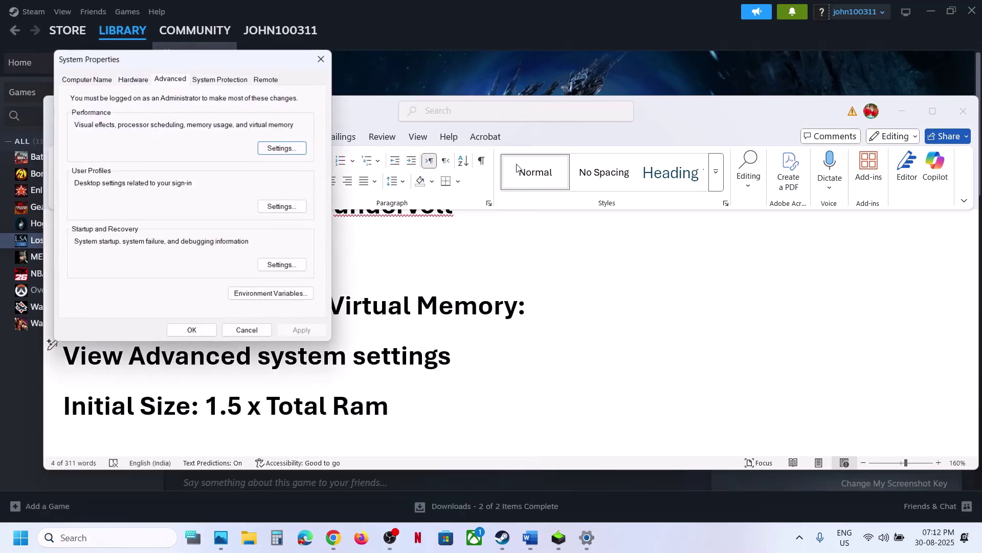
left_click_drag(217, 69, 849, 155)
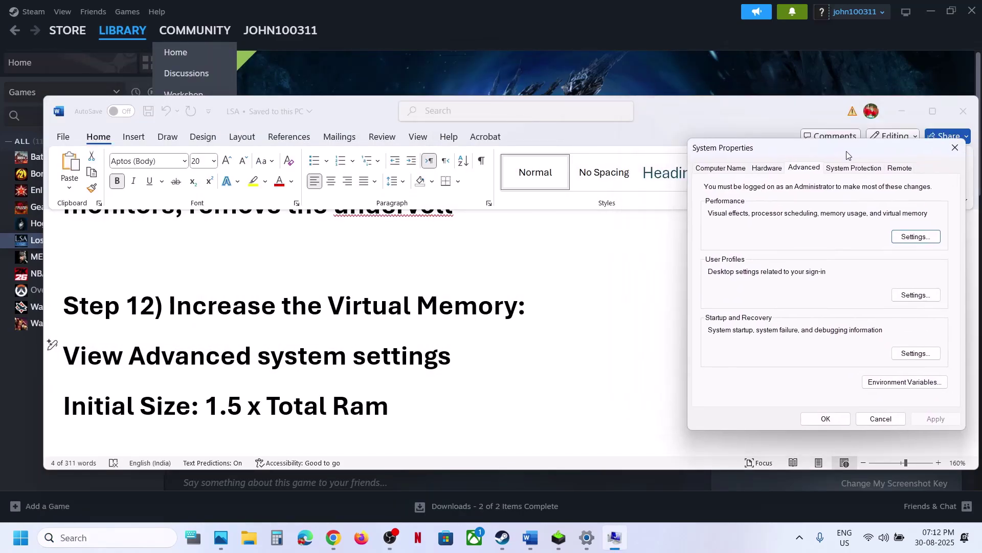
In the performance options' Virtual Memory settings, turn off automatic paging file management and choose a custom size for drive C:
left_click(915, 237)
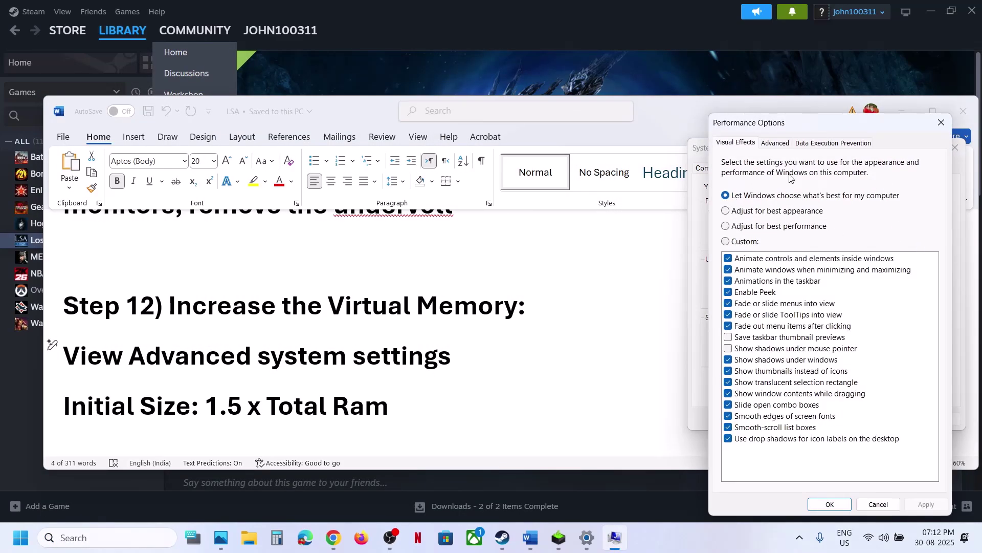
left_click(776, 143)
left_click(904, 318)
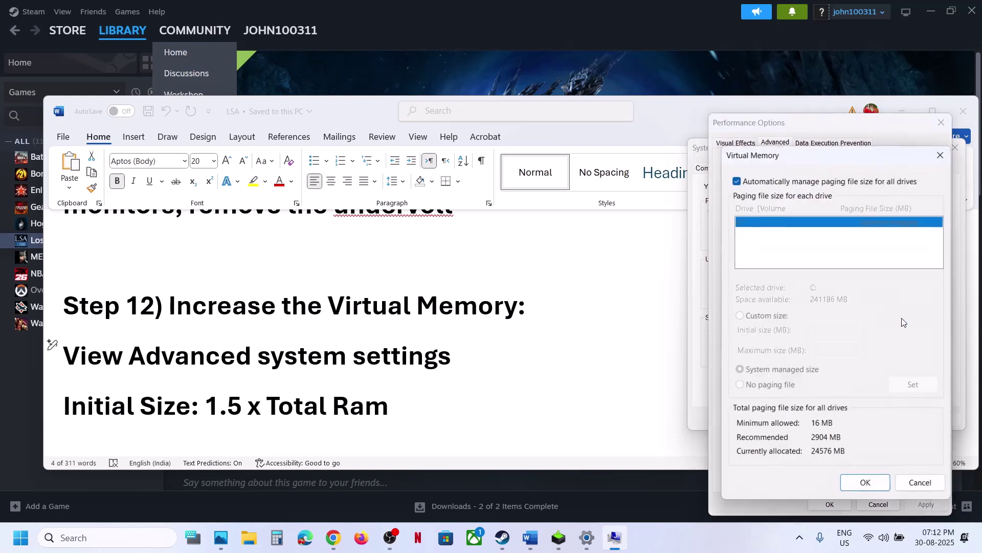
left_click(738, 182)
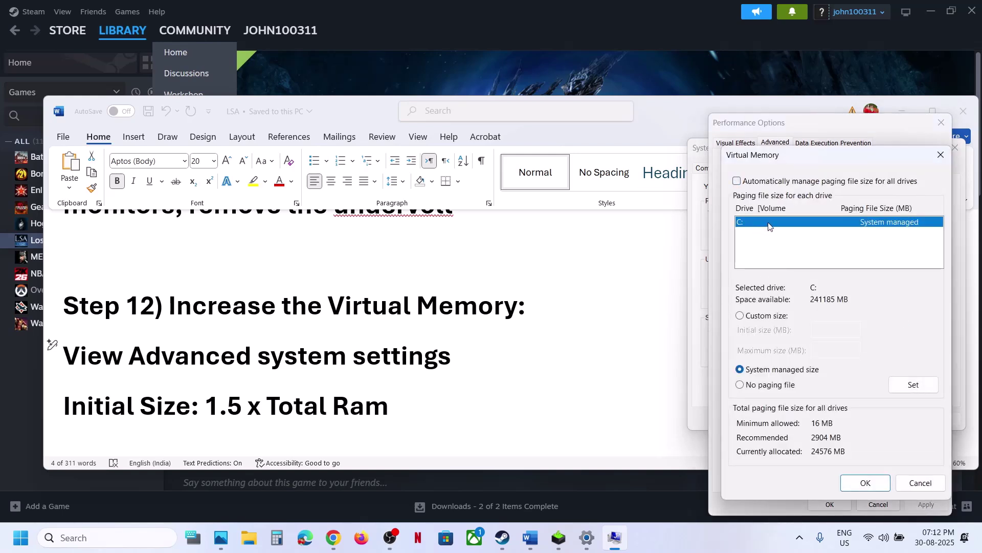
left_click(742, 317)
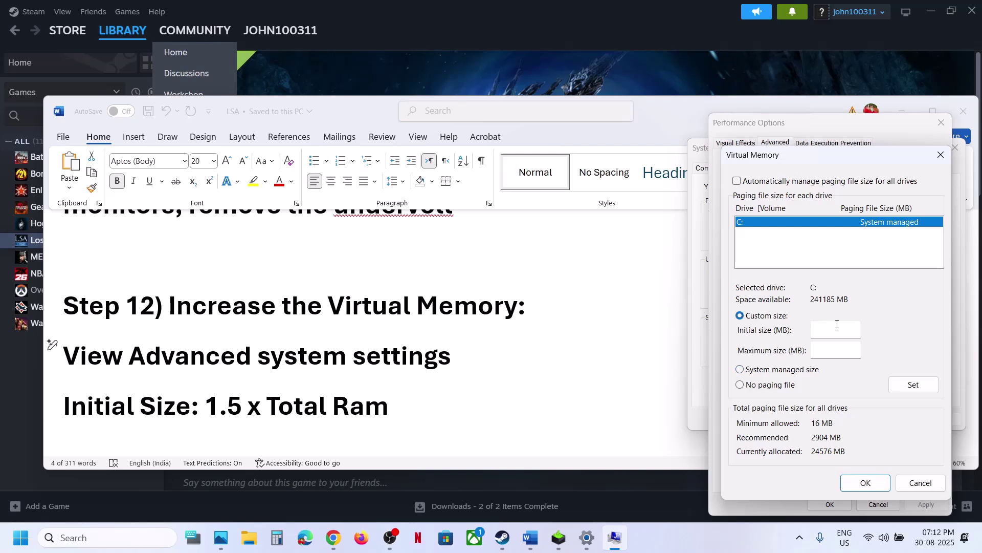
Switch to Windows Settings, open the system's About page and highlight the installed RAM amount
scroll(215, 373, "down", 1)
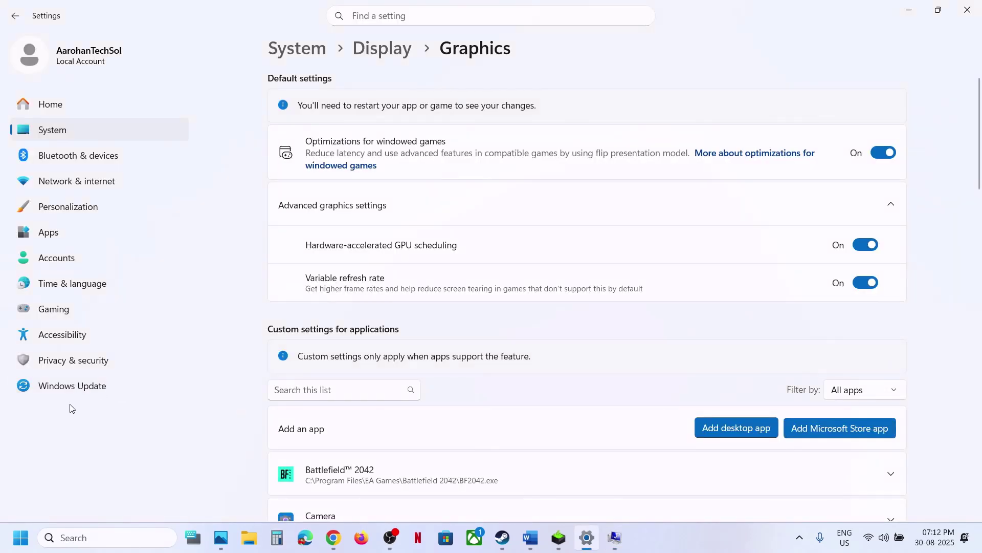
left_click(72, 134)
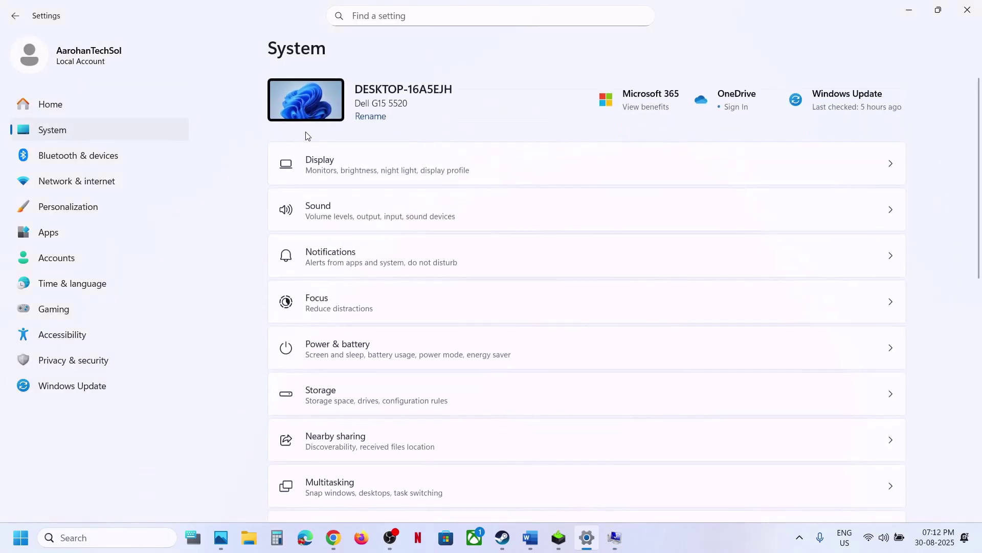
scroll(335, 353, "down", 10)
scroll(336, 353, "down", 1)
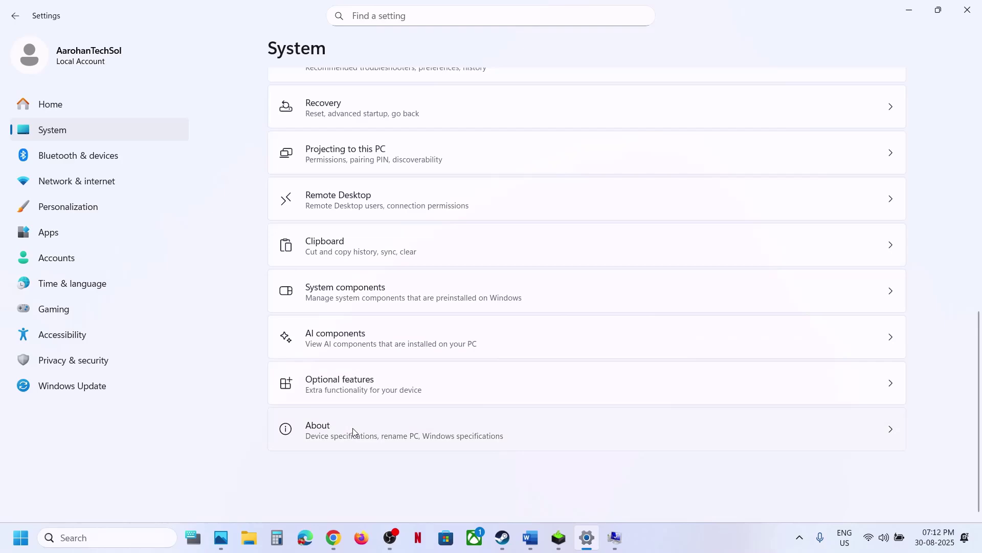
left_click(353, 432)
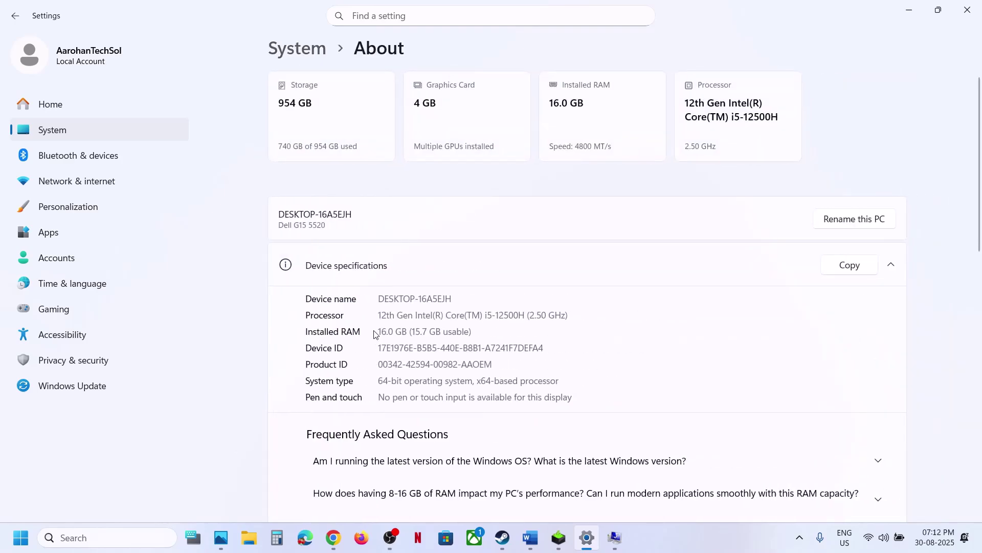
left_click_drag(408, 331, 378, 331)
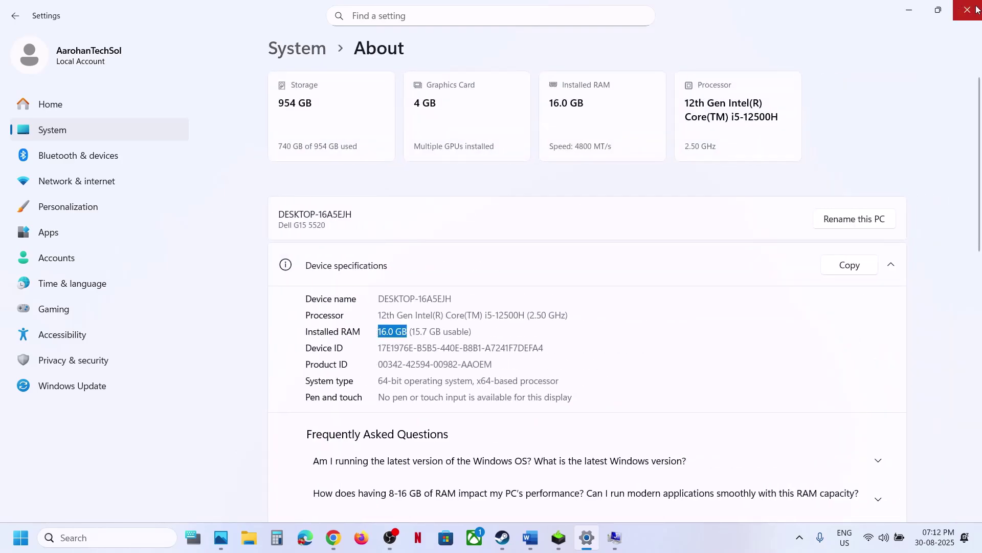